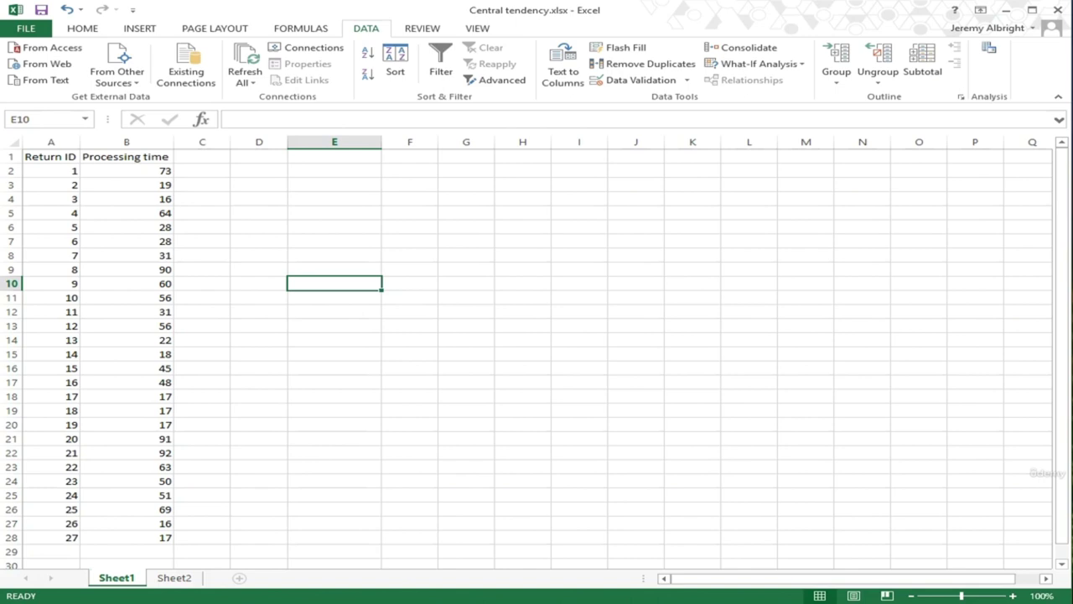
# Step: Start a Descriptive Statistics analysis with input range B1:B28 (Processing time), grouped by columns, with labels in the first row
pyautogui.moveTo(126, 156); pyautogui.dragTo(127, 537)
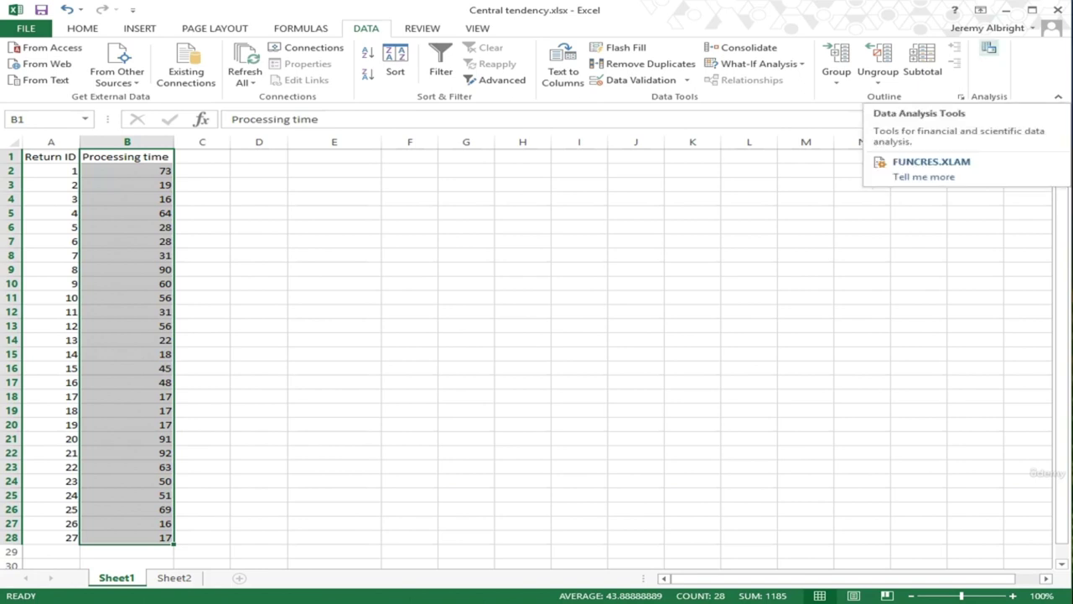
pyautogui.click(990, 48)
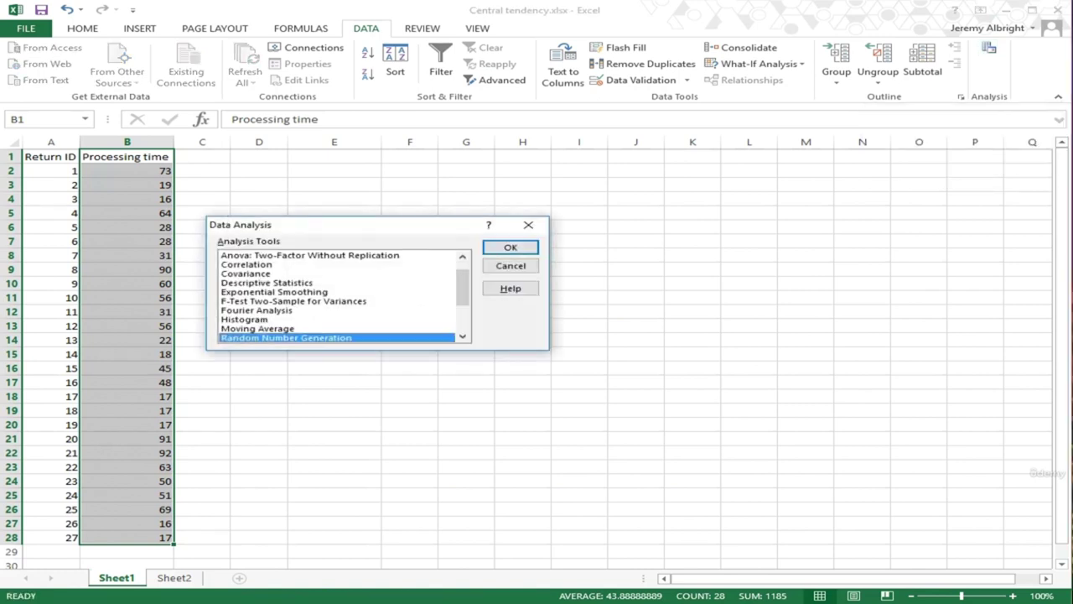
pyautogui.click(266, 282)
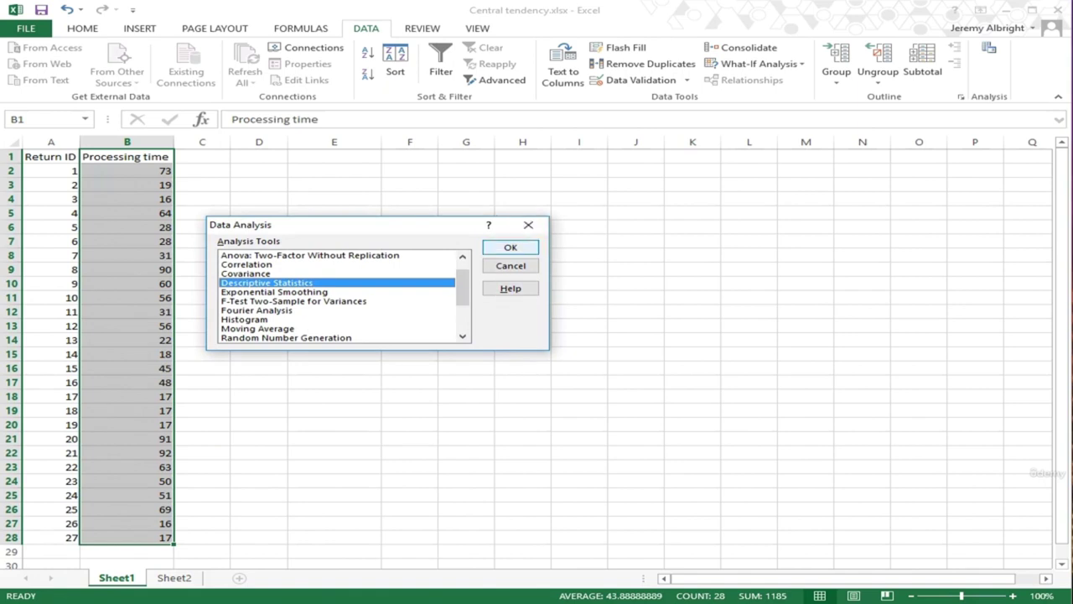
pyautogui.press('Return')
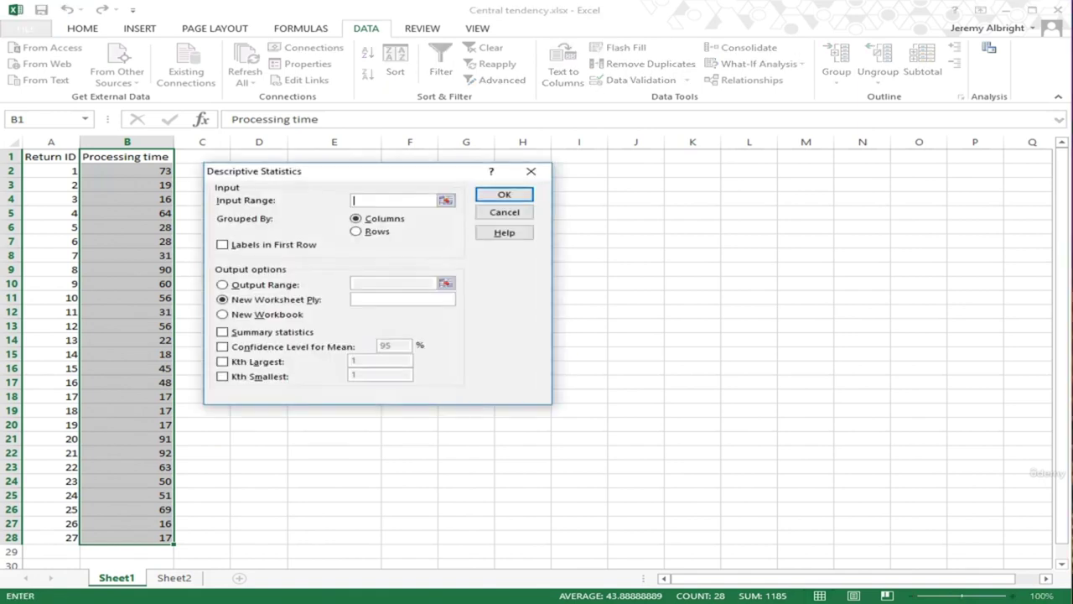
pyautogui.click(126, 157)
pyautogui.moveTo(125, 157); pyautogui.dragTo(164, 539)
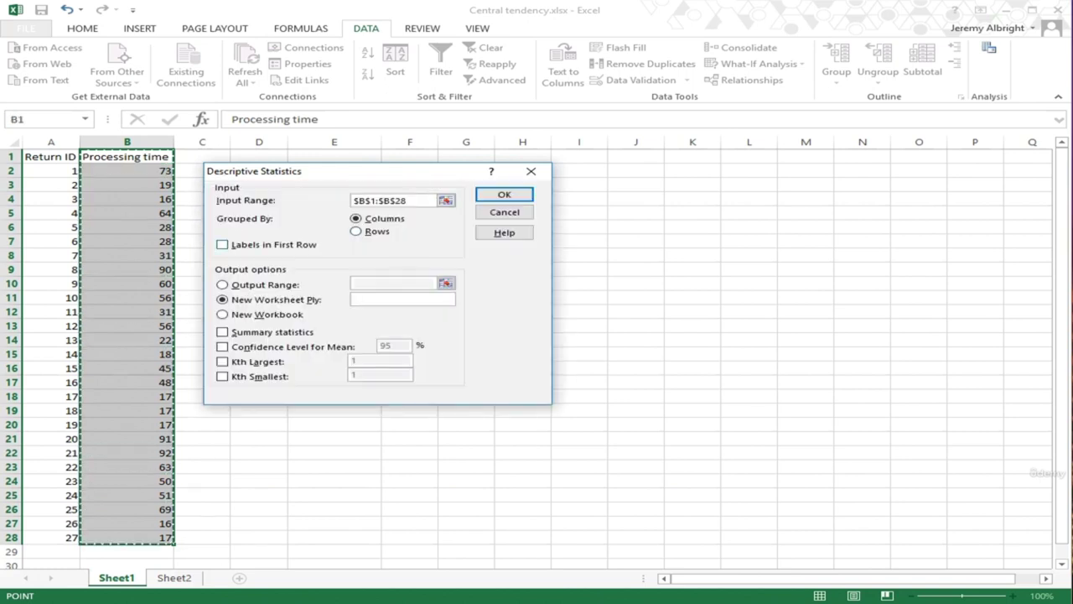
pyautogui.click(223, 244)
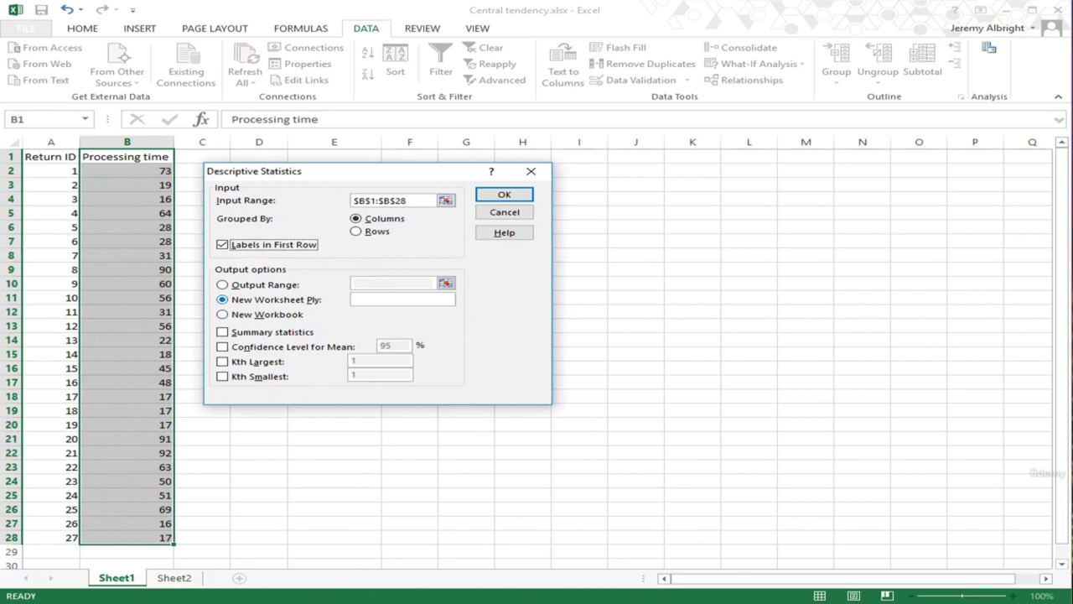
# Step: Output the summary statistics to a new worksheet named "Descriptive statistics" and run the analysis
pyautogui.click(403, 298)
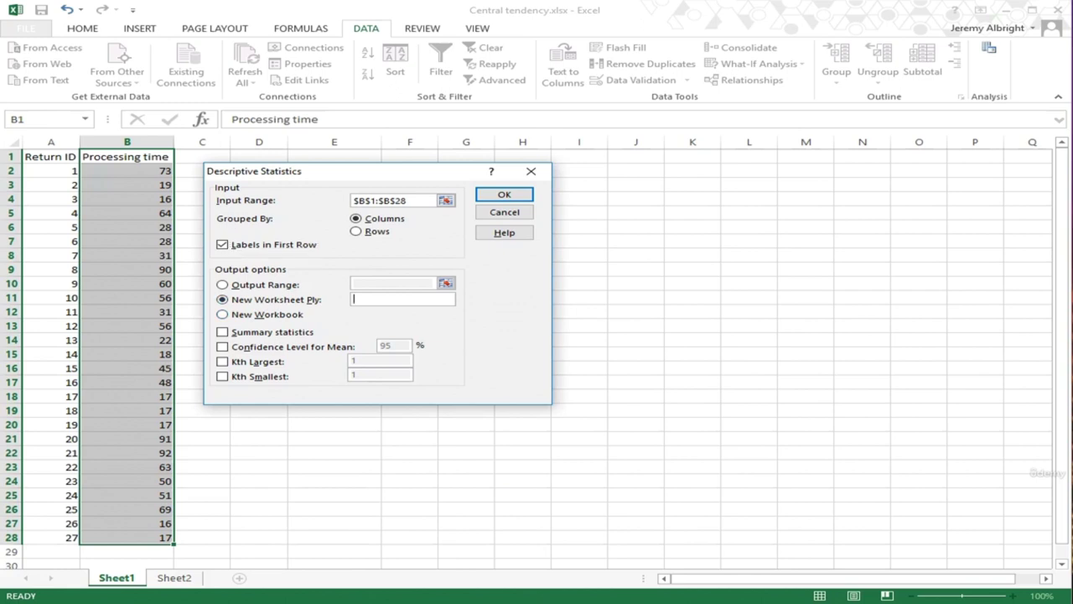
pyautogui.press('capslock')
pyautogui.write('Des')
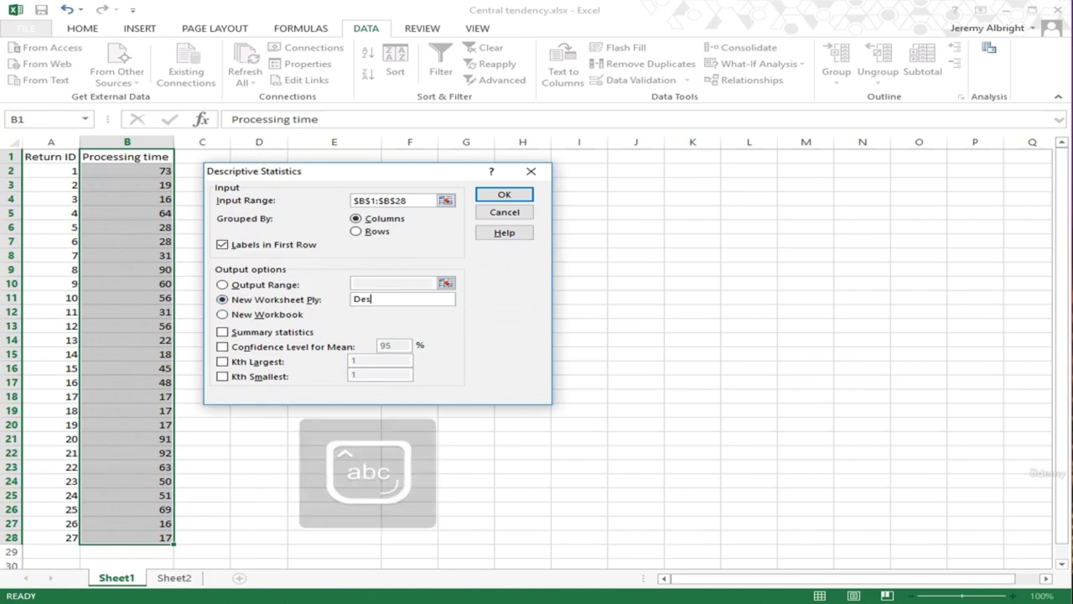
pyautogui.write('criptive stat')
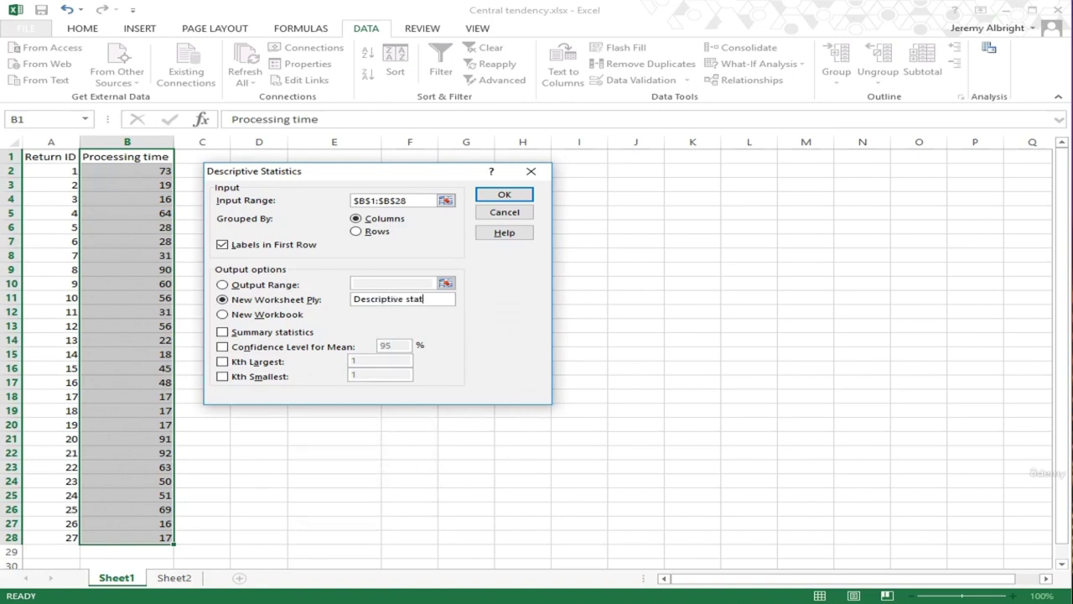
pyautogui.write('istics')
pyautogui.click(222, 331)
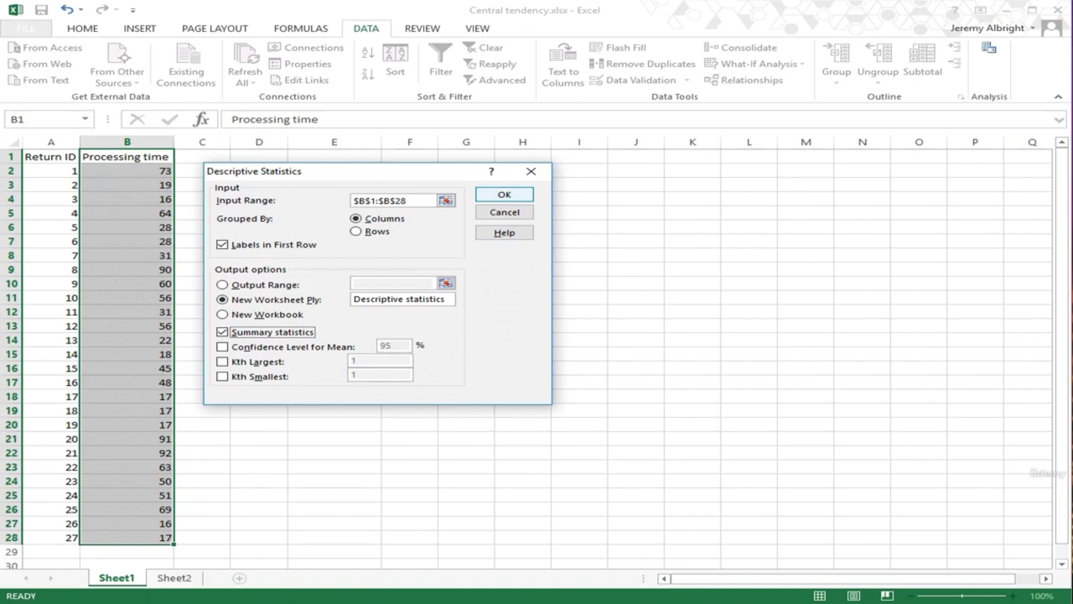
pyautogui.press('Return')
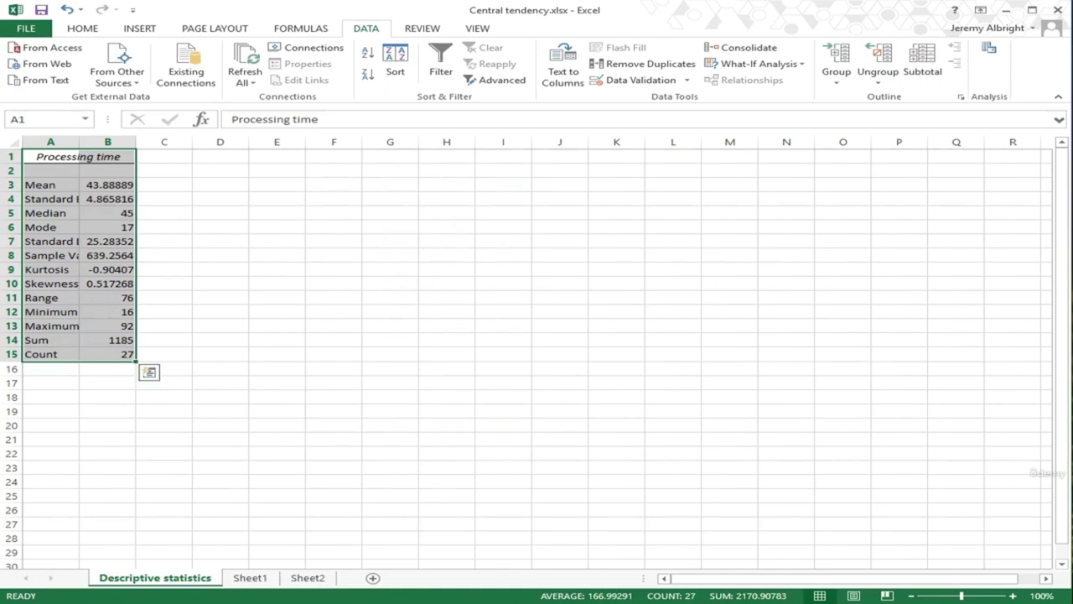
# Step: Autofit the widths of columns A and B so the statistics labels and values show in full
pyautogui.click(163, 213)
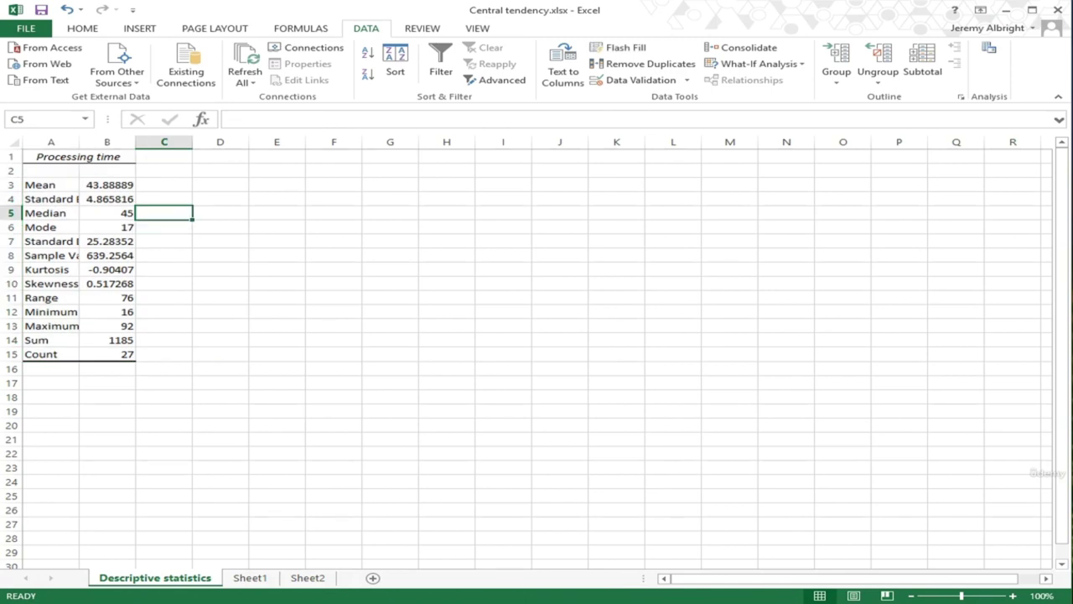
pyautogui.doubleClick(78, 142)
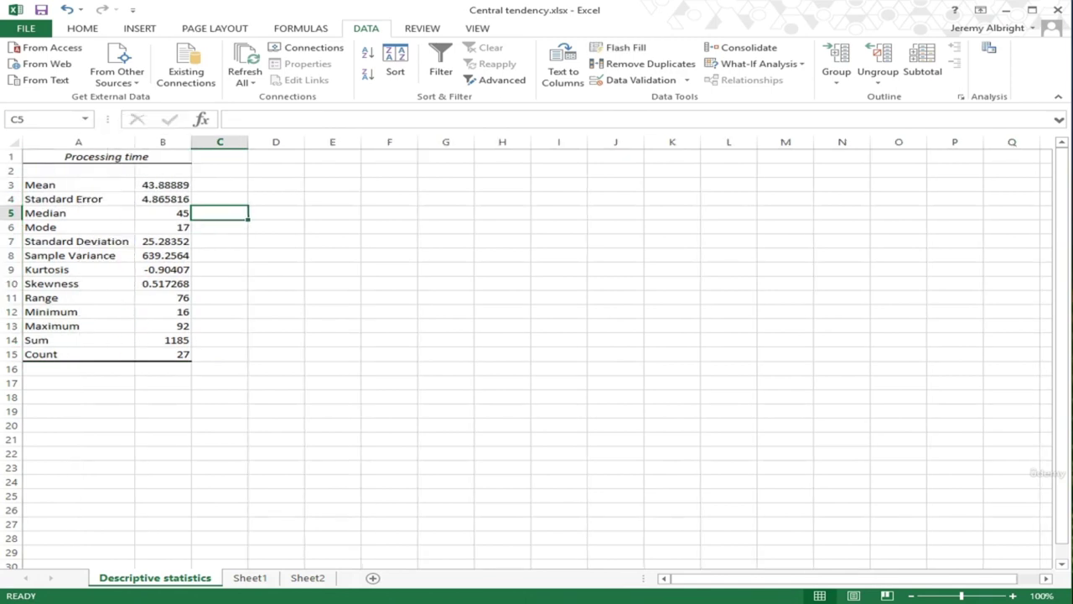
pyautogui.doubleClick(191, 142)
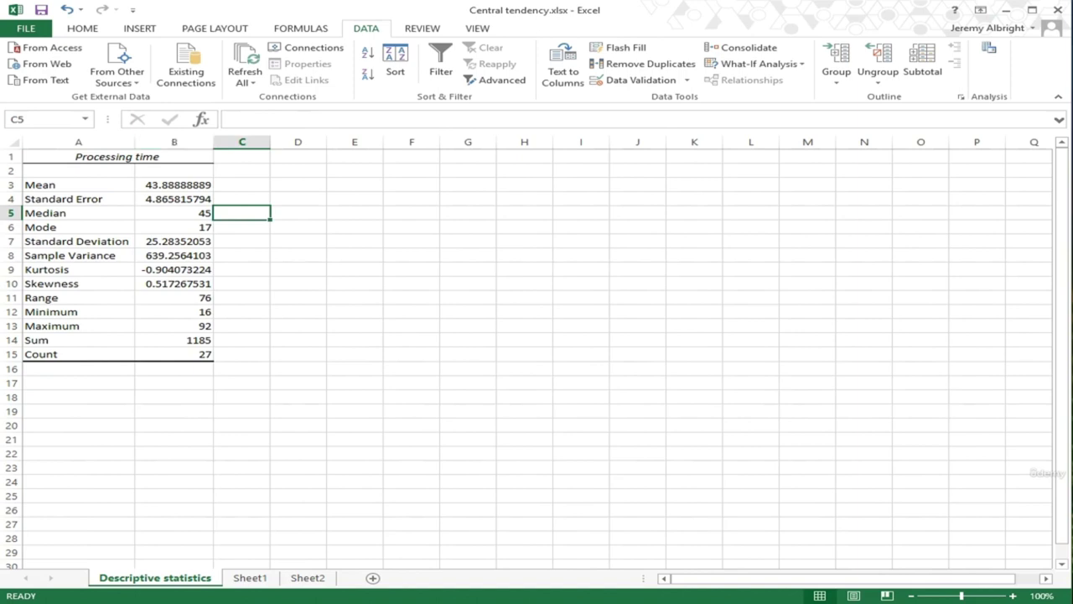
pyautogui.click(241, 185)
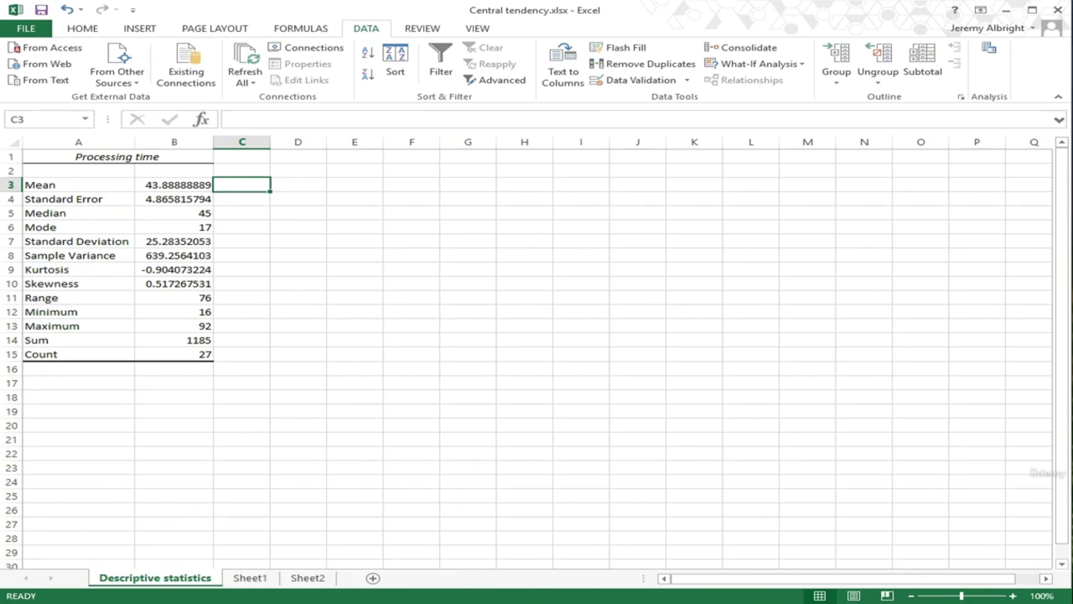
pyautogui.click(241, 213)
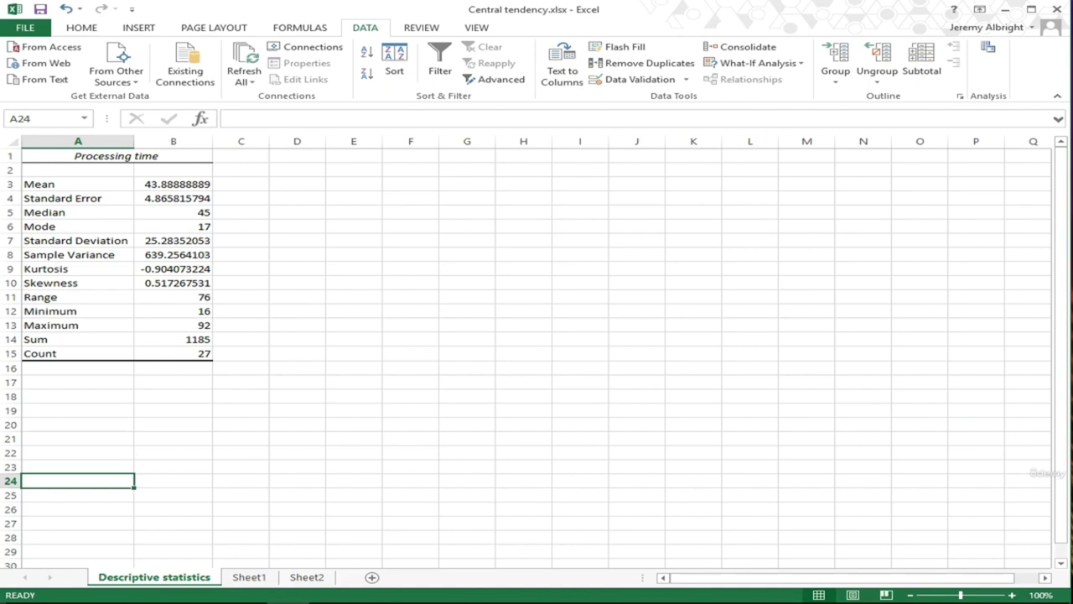
# Step: On Sheet1, label D4 "First" and compute the first quartile of the processing times in E4 with =quartile(B2:B28, 1)
pyautogui.hotkey('ctrl', 'pagedown')
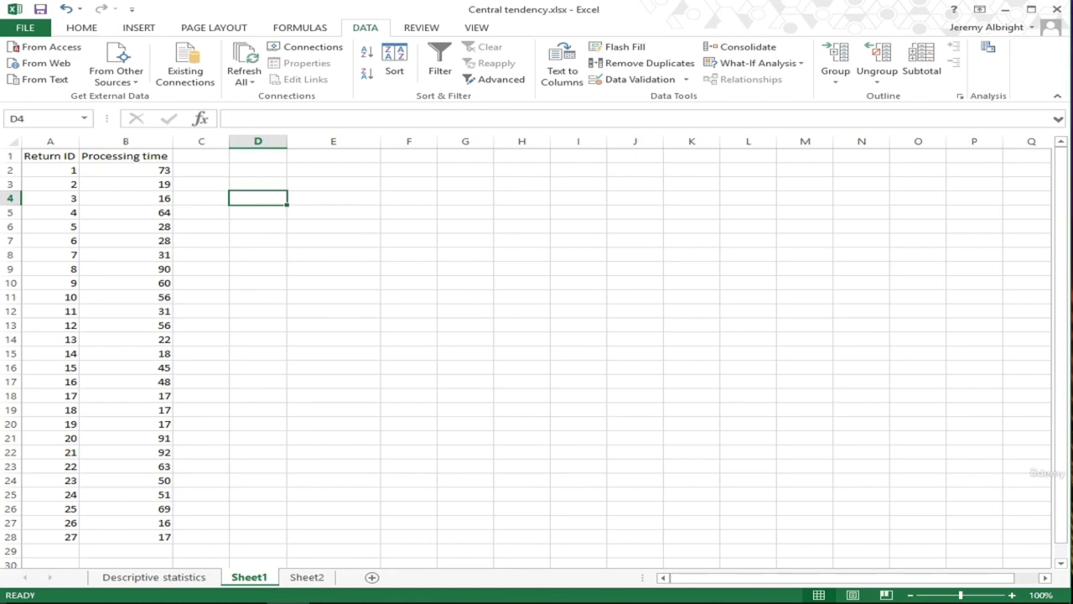
pyautogui.write('First')
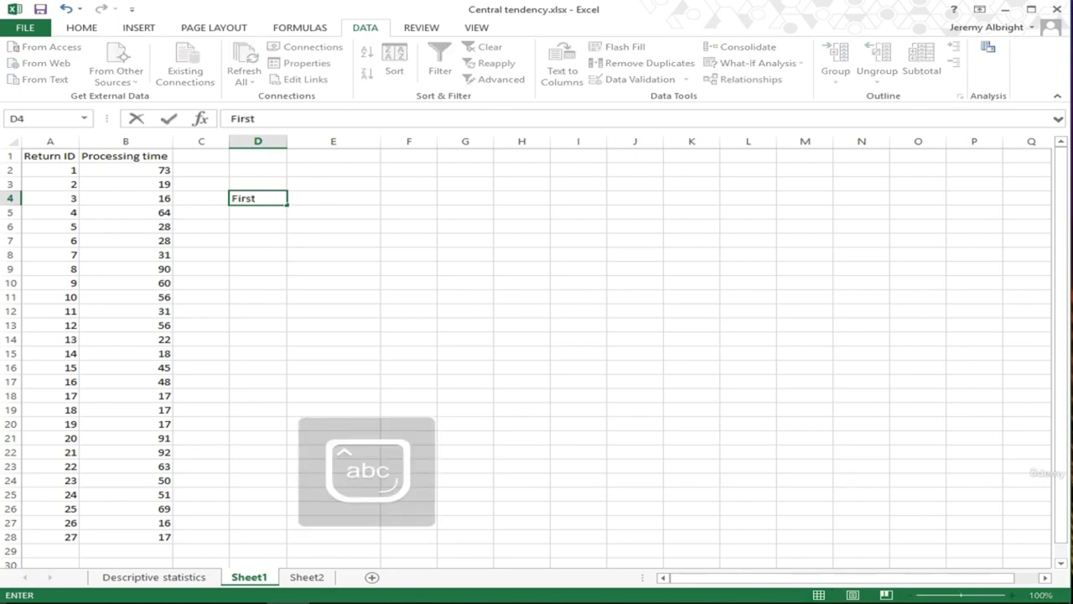
pyautogui.press('Tab')
pyautogui.write('=')
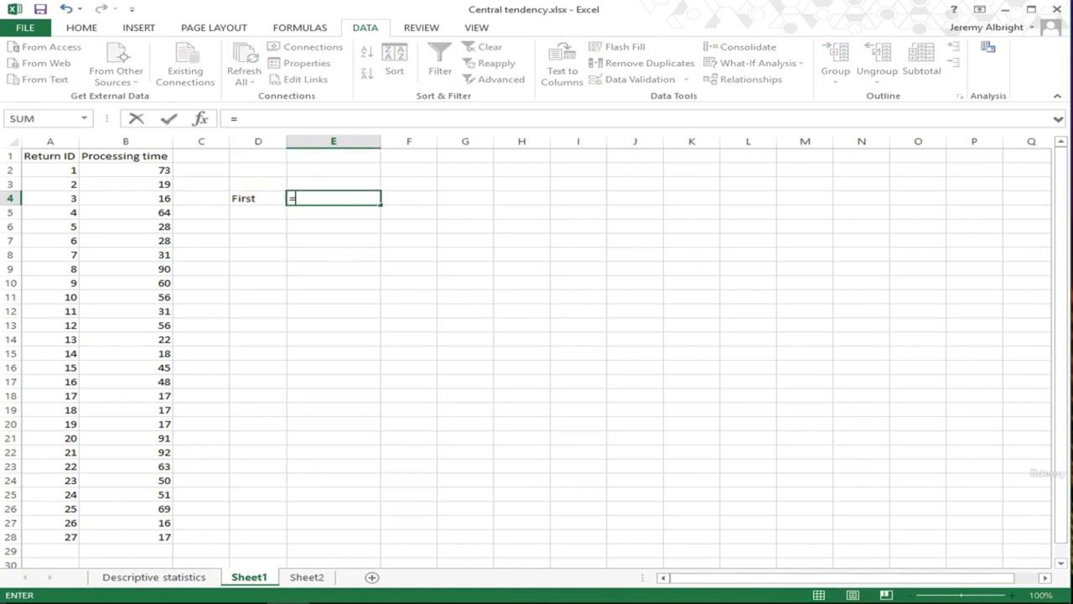
pyautogui.write('quar')
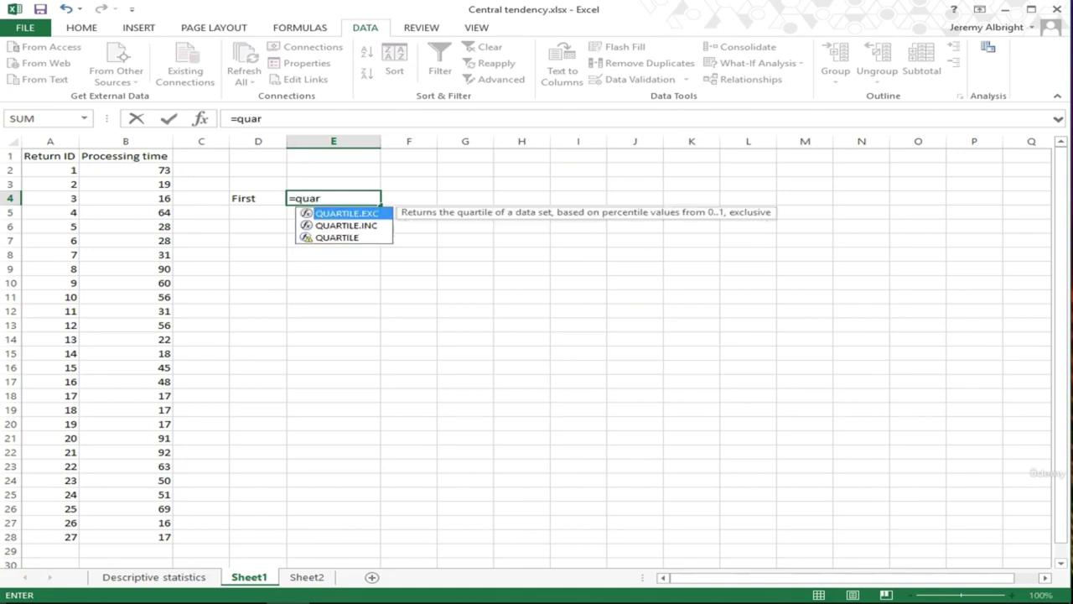
pyautogui.write('tile(')
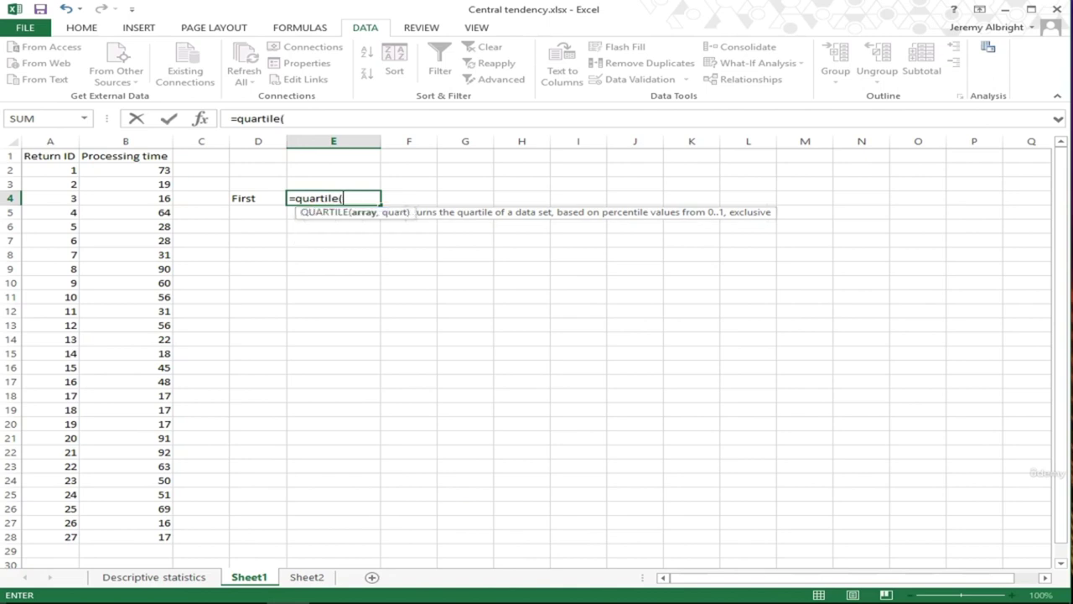
pyautogui.click(126, 170)
pyautogui.moveTo(125, 170); pyautogui.dragTo(125, 537)
pyautogui.write(', 1')
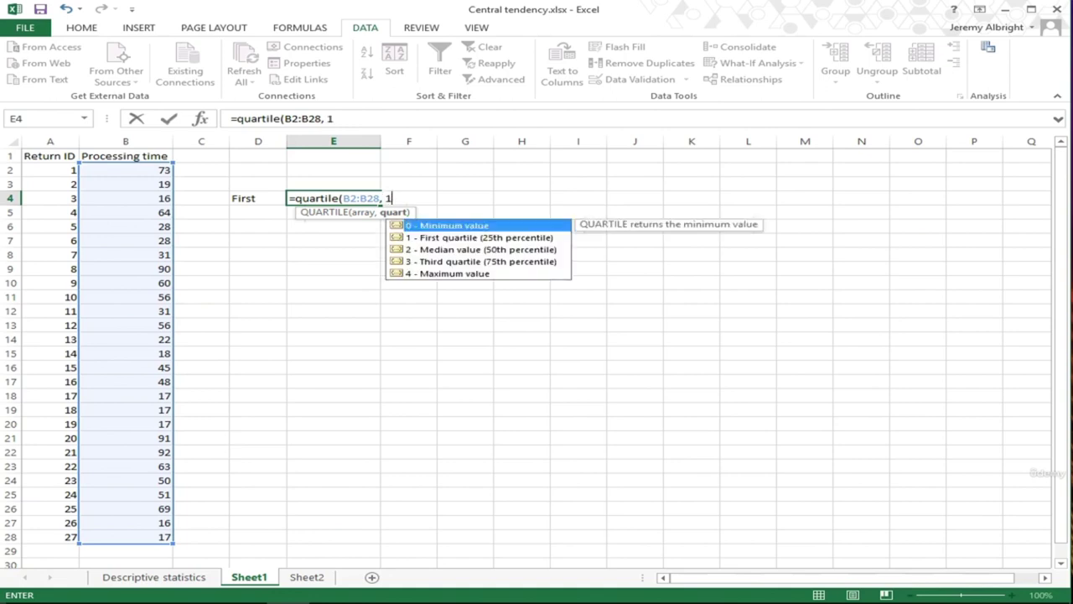
pyautogui.write(')')
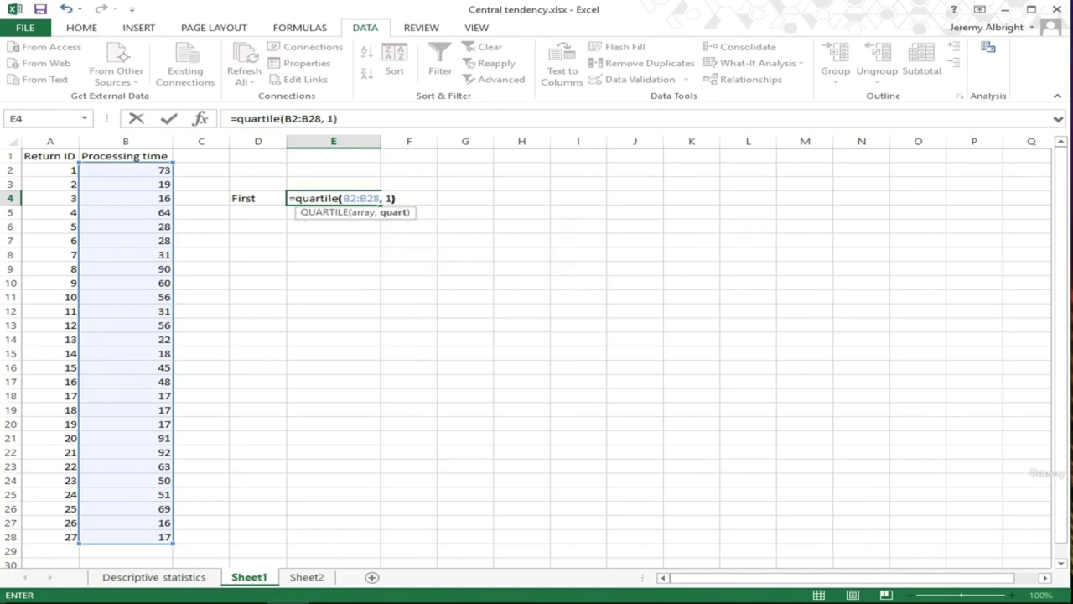
pyautogui.press('Return')
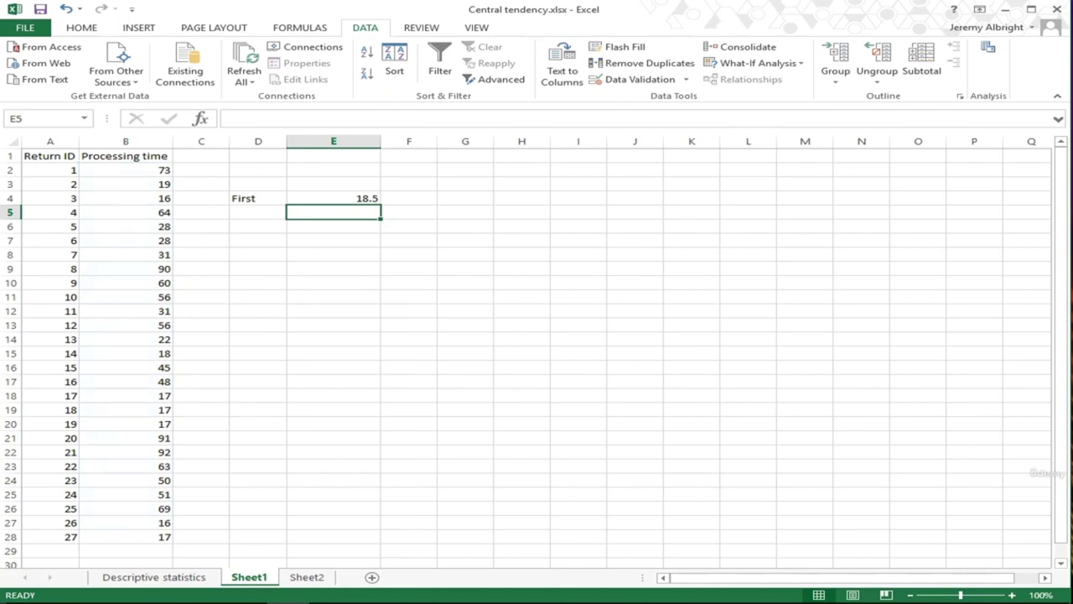
# Step: Label D5 "Third" and compute the third quartile of the processing times in E5 with =quartile(B2:B28, 3)
pyautogui.click(257, 212)
pyautogui.press('capslock')
pyautogui.write('T')
pyautogui.press('capslock')
pyautogui.write('h')
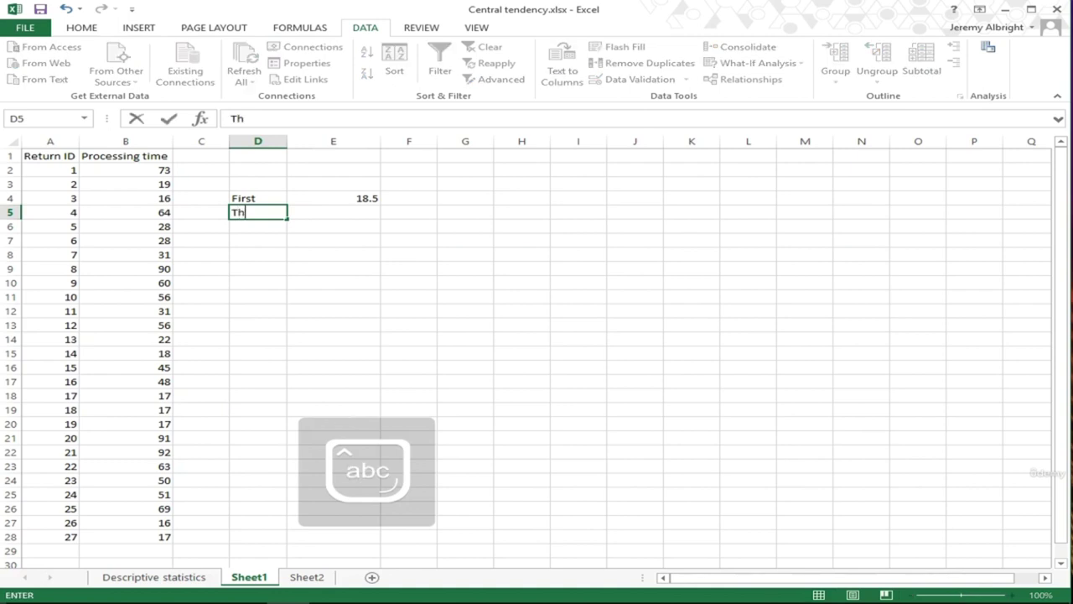
pyautogui.write('ird')
pyautogui.press('Tab')
pyautogui.write('=qu')
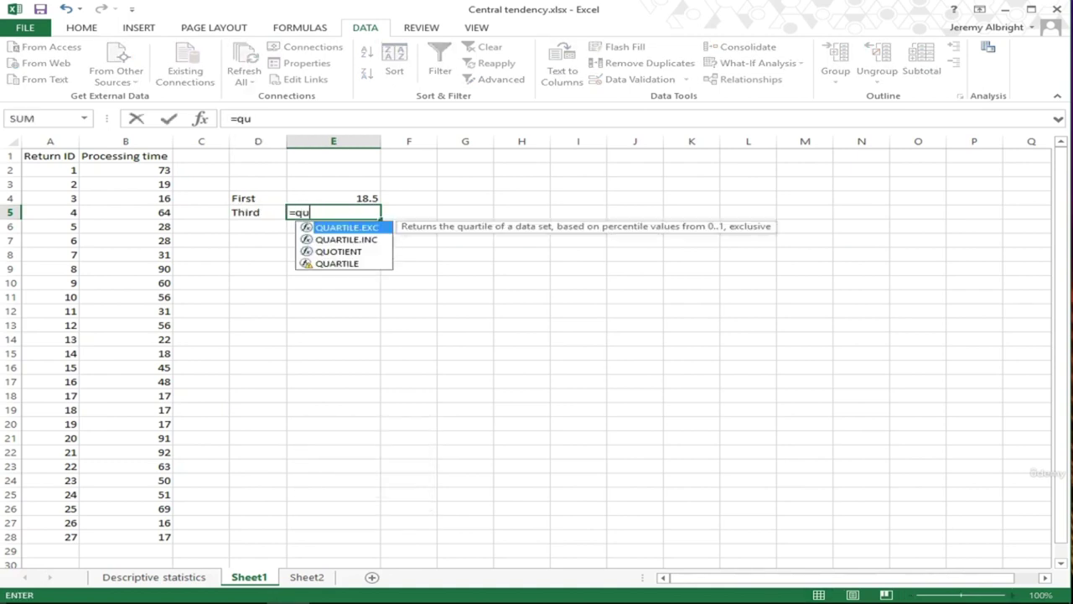
pyautogui.write('artile(')
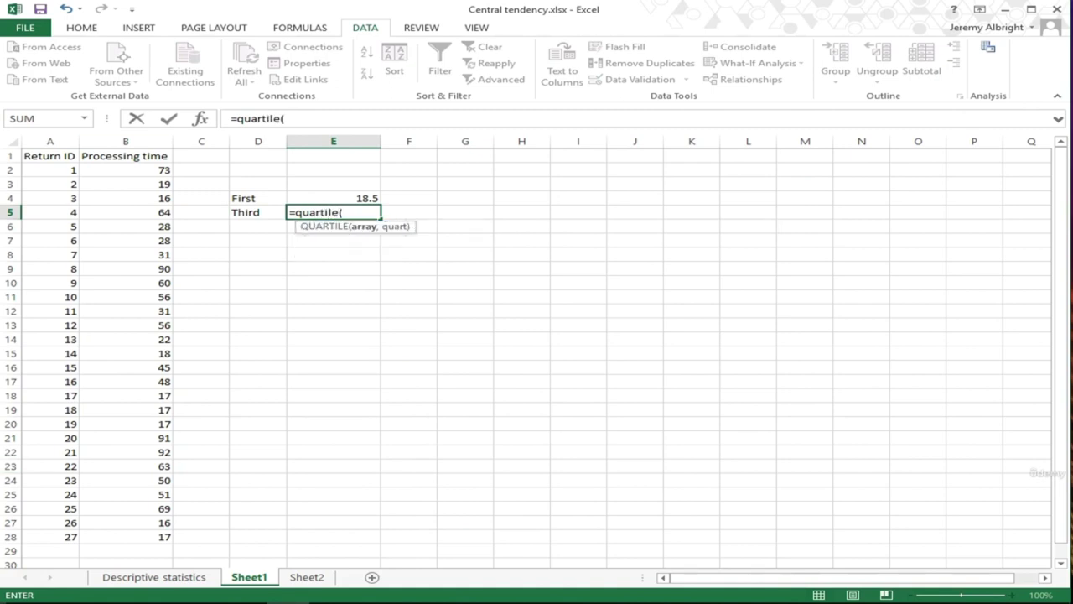
pyautogui.click(125, 170)
pyautogui.moveTo(125, 170); pyautogui.dragTo(125, 537)
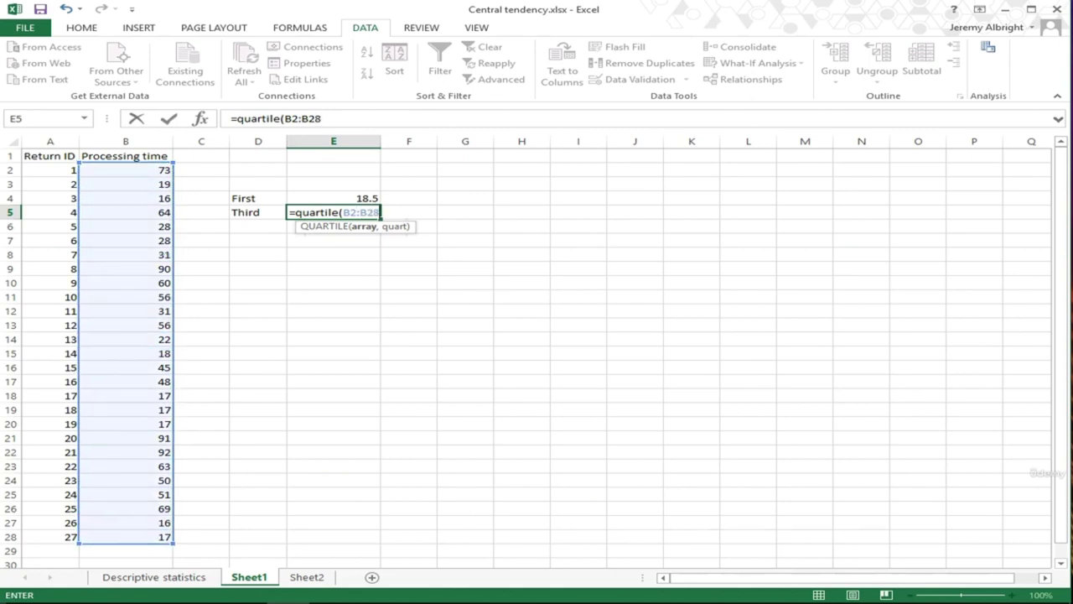
pyautogui.write(', 3)')
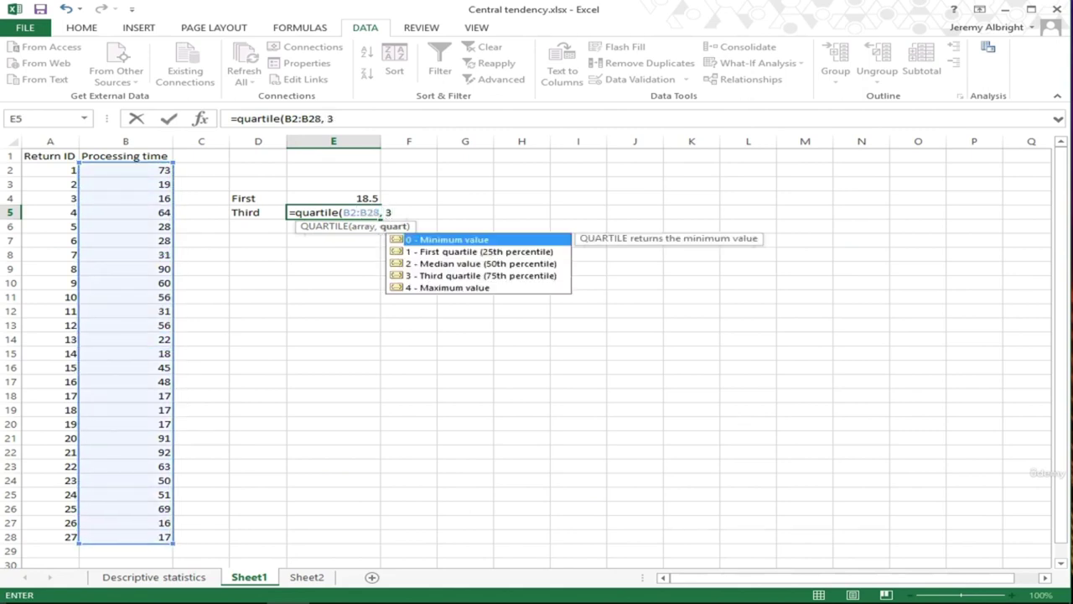
pyautogui.press('Return')
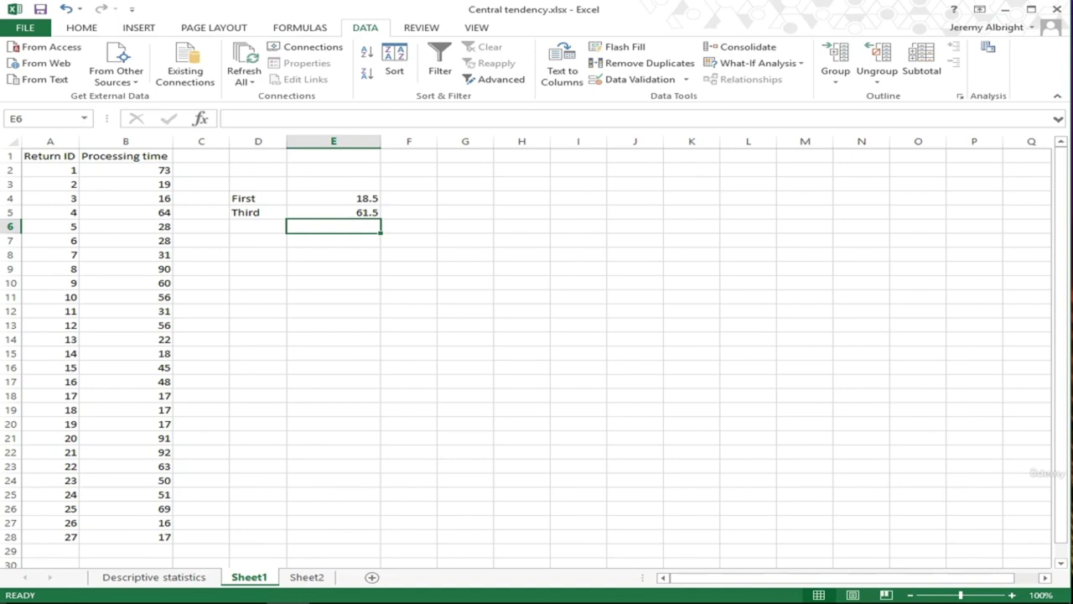
# Step: Label D6 "minimum" and compute the smallest processing time in E6 with =min(B2:B28)
pyautogui.click(257, 226)
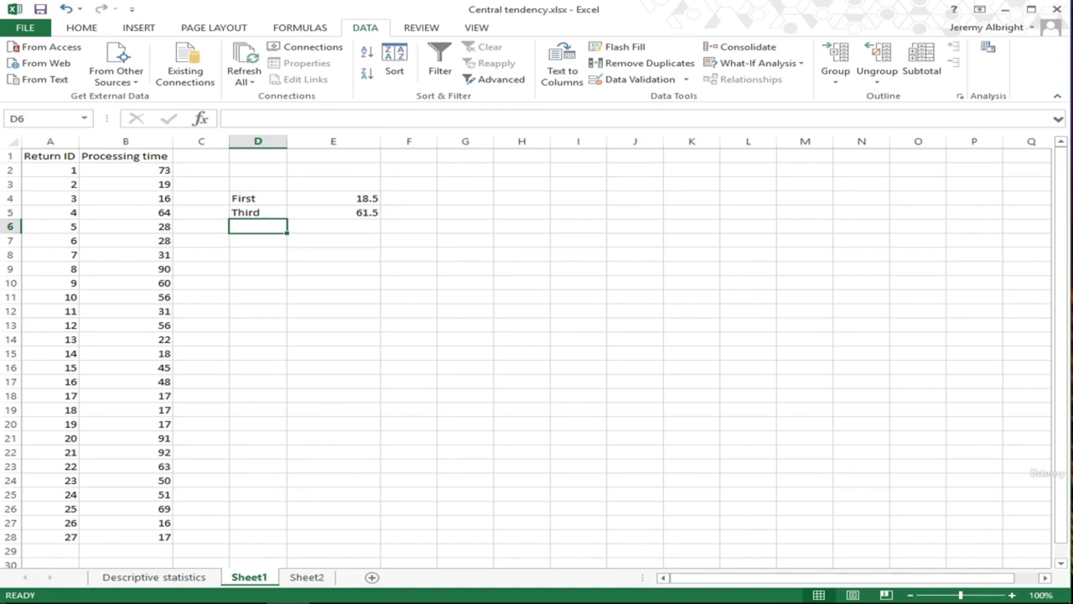
pyautogui.write('minimum')
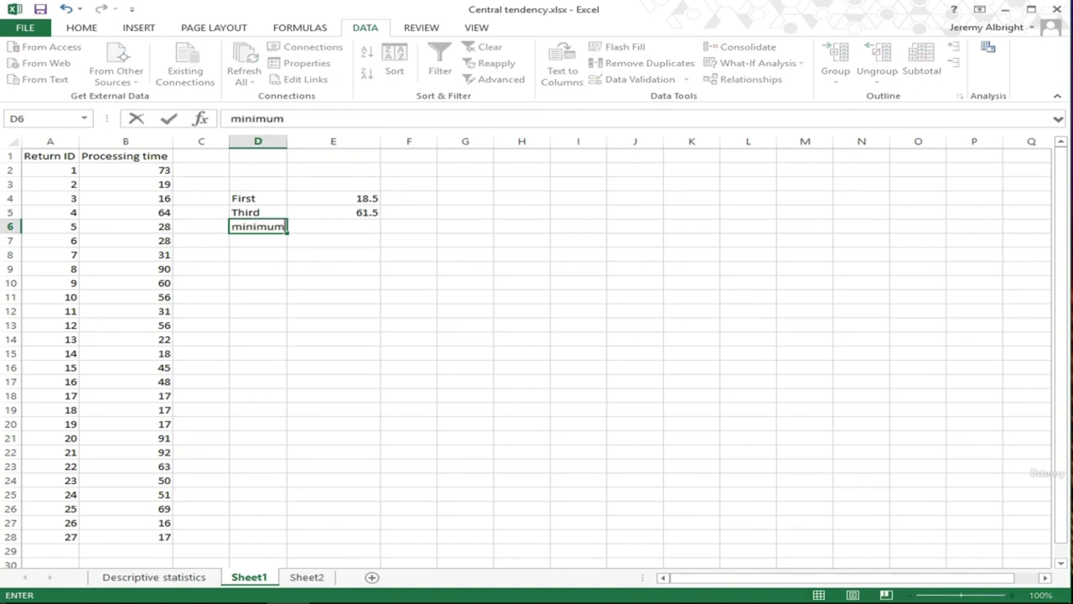
pyautogui.press('Tab')
pyautogui.write('=min')
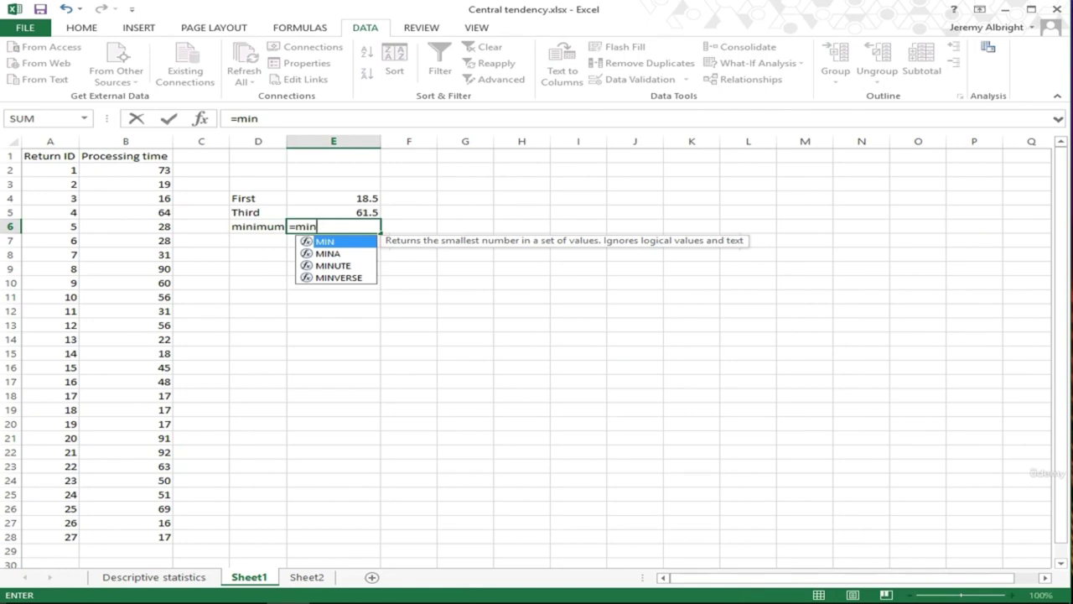
pyautogui.write('(')
pyautogui.click(126, 169)
pyautogui.moveTo(126, 169); pyautogui.dragTo(125, 537)
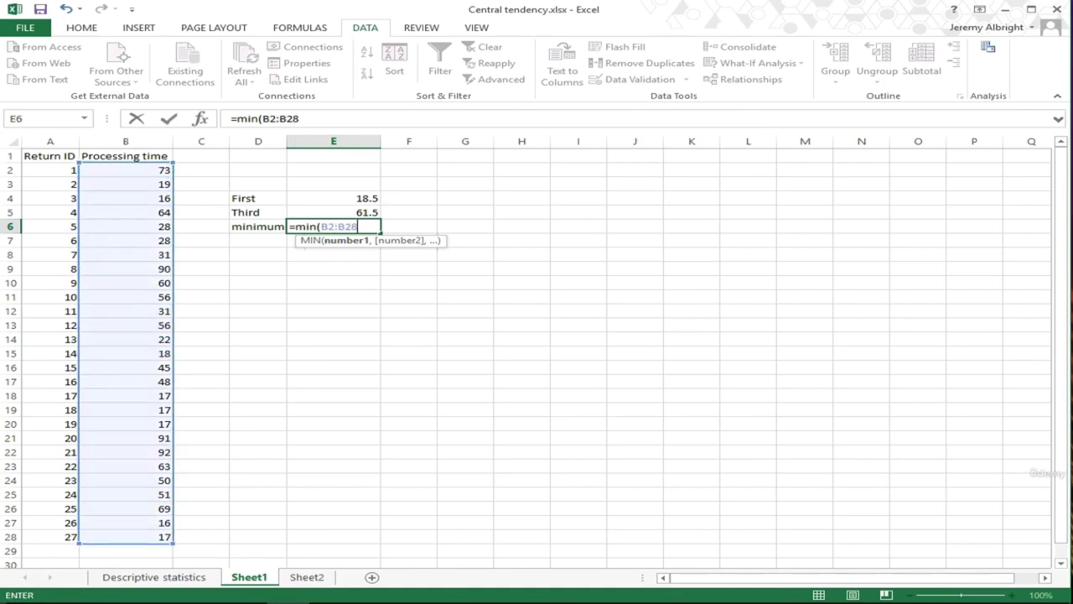
pyautogui.write(')')
pyautogui.hotkey('ctrl', 'Return')
pyautogui.press('Return')
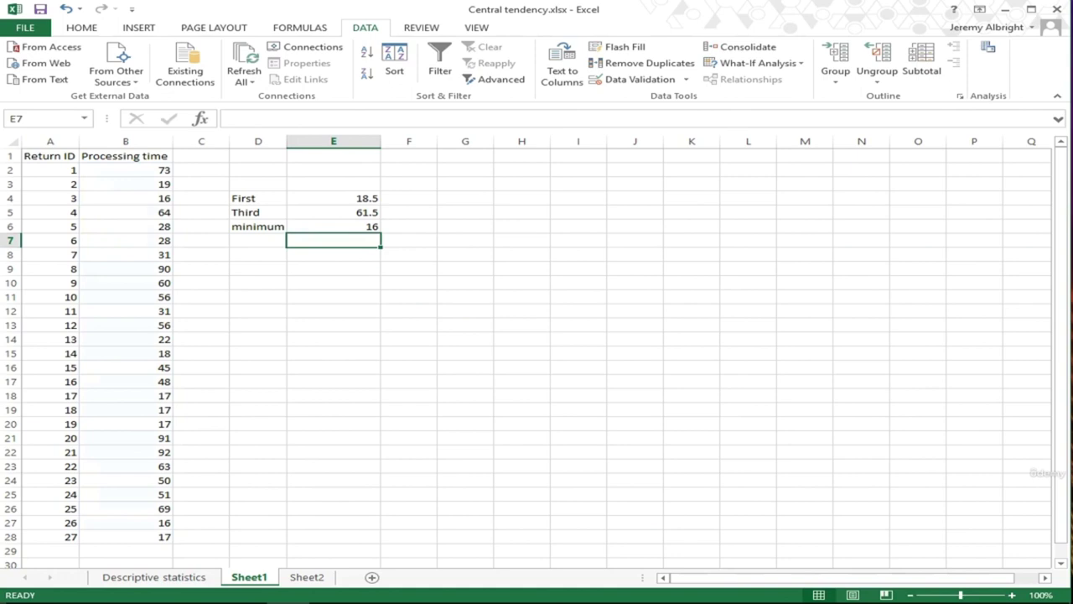
# Step: Label D7 "maximum" and compute the largest processing time in E7 with =max(B2:B28)
pyautogui.click(257, 241)
pyautogui.write('maxi')
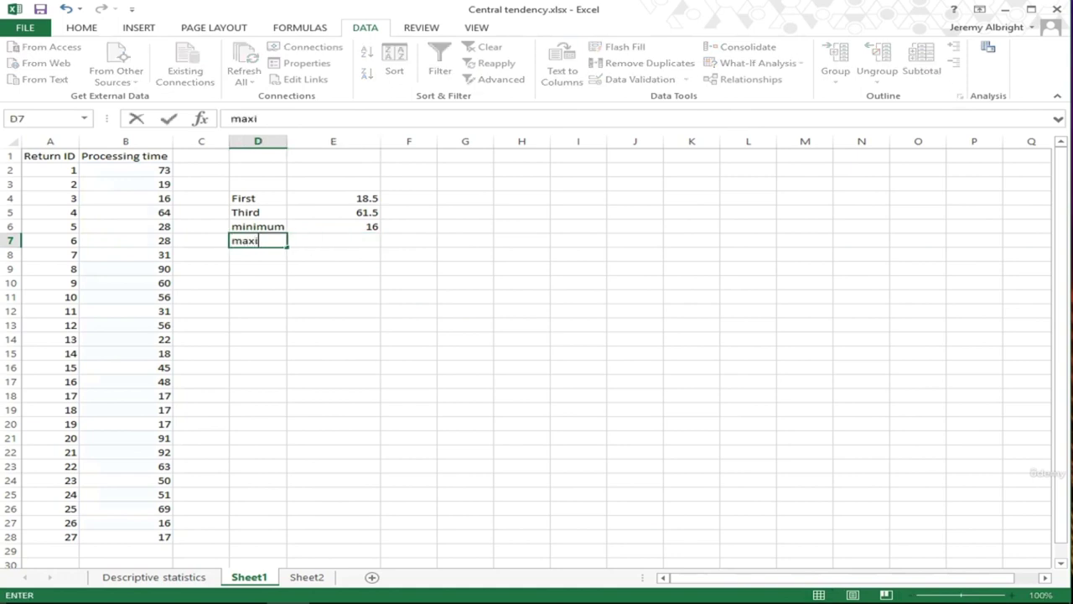
pyautogui.write('mum')
pyautogui.press('Tab')
pyautogui.write('=max(')
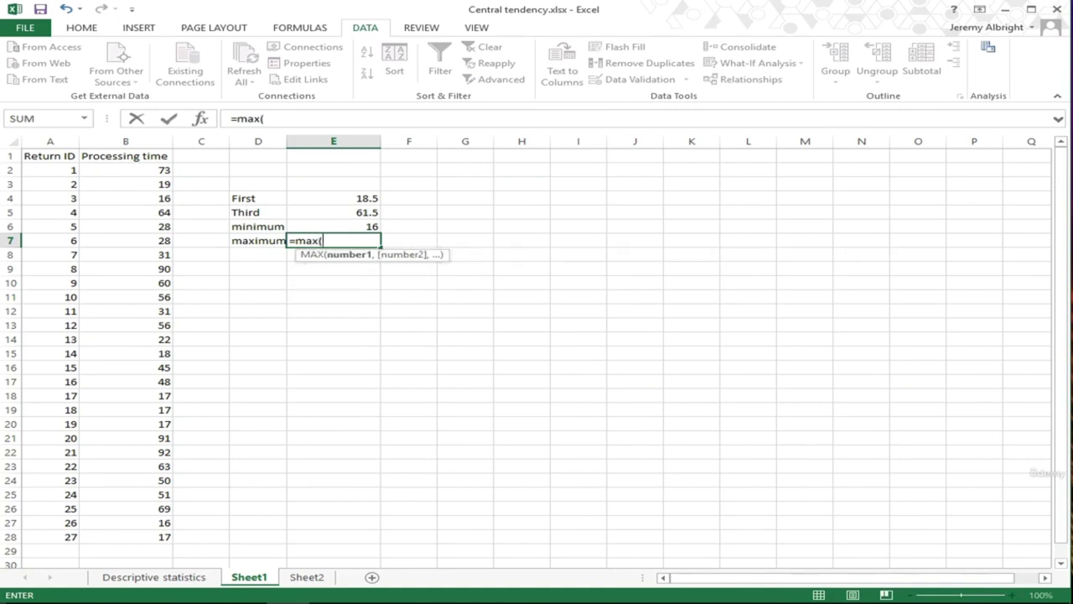
pyautogui.click(126, 170)
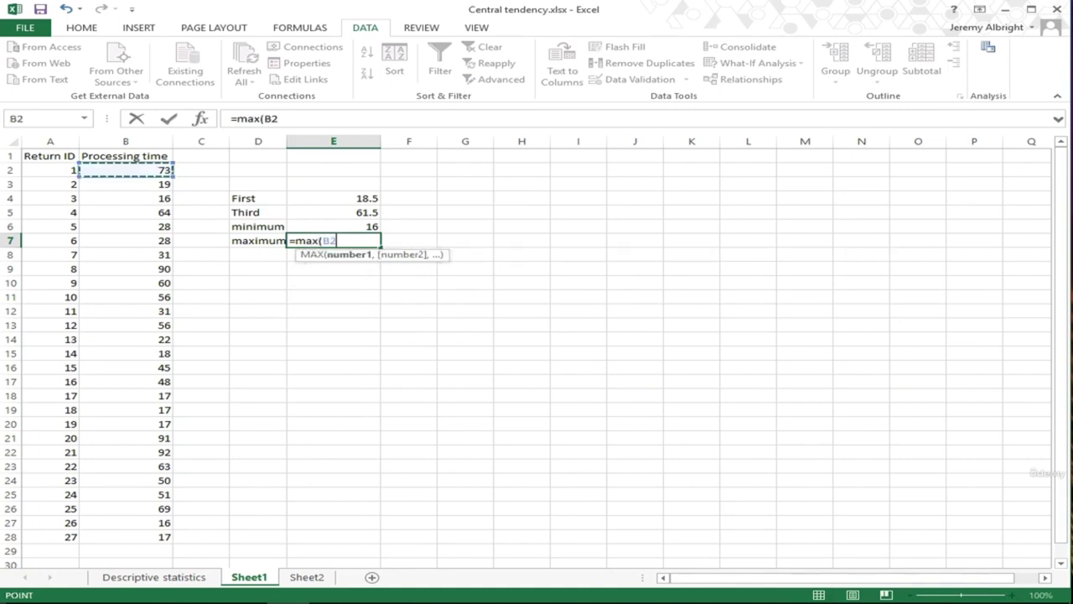
pyautogui.write(':B9')
pyautogui.moveTo(173, 276); pyautogui.dragTo(173, 544)
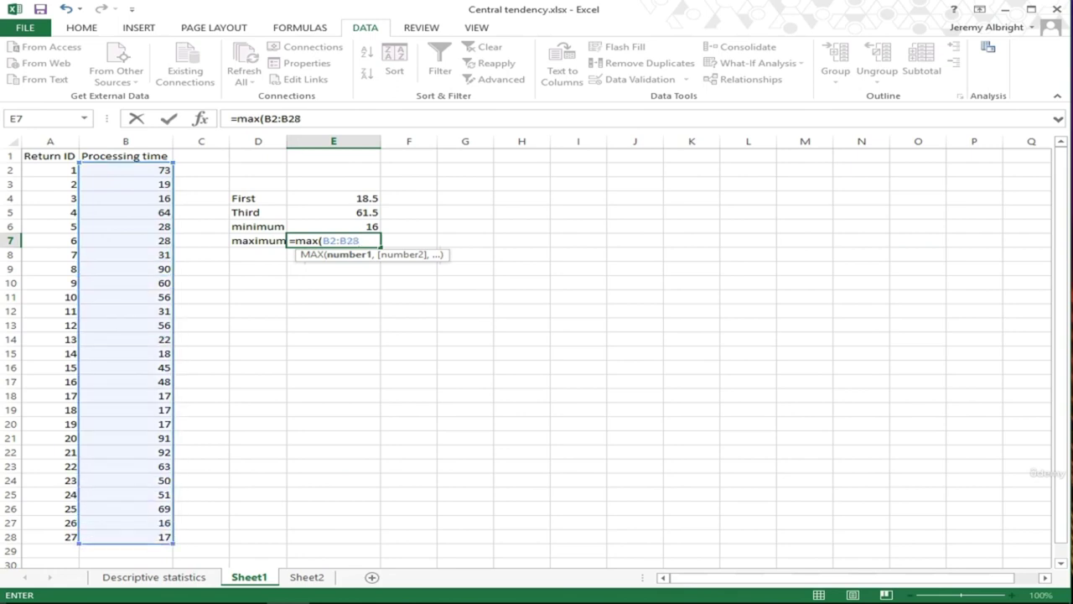
pyautogui.write(')')
pyautogui.press('Return')
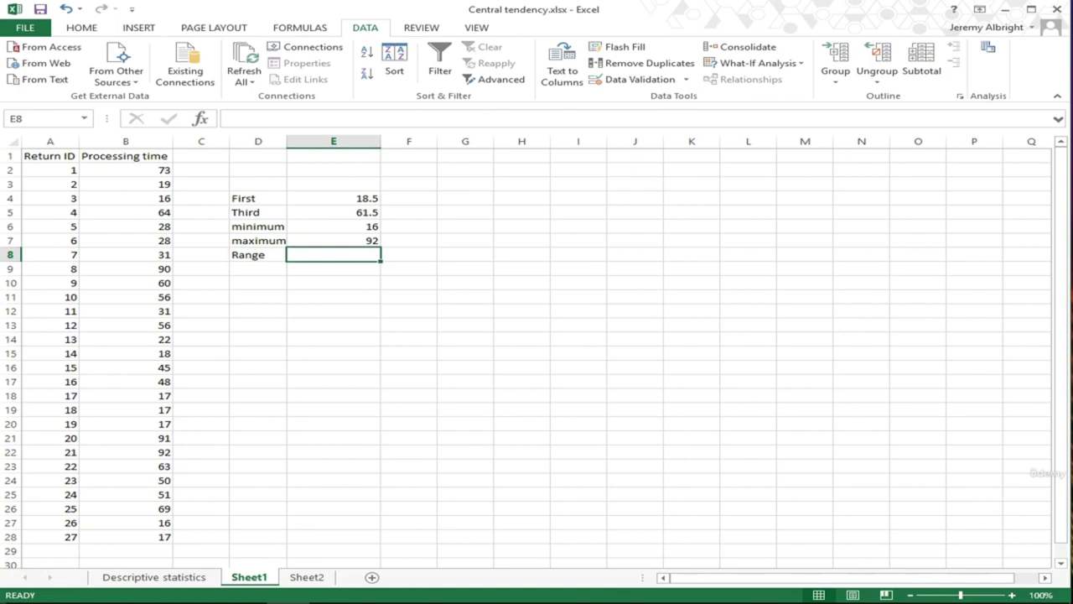
# Step: Label D8 "Range" and compute the range in E8 by subtracting the minimum from the maximum with =E7-E6
pyautogui.write('=')
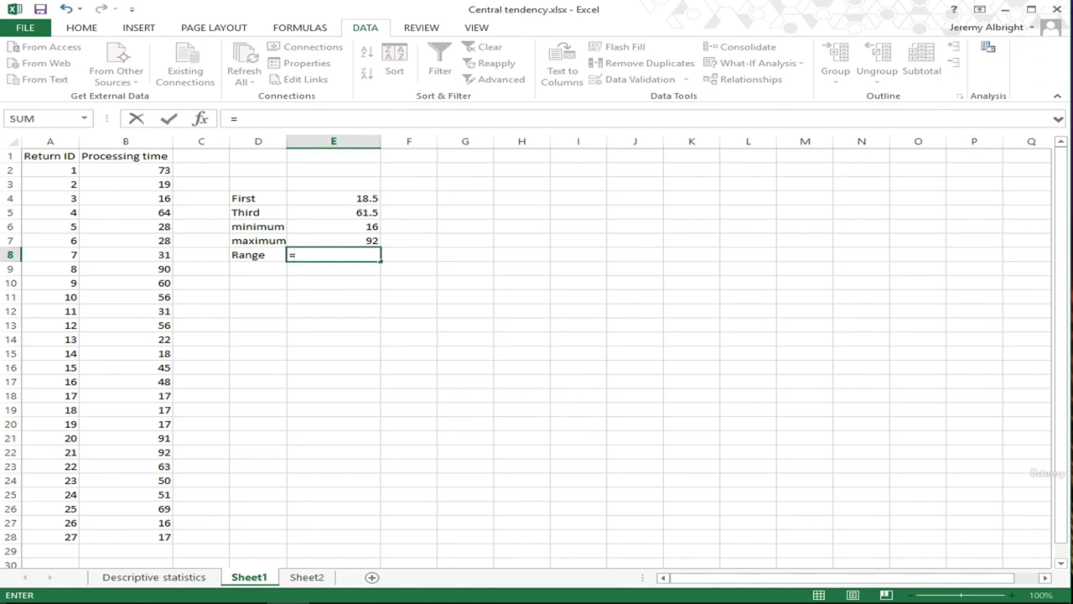
pyautogui.press('Up')
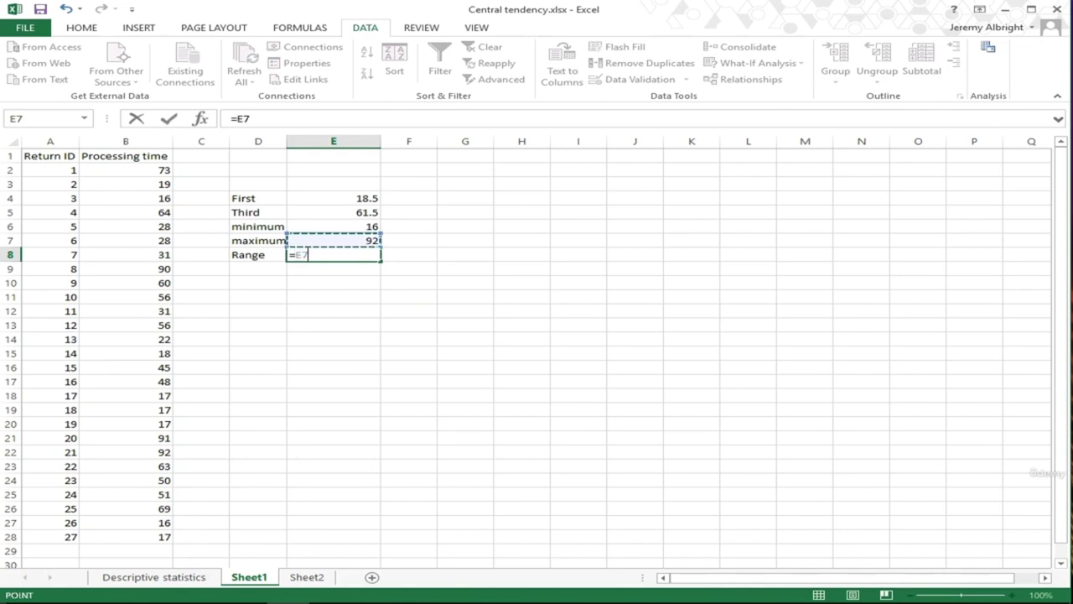
pyautogui.write('-')
pyautogui.press('Up')
pyautogui.press('Up')
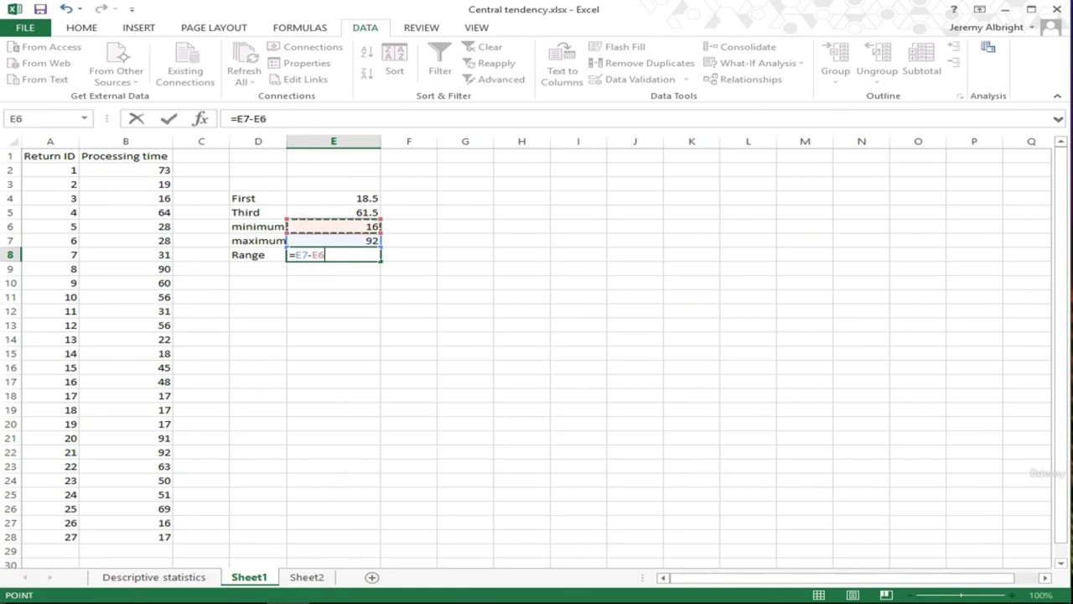
pyautogui.press('Return')
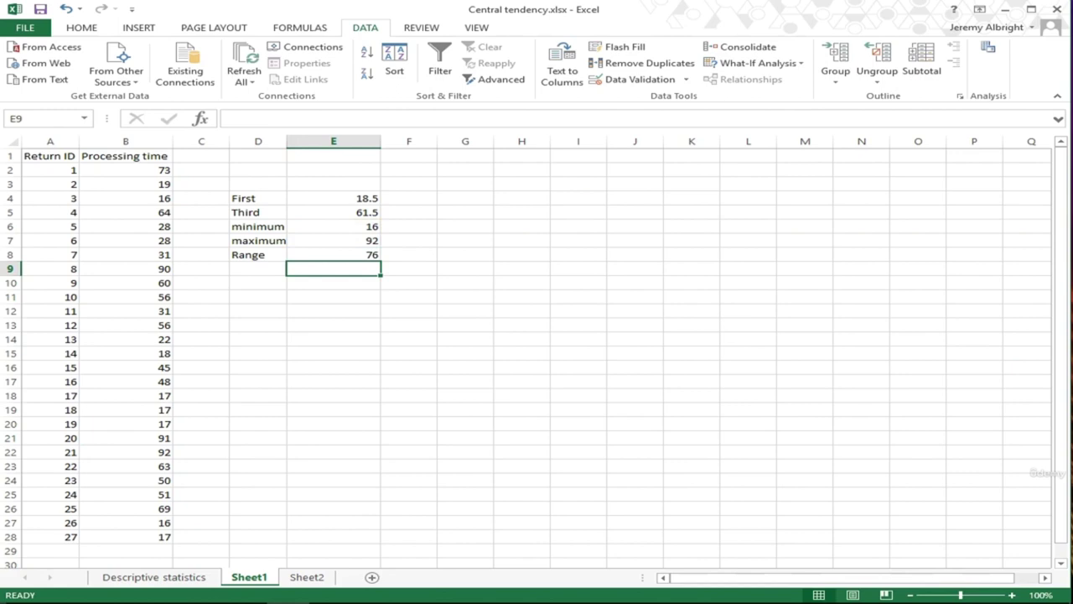
# Step: Label D9 "IQR" and compute the interquartile range in E9 with =E5-E4
pyautogui.click(258, 269)
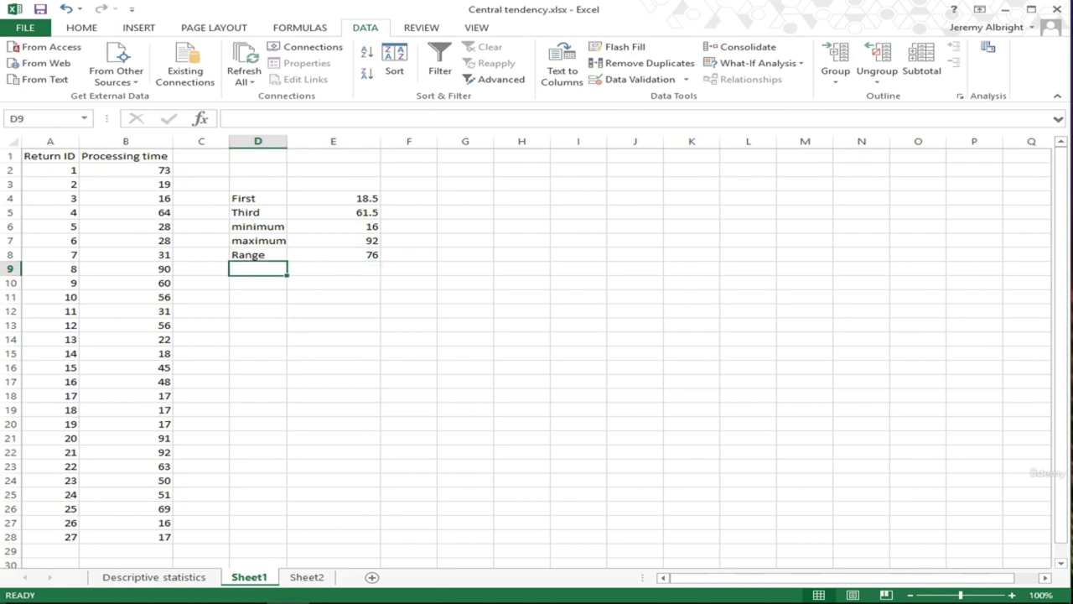
pyautogui.press('capslock')
pyautogui.write('IQR')
pyautogui.press('capslock')
pyautogui.press('Tab')
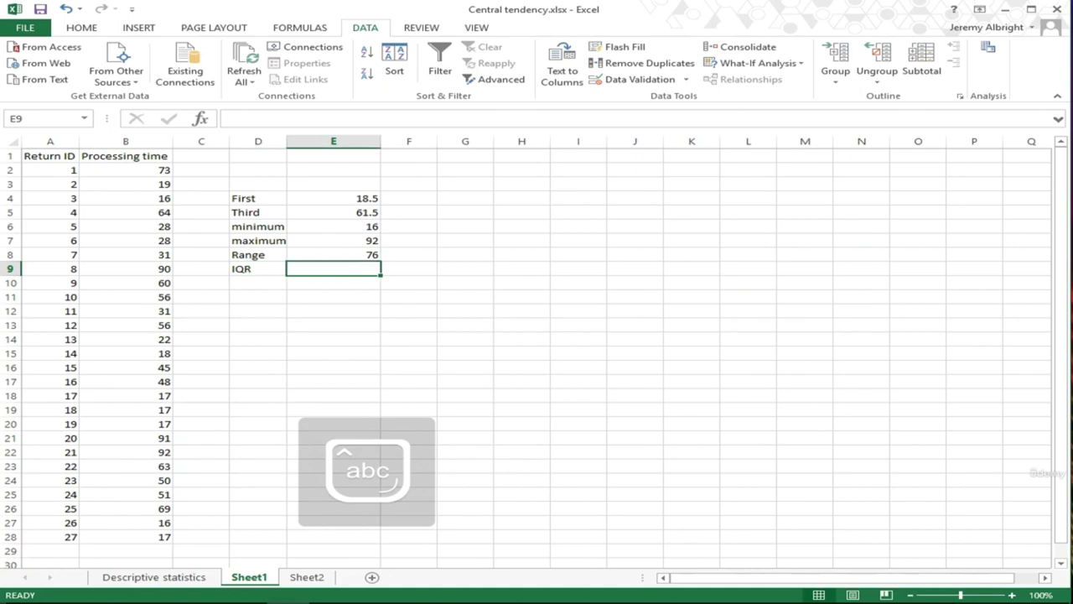
pyautogui.write('=')
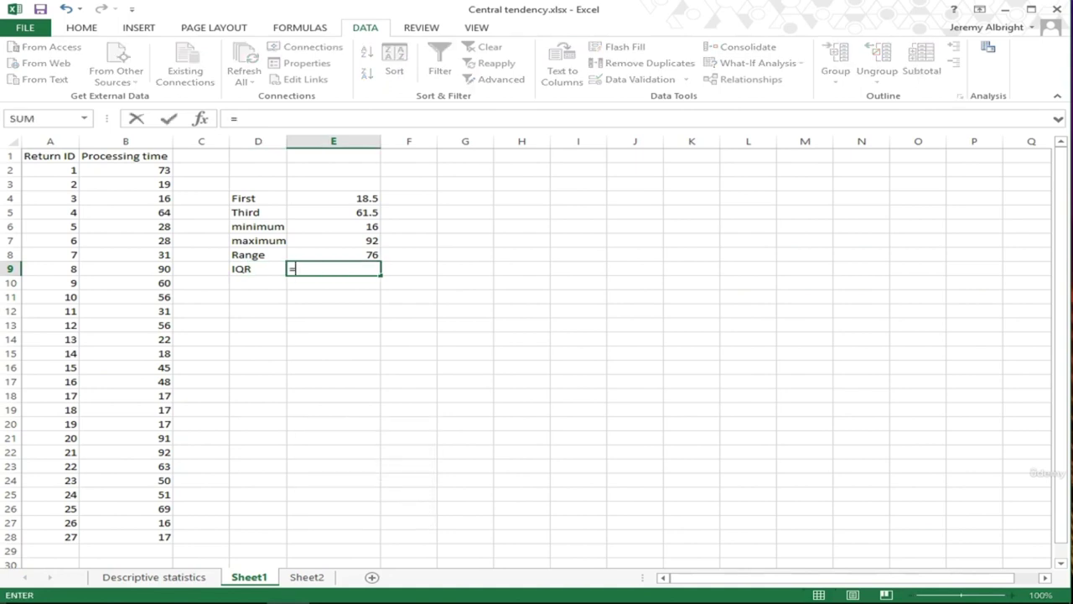
pyautogui.click(333, 212)
pyautogui.write('-')
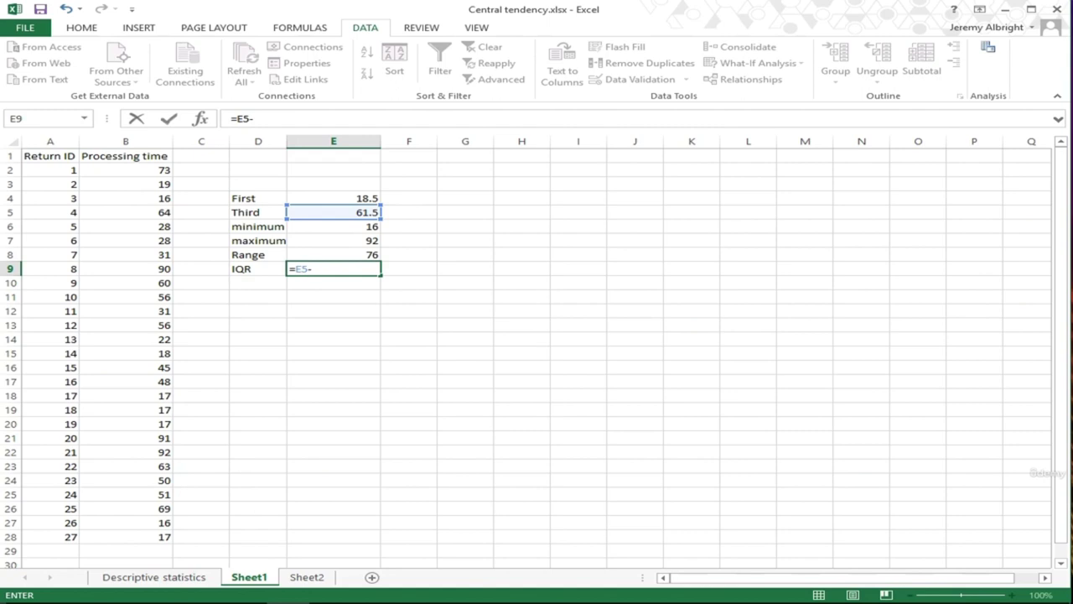
pyautogui.write('e4')
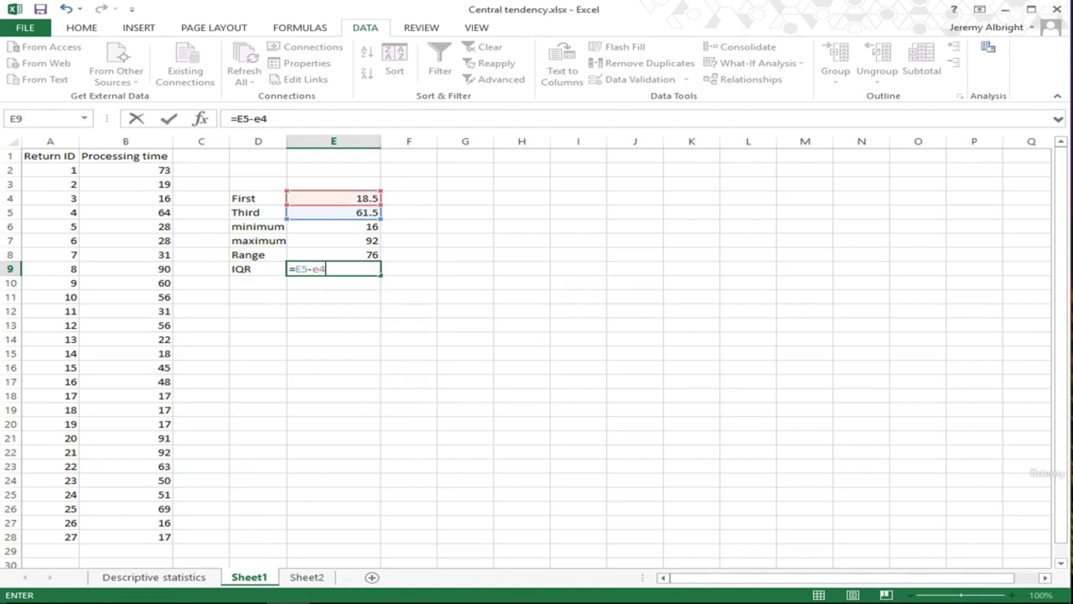
pyautogui.press('Return')
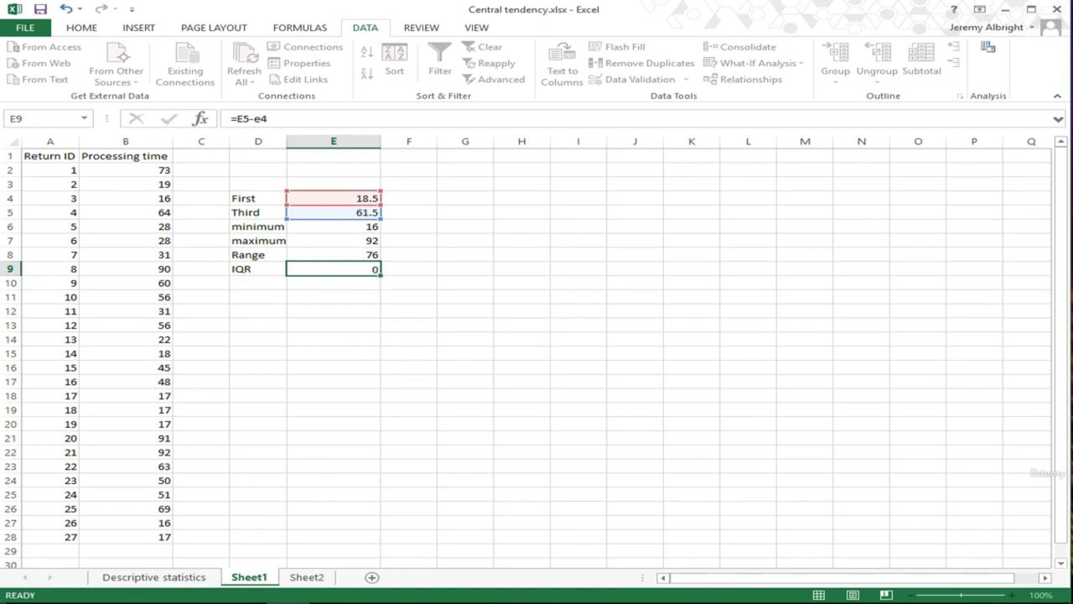
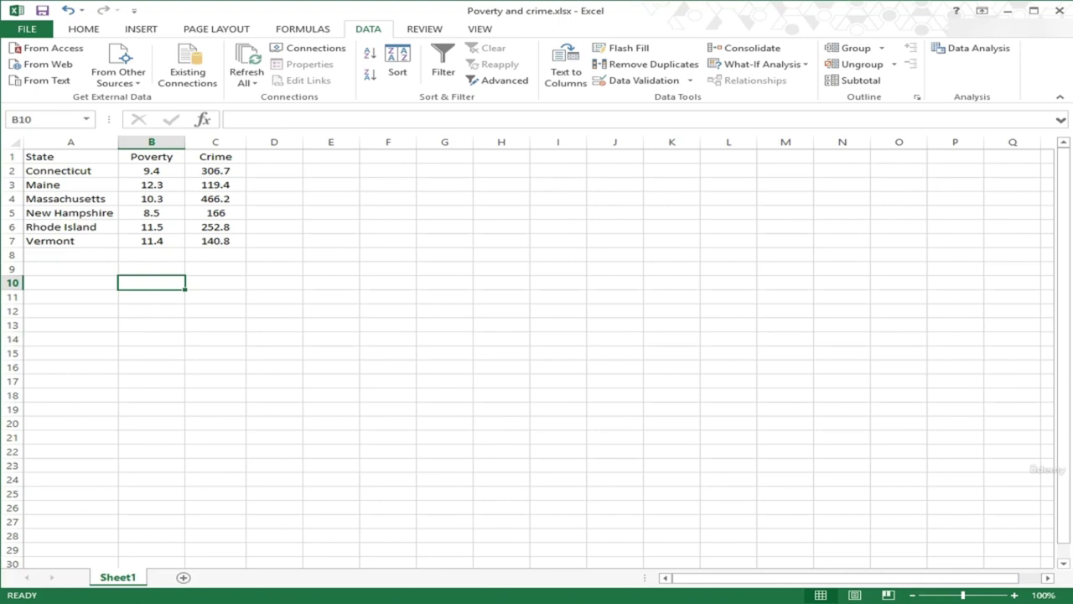
pyautogui.click(274, 254)
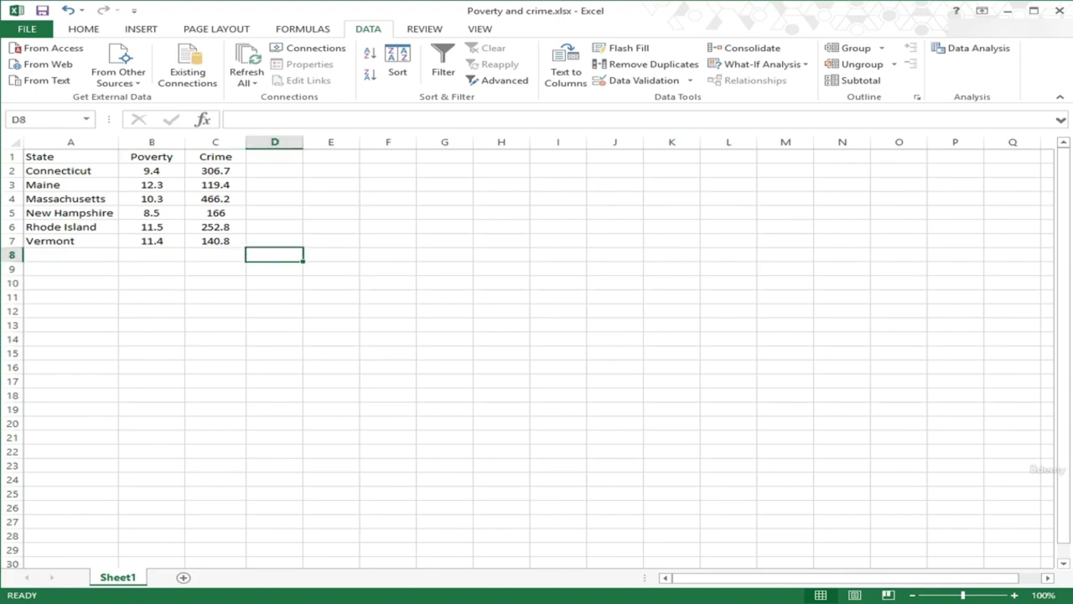
pyautogui.click(274, 240)
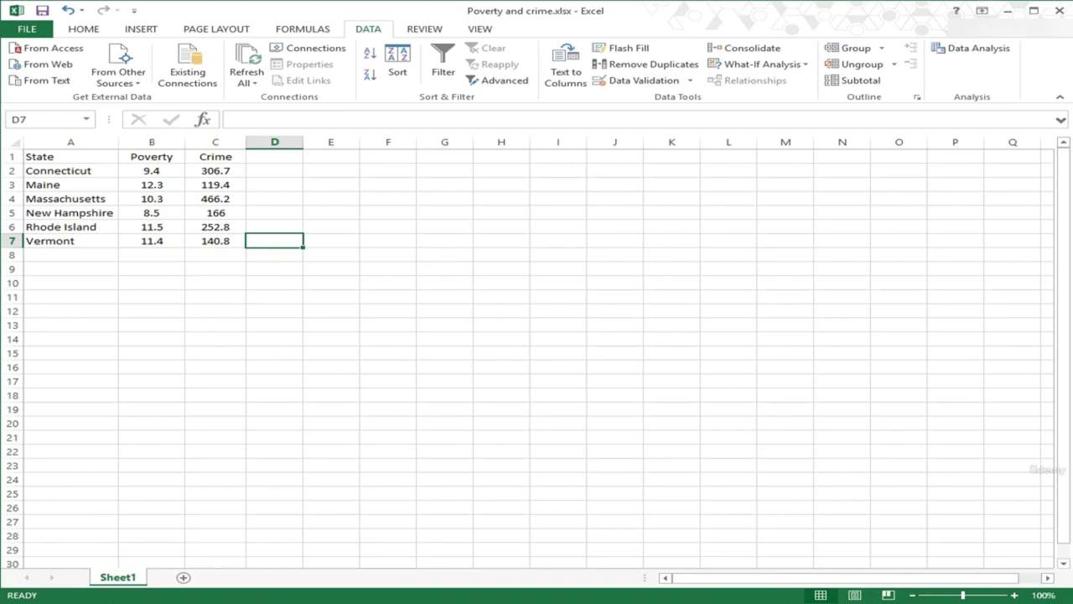
pyautogui.click(275, 184)
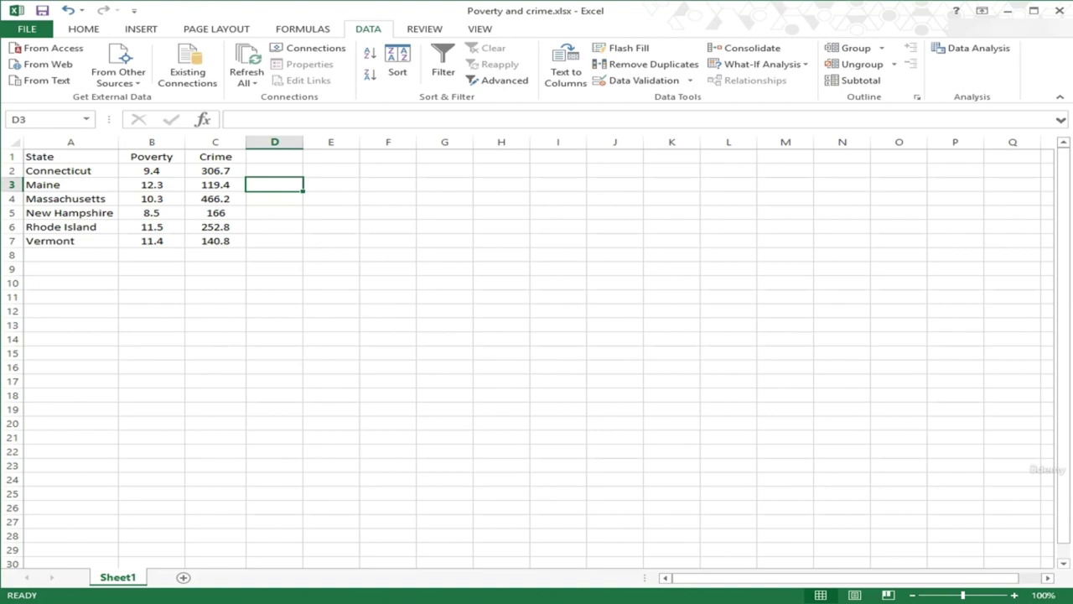
# Step: In Poverty and crime.xlsx, select the State and Poverty data in A1:B7 and undo the centre alignment of the Poverty and Crime columns
pyautogui.click(70, 156)
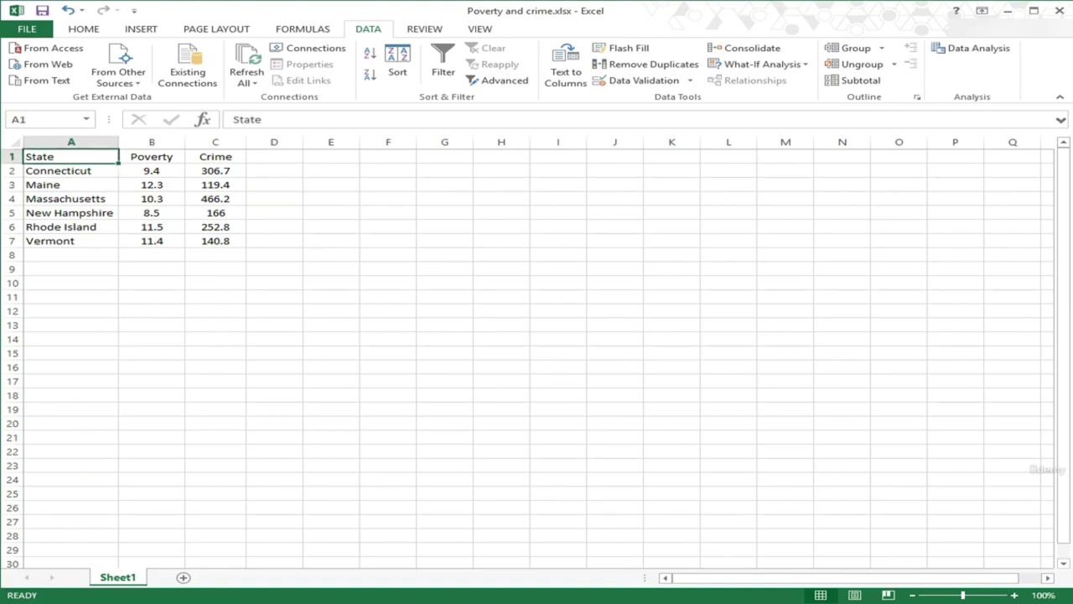
pyautogui.moveTo(71, 156); pyautogui.dragTo(155, 241)
pyautogui.moveTo(155, 241); pyautogui.dragTo(156, 241)
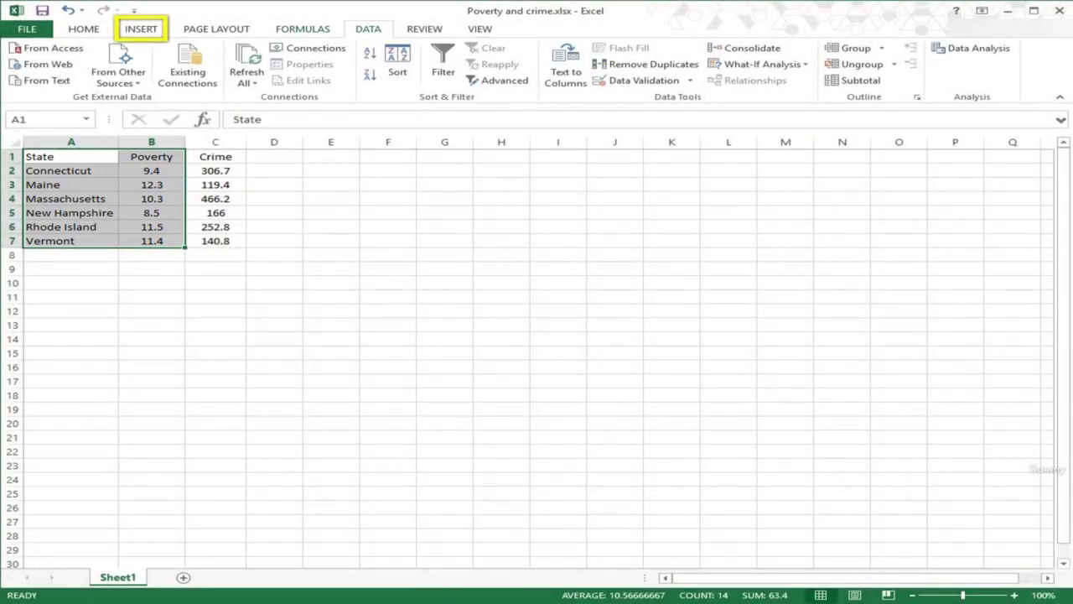
pyautogui.hotkey('alt', 'n')
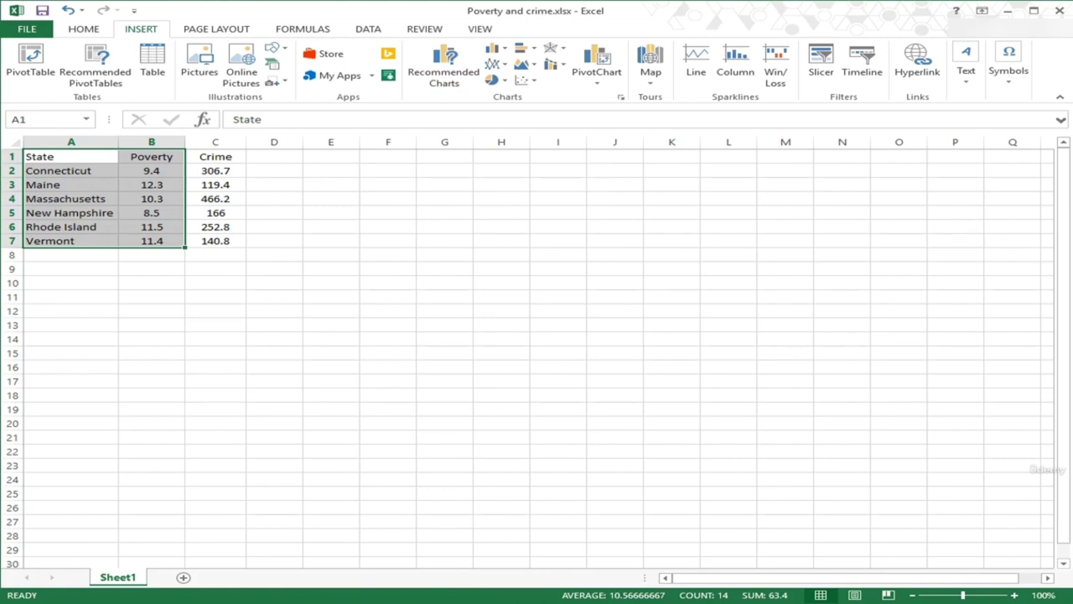
pyautogui.hotkey('ctrl', 'z')
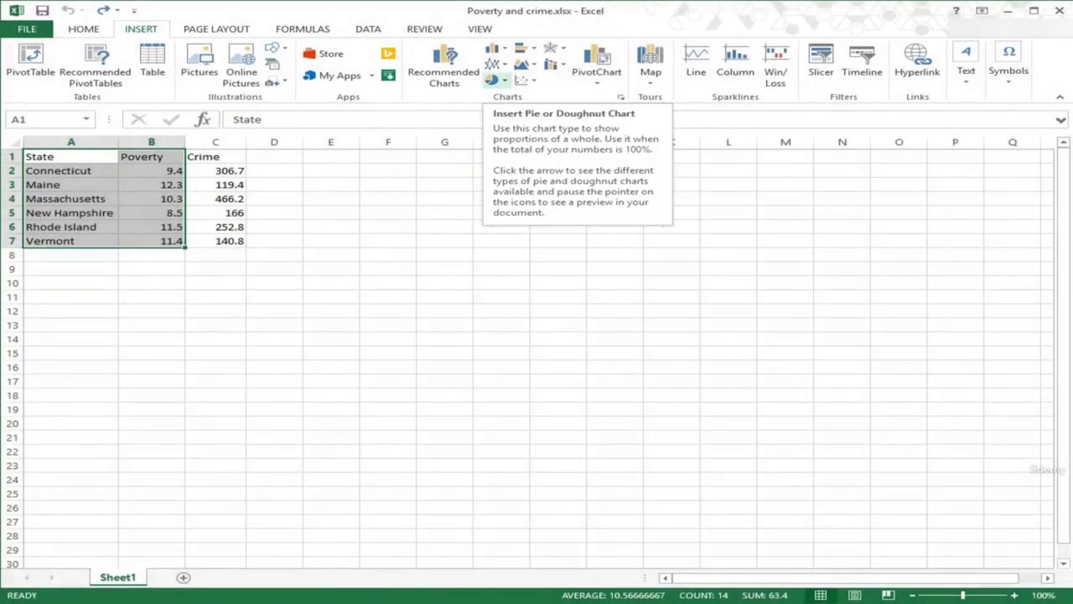
# Step: Insert a 3-D pie chart of the poverty values by state and place it beside the data table
pyautogui.click(495, 81)
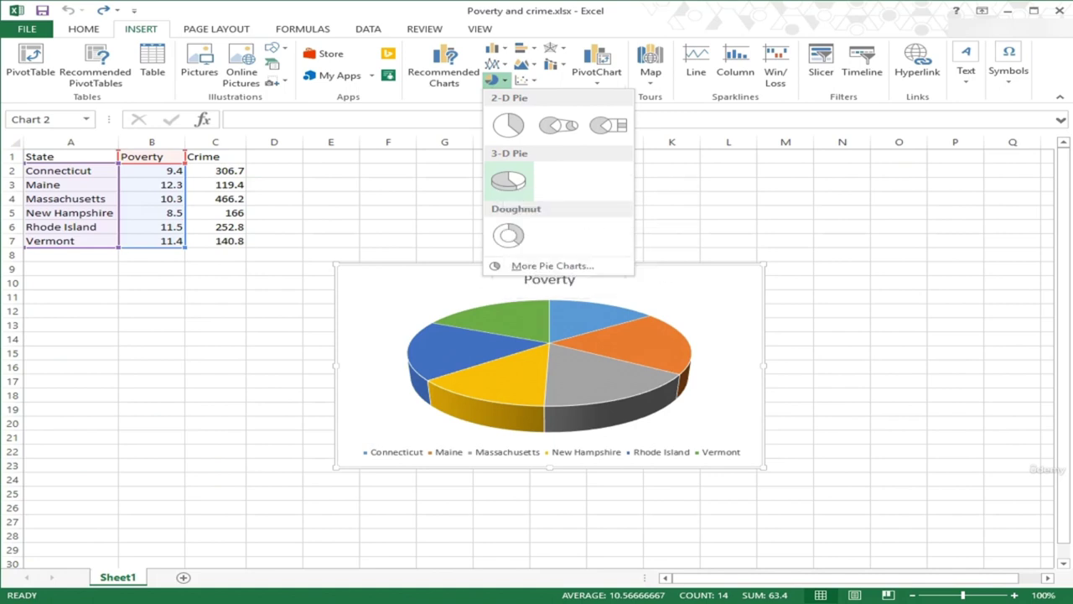
pyautogui.click(509, 180)
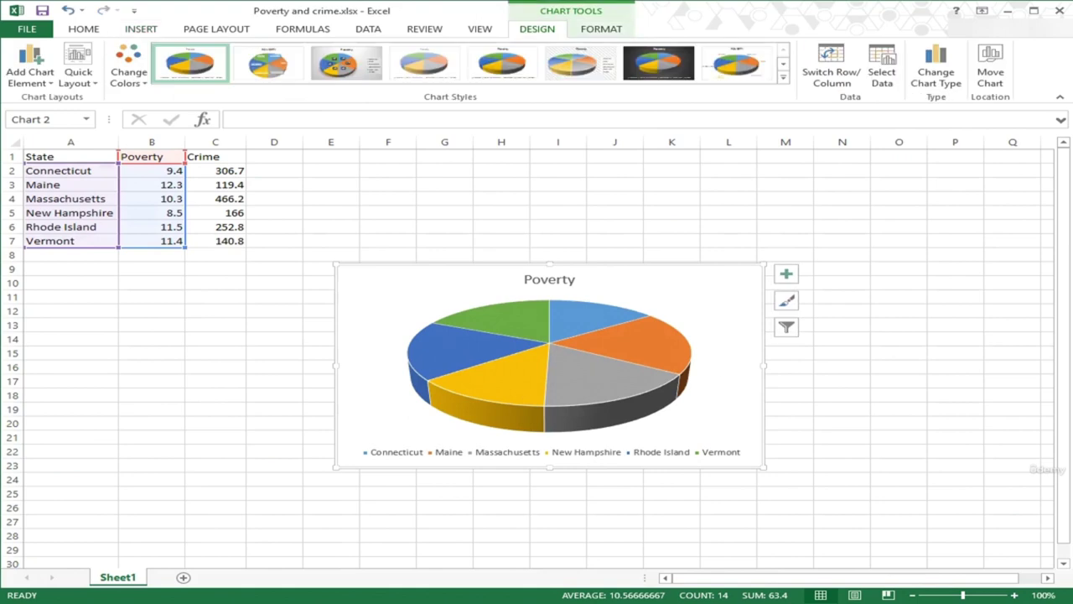
pyautogui.moveTo(436, 285); pyautogui.dragTo(368, 209)
# Step: Inspect the values and percentages of individual pie slices, including Rhode Island and Vermont, and delete the pie chart
pyautogui.moveTo(366, 279)
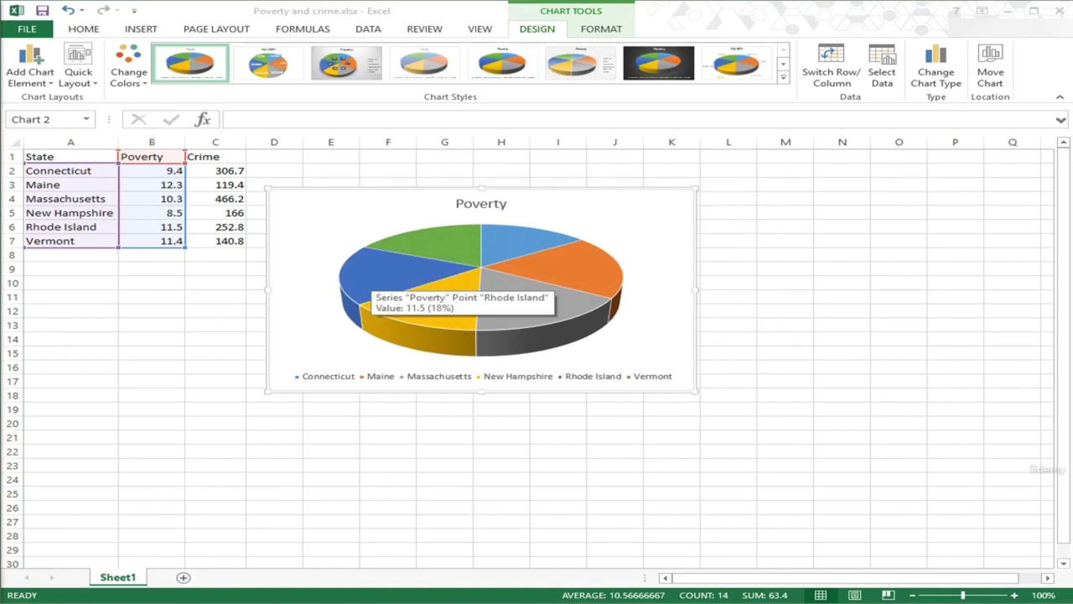
pyautogui.moveTo(428, 248)
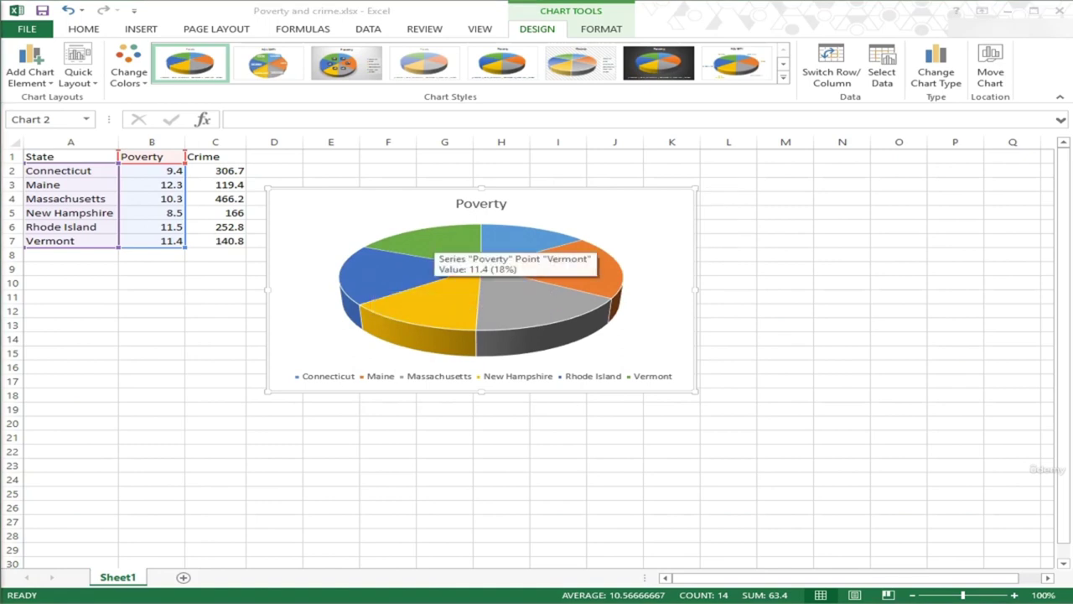
pyautogui.moveTo(502, 239)
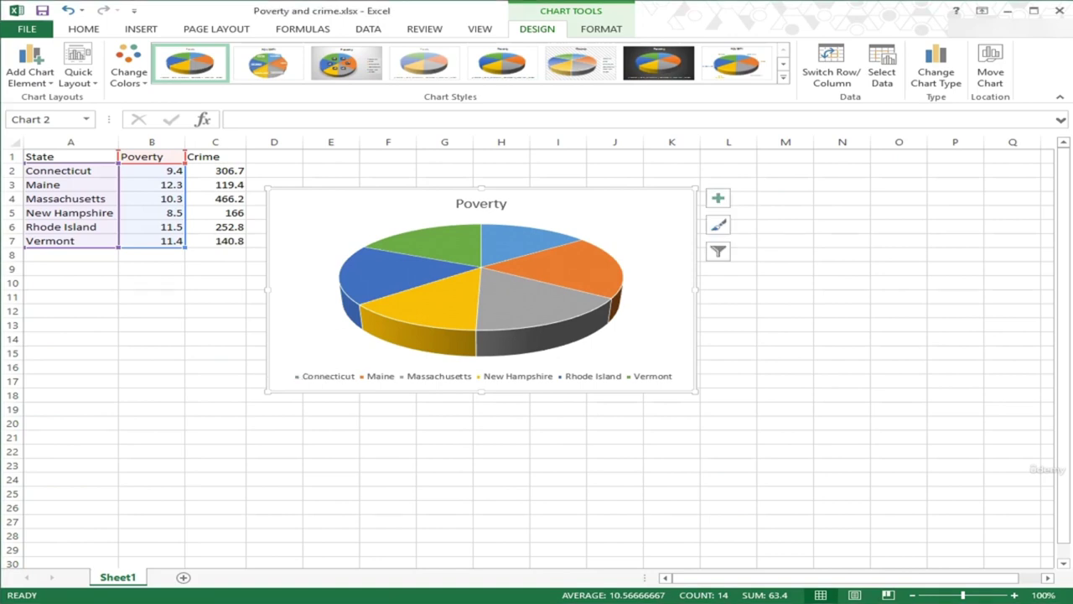
pyautogui.press('Delete')
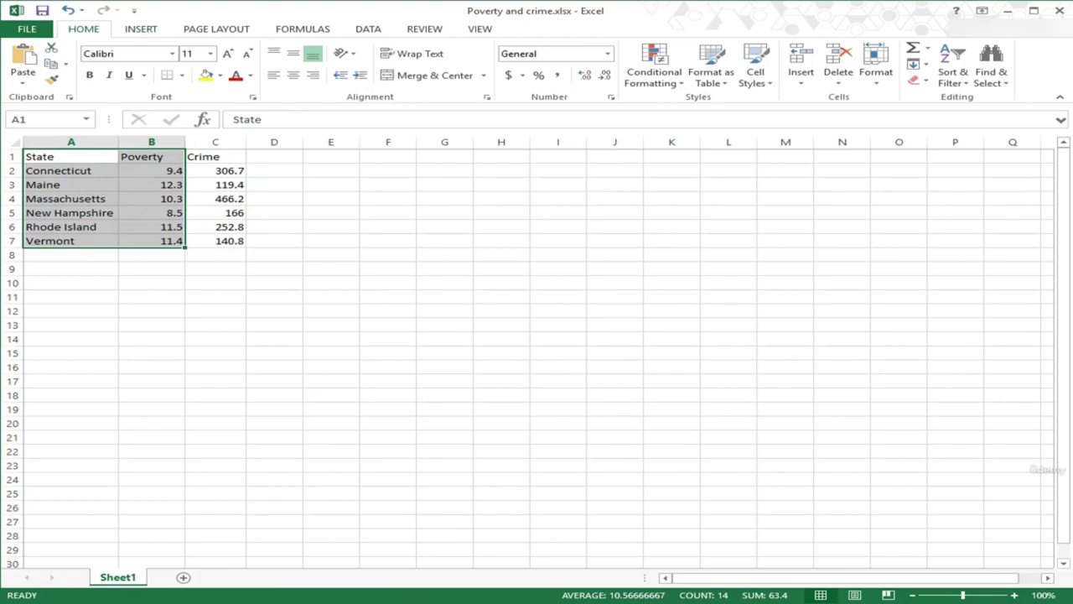
# Step: Insert a 3-D clustered column chart of poverty by state, place it beside the data table and enlarge it slightly
pyautogui.hotkey('alt', 'n')
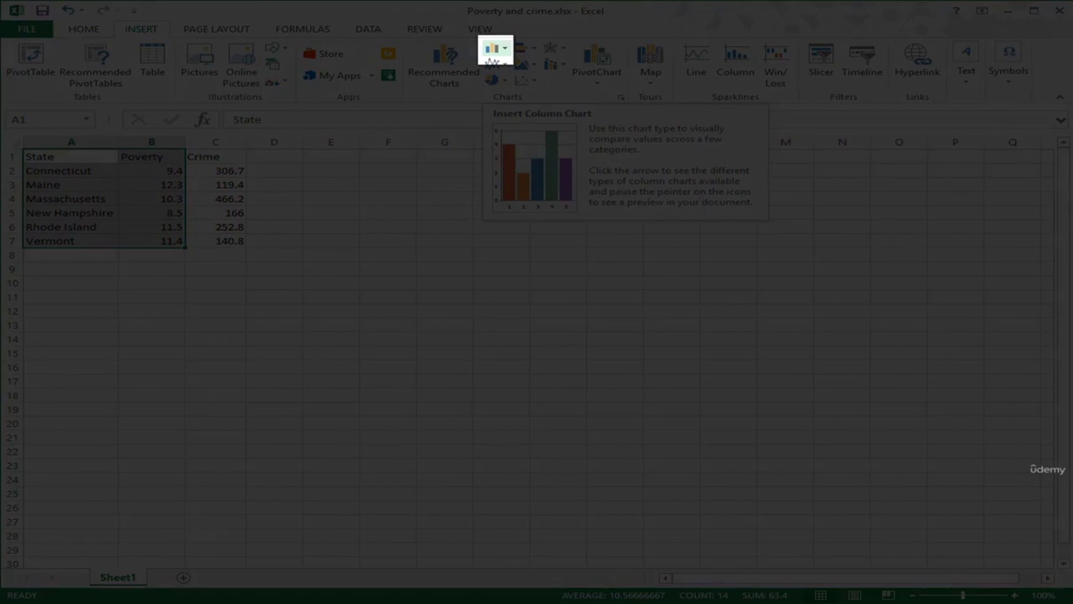
pyautogui.click(493, 56)
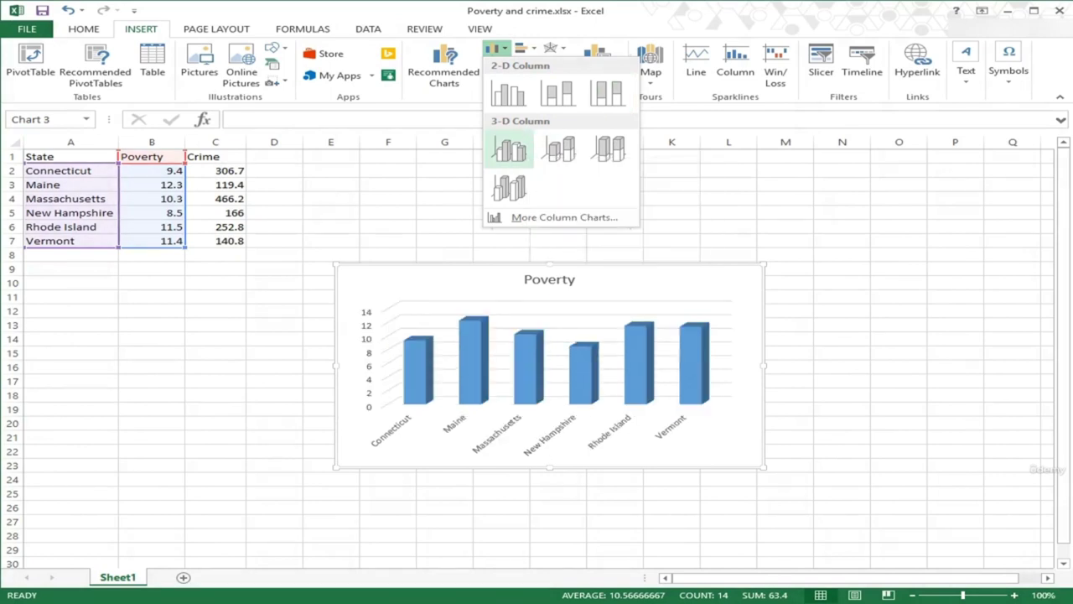
pyautogui.click(509, 149)
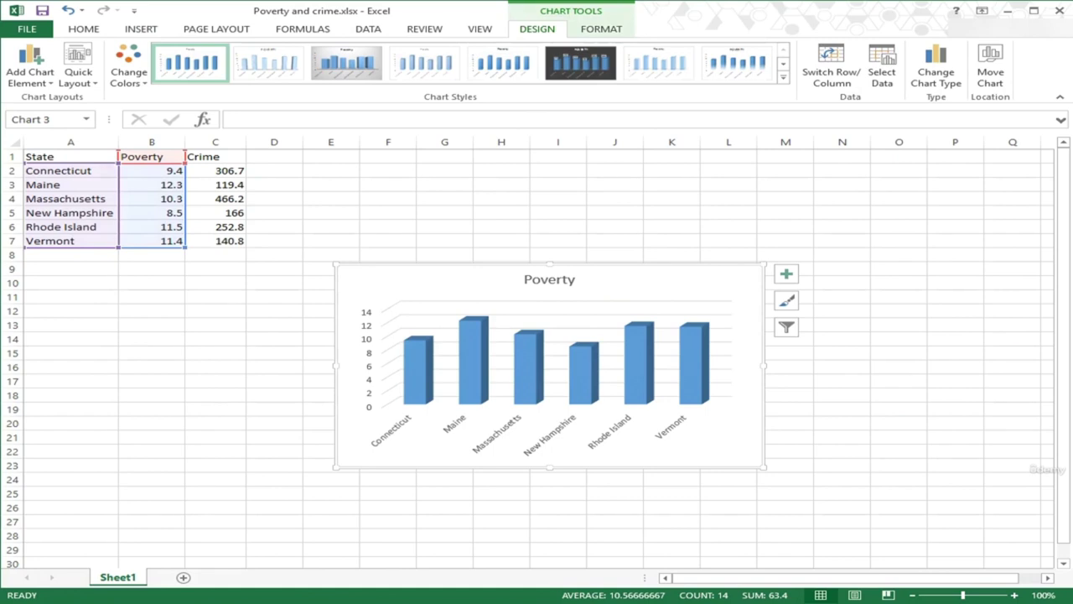
pyautogui.moveTo(378, 276); pyautogui.dragTo(304, 192)
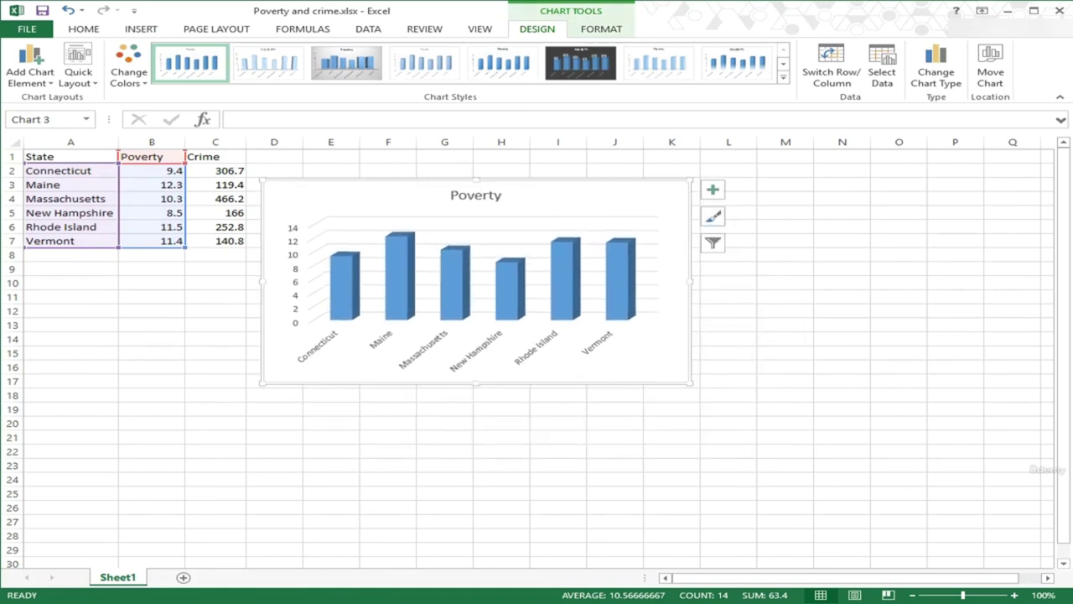
pyautogui.moveTo(693, 384); pyautogui.dragTo(731, 412)
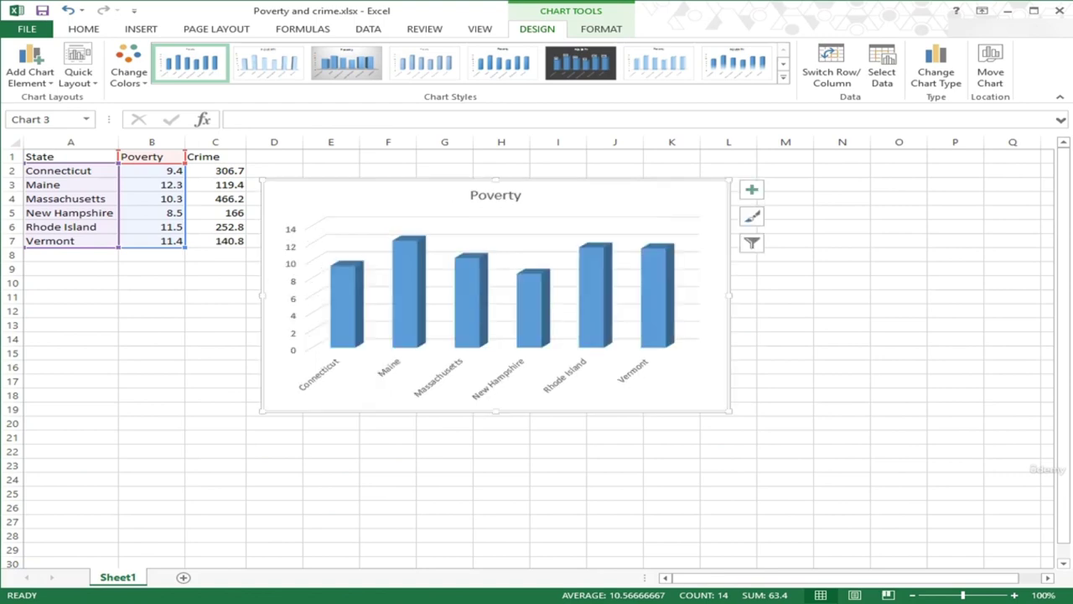
# Step: Delete the Poverty title from the 3-D column chart
pyautogui.click(496, 194)
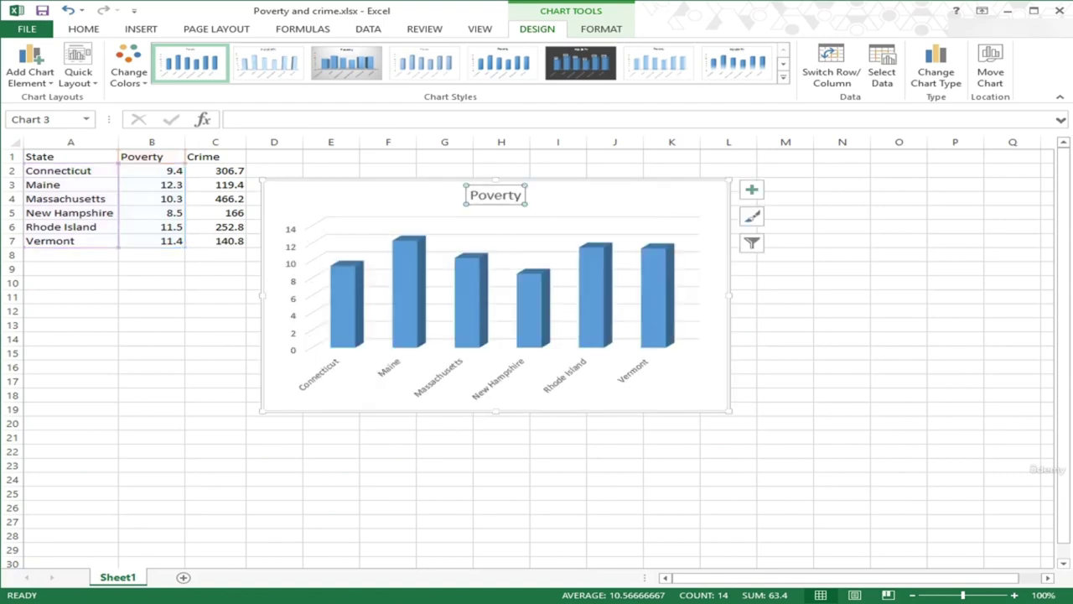
pyautogui.press('Delete')
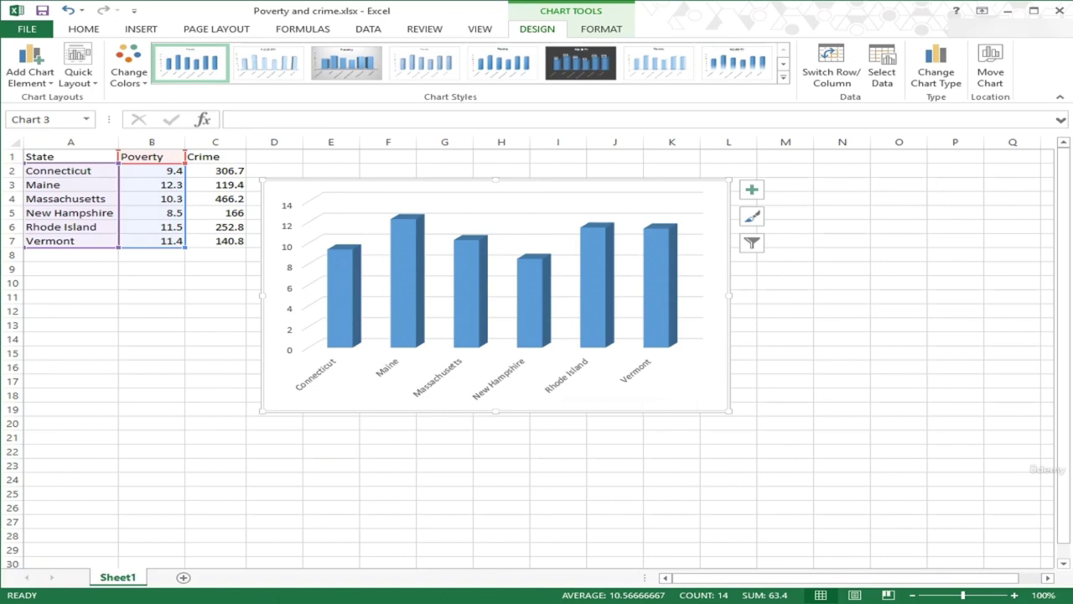
pyautogui.click(728, 423)
pyautogui.click(785, 422)
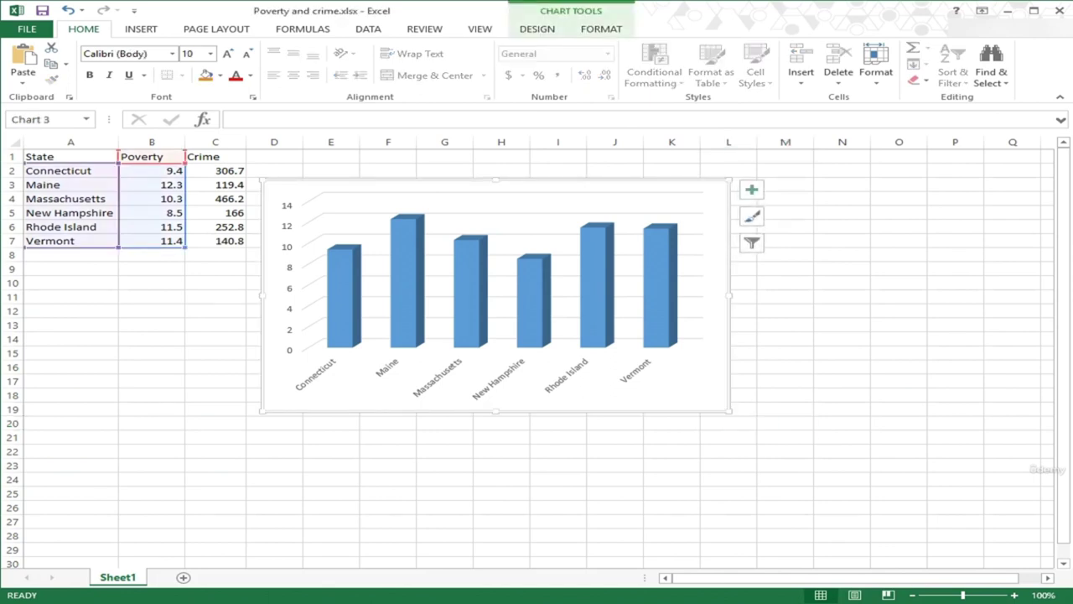
pyautogui.moveTo(729, 424); pyautogui.dragTo(729, 395)
pyautogui.click(705, 388)
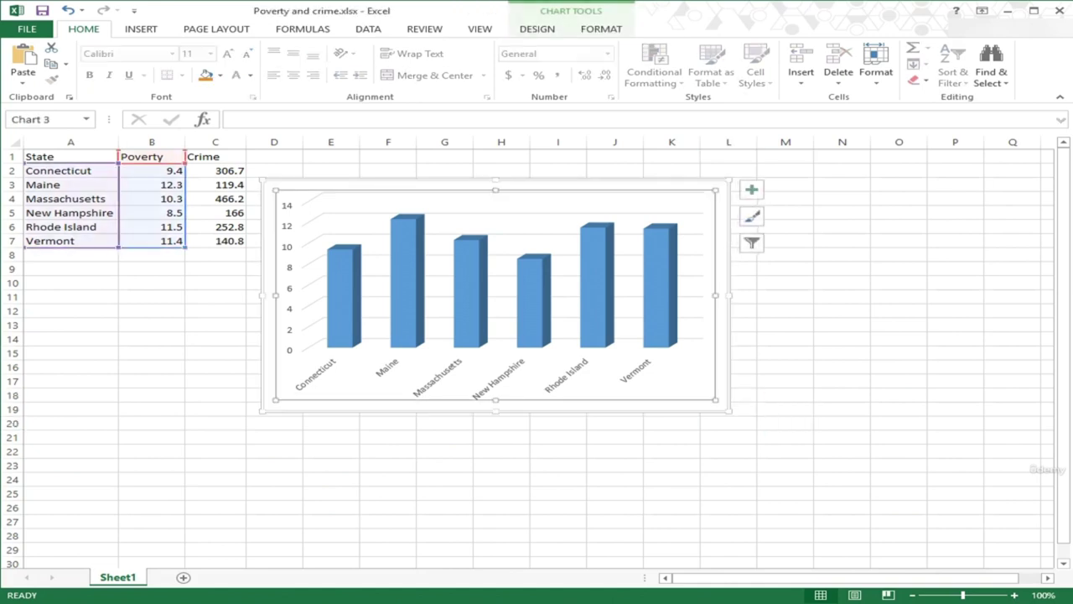
pyautogui.press('Escape')
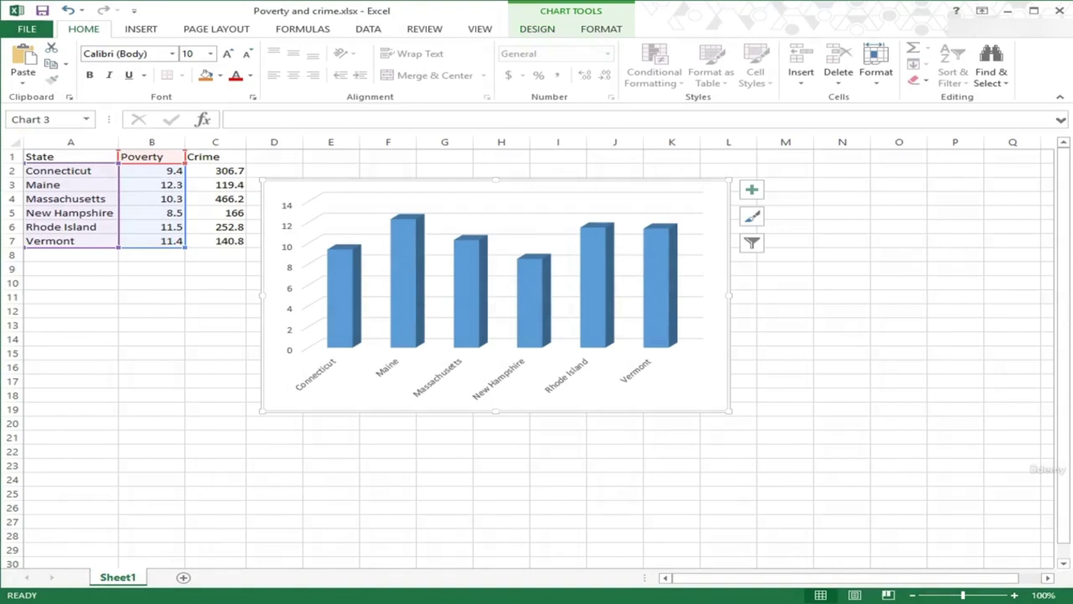
# Step: Apply chart Style 3 to the poverty column chart and deselect the chart
pyautogui.click(214, 367)
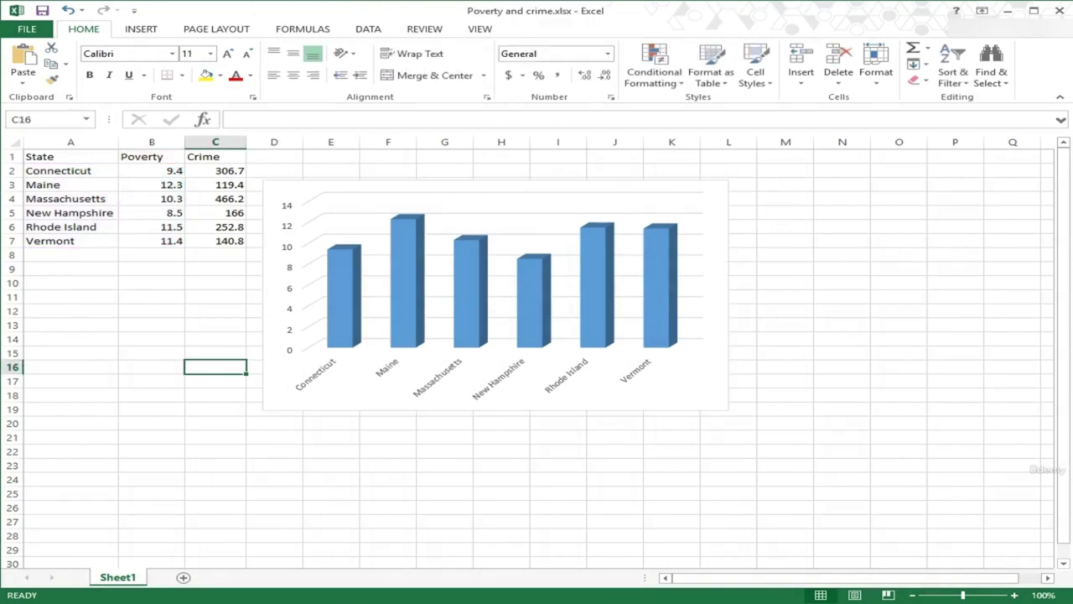
pyautogui.click(151, 324)
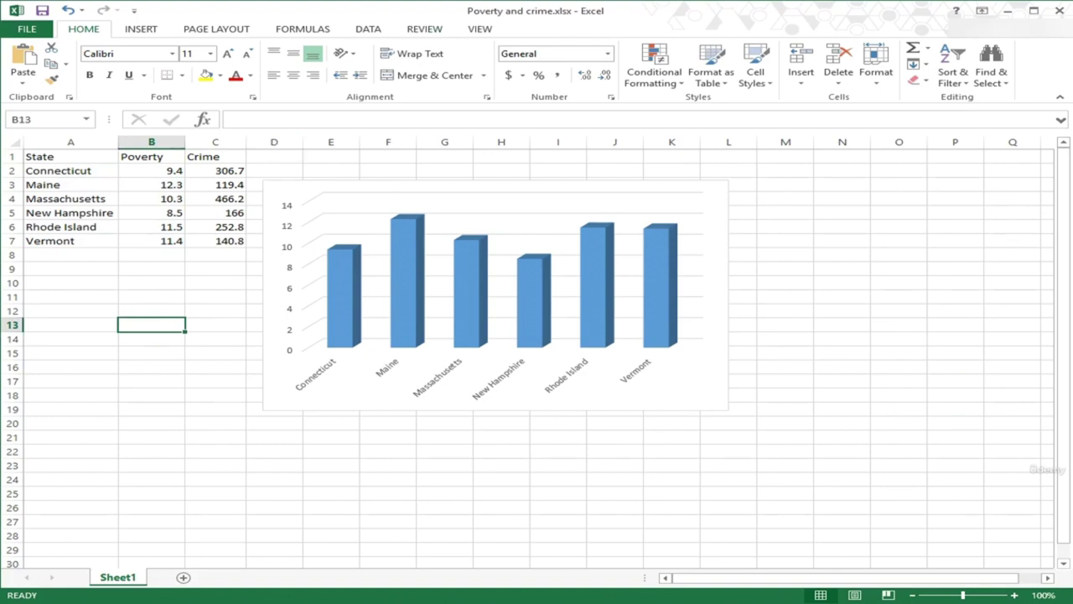
pyautogui.click(557, 234)
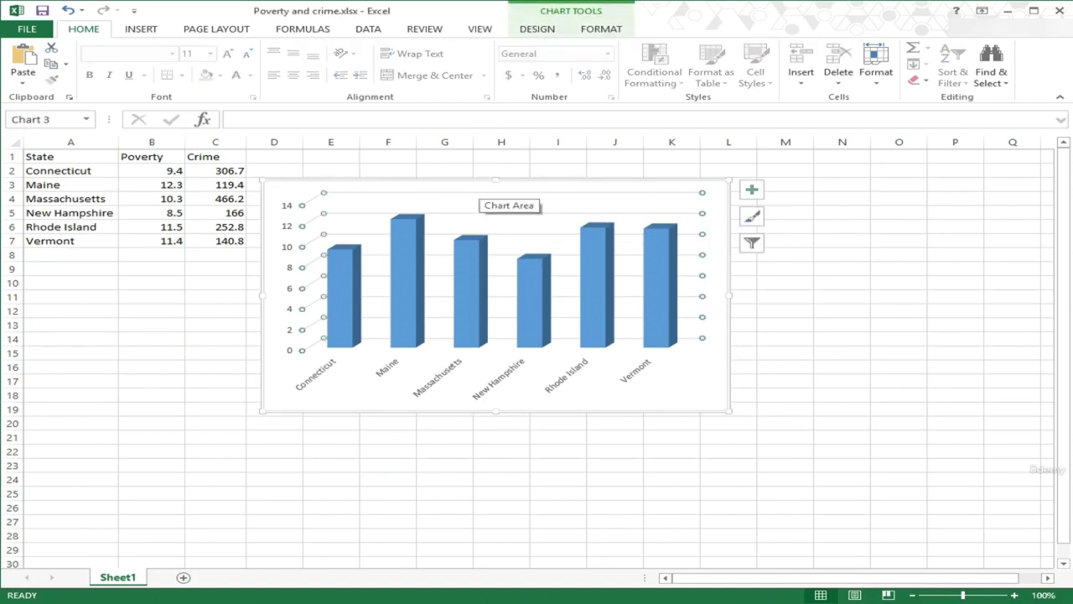
pyautogui.click(478, 188)
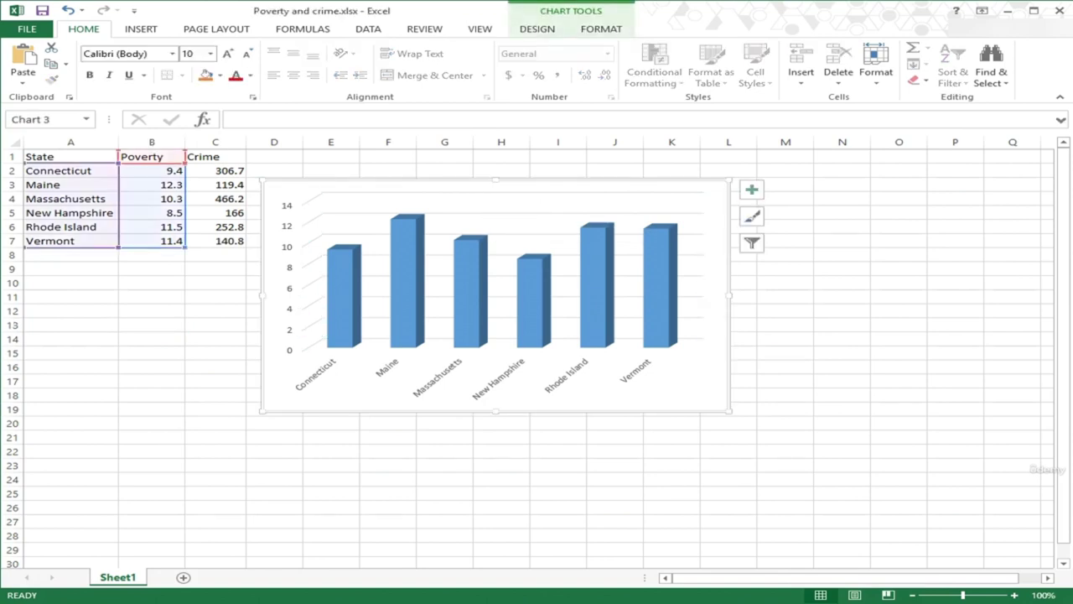
pyautogui.click(536, 29)
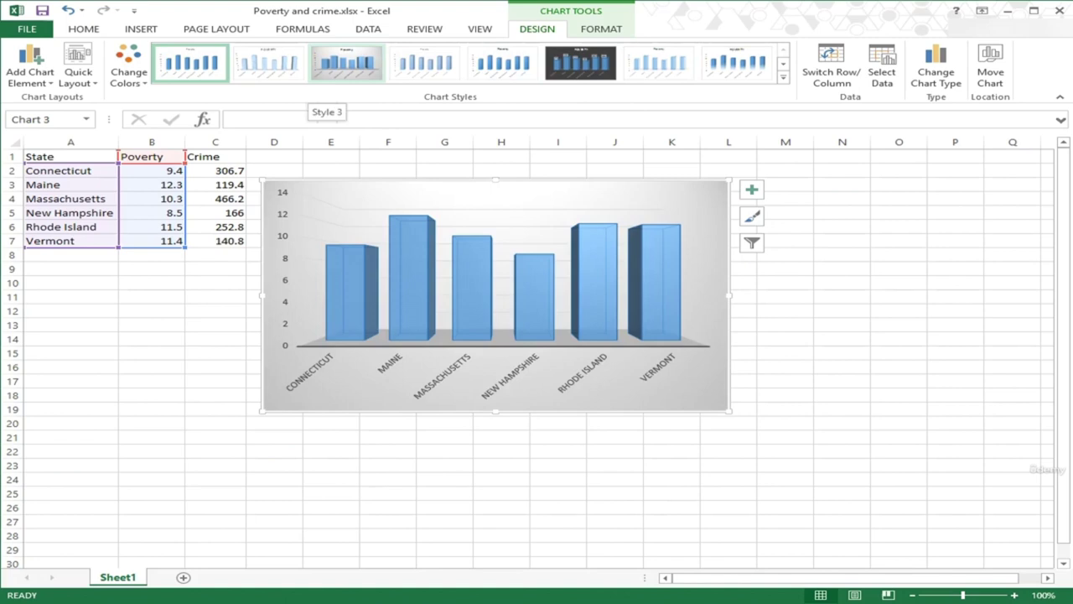
pyautogui.click(347, 63)
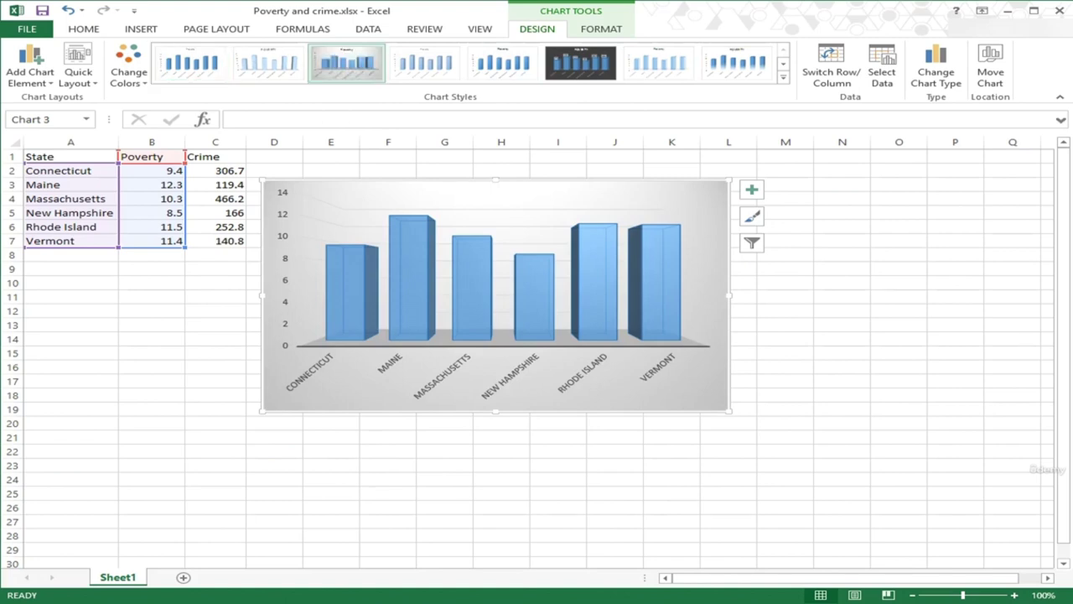
pyautogui.click(215, 297)
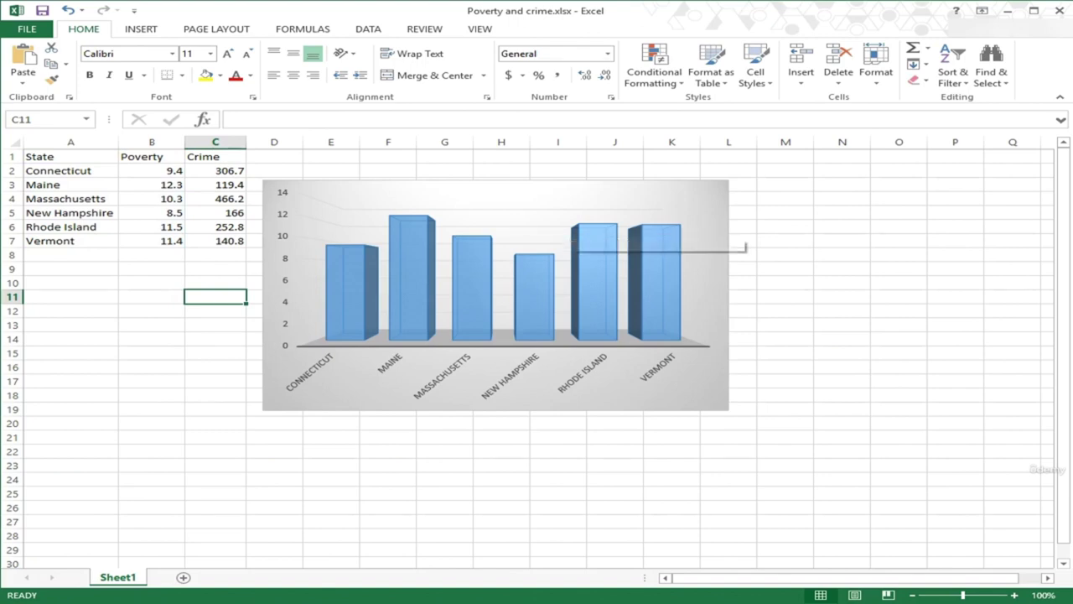
pyautogui.click(151, 409)
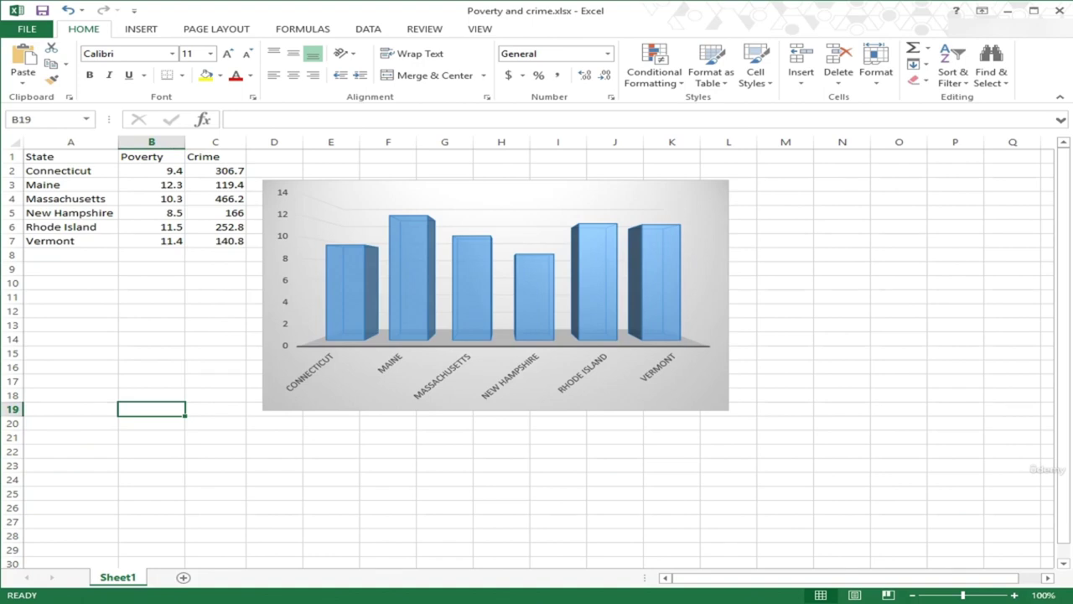
# Step: Move the poverty chart up to the first row of the sheet, spanning about columns E to M
pyautogui.click(503, 209)
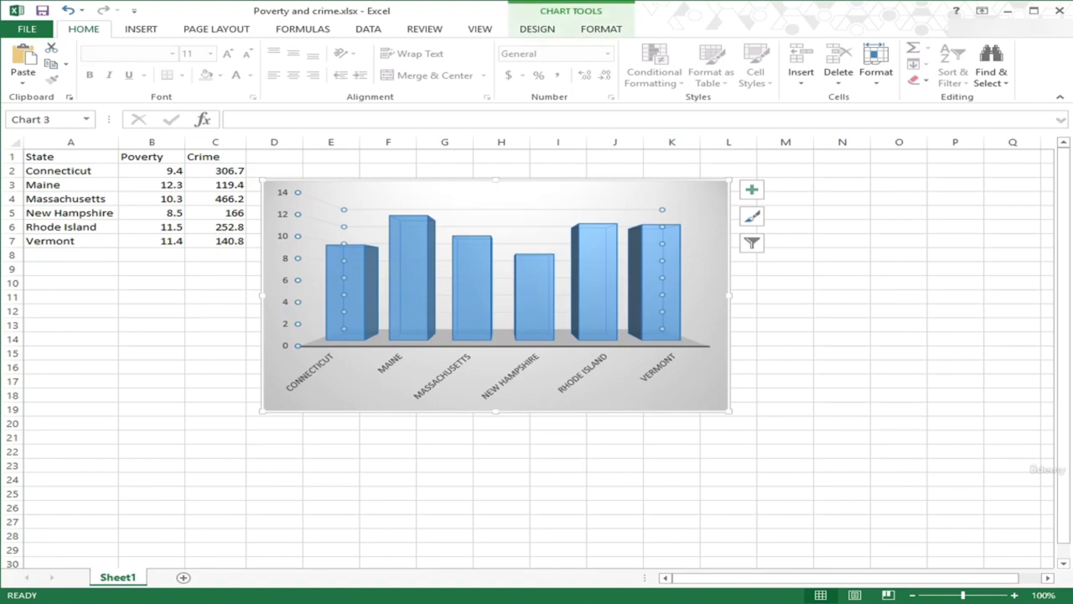
pyautogui.press('Delete')
pyautogui.moveTo(503, 209); pyautogui.dragTo(559, 179)
pyautogui.click(151, 338)
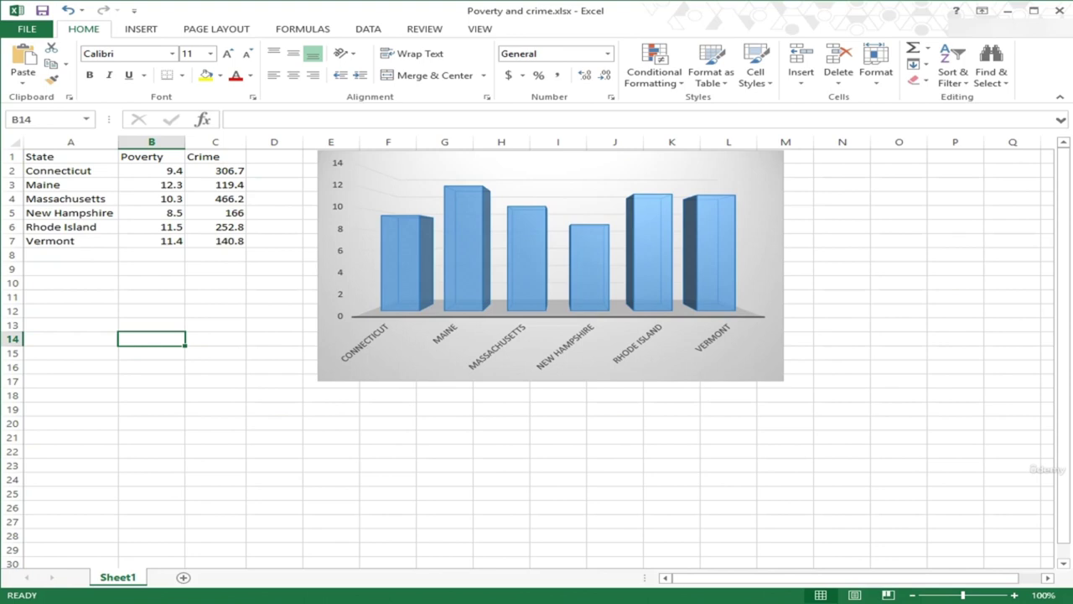
pyautogui.moveTo(70, 157); pyautogui.dragTo(151, 240)
pyautogui.click(70, 185)
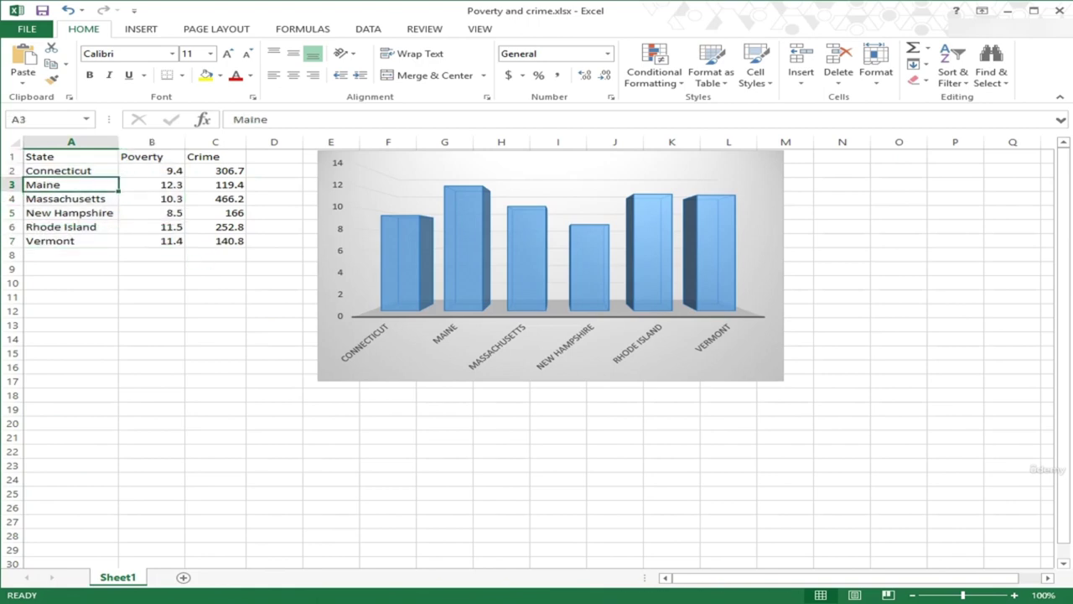
pyautogui.click(215, 185)
pyautogui.moveTo(71, 156); pyautogui.dragTo(71, 241)
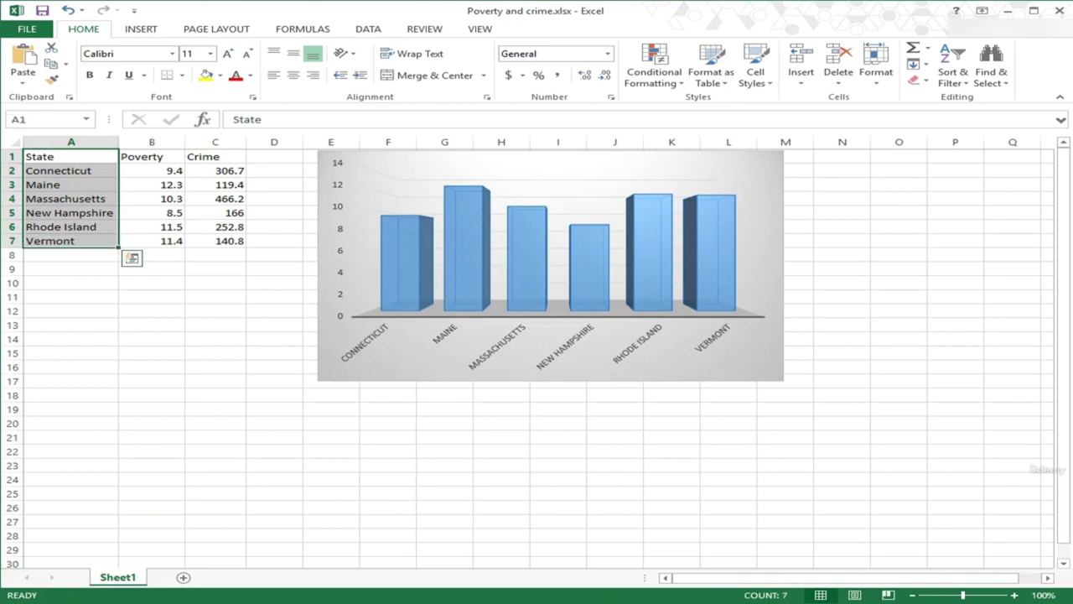
pyautogui.moveTo(215, 156); pyautogui.dragTo(215, 240)
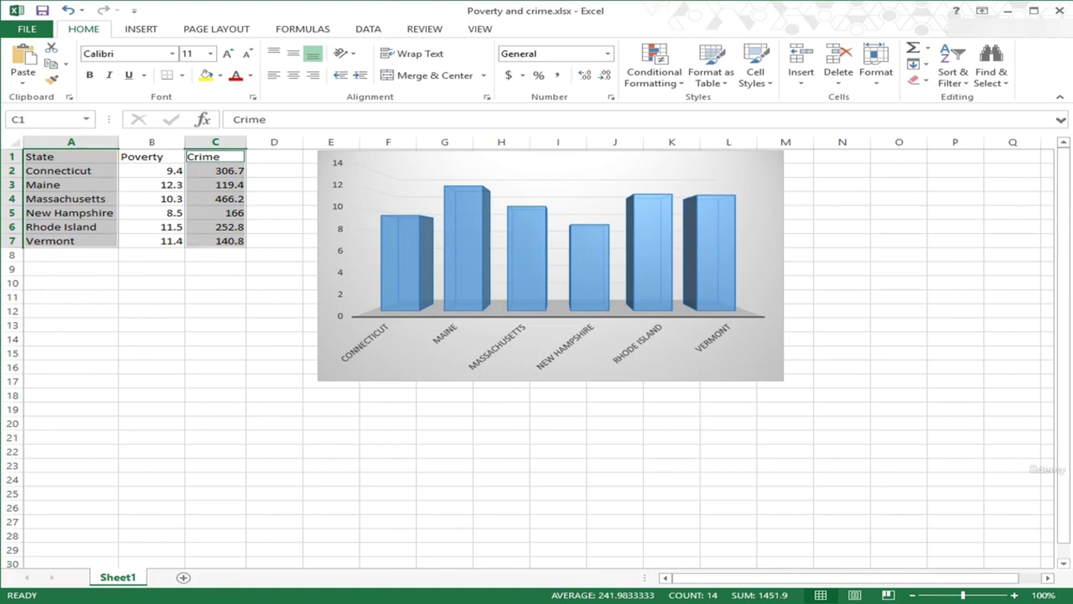
pyautogui.click(71, 297)
# Step: Copy the State column A1:A7 to the cells starting at A10
pyautogui.moveTo(71, 156); pyautogui.dragTo(71, 241)
pyautogui.hotkey('ctrl', 'c')
pyautogui.click(71, 240)
pyautogui.click(70, 283)
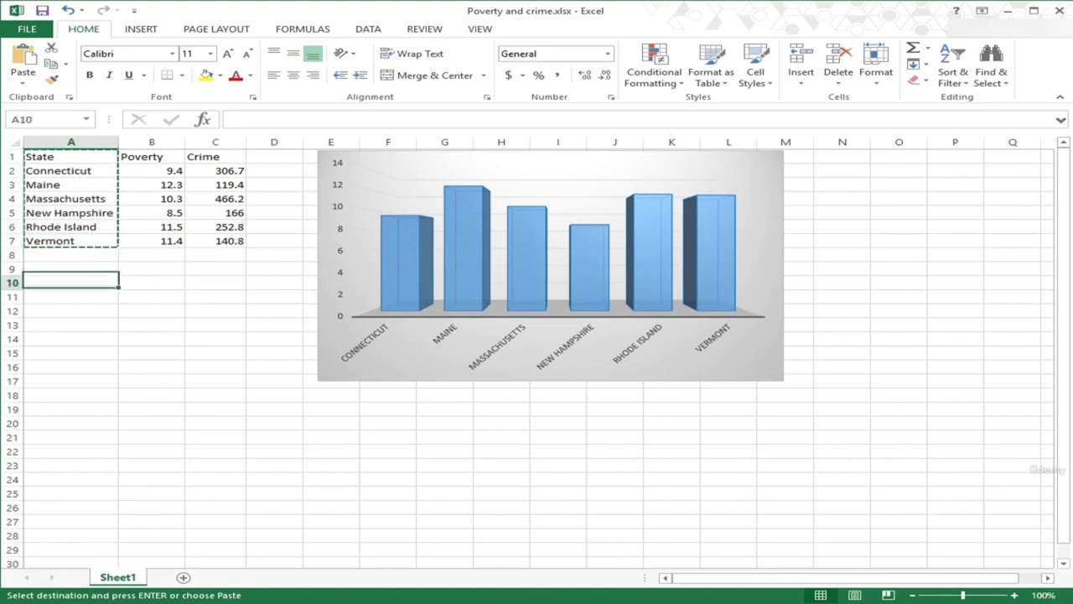
pyautogui.hotkey('ctrl', 'v')
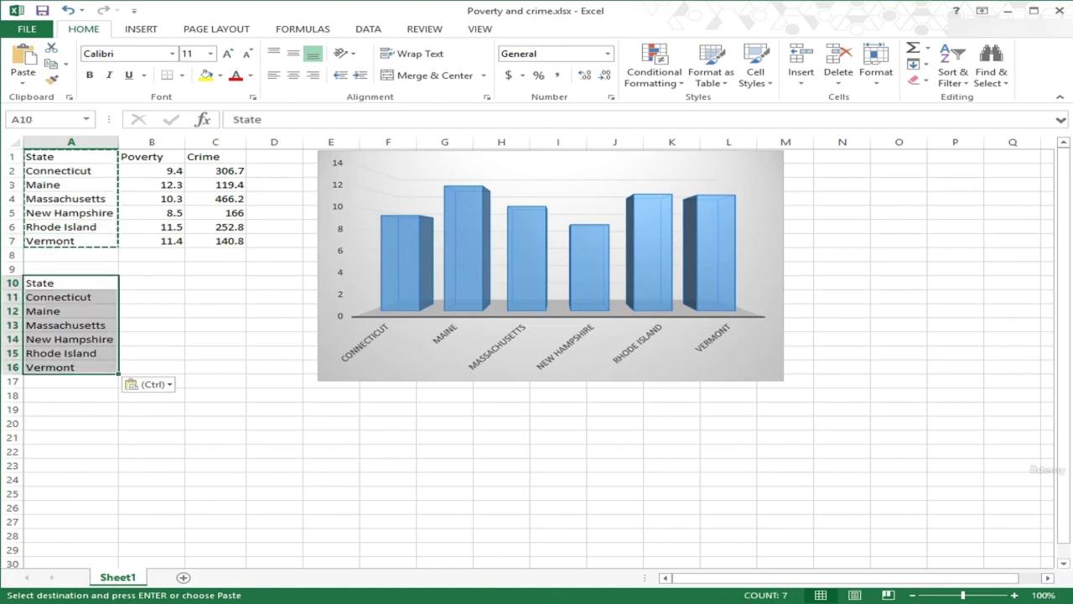
# Step: Copy the Crime column C1:C7 to the cells starting at B10
pyautogui.moveTo(216, 156); pyautogui.dragTo(215, 241)
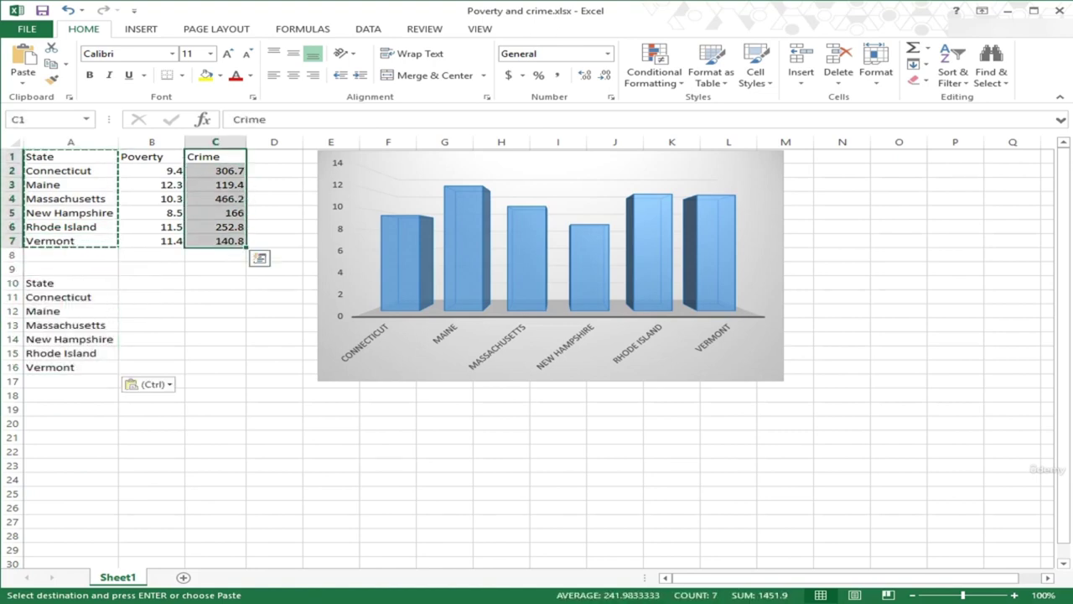
pyautogui.hotkey('ctrl', 'c')
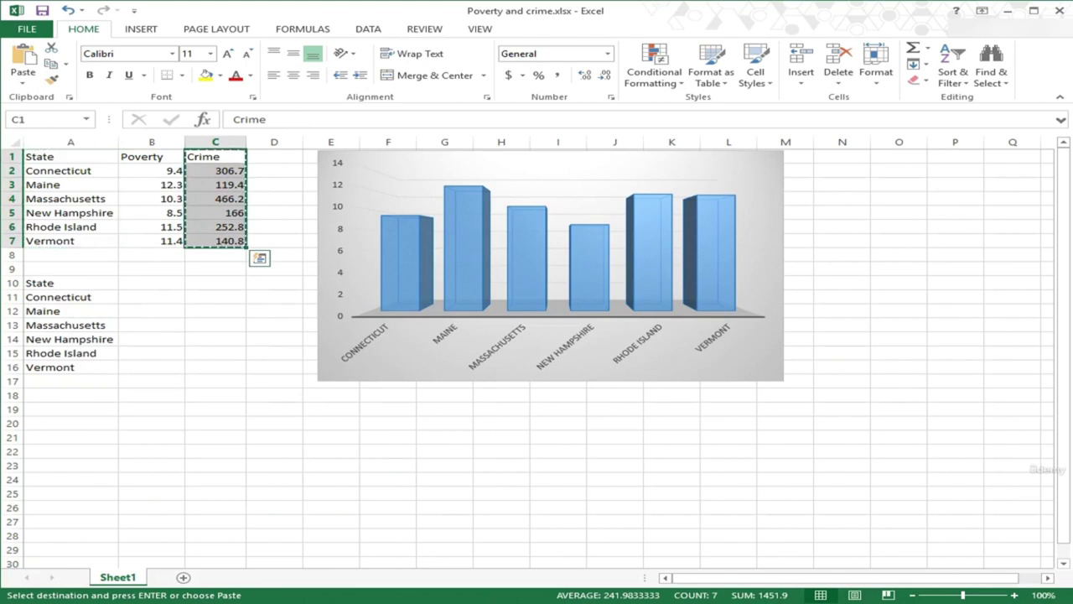
pyautogui.click(151, 282)
pyautogui.hotkey('ctrl', 'v')
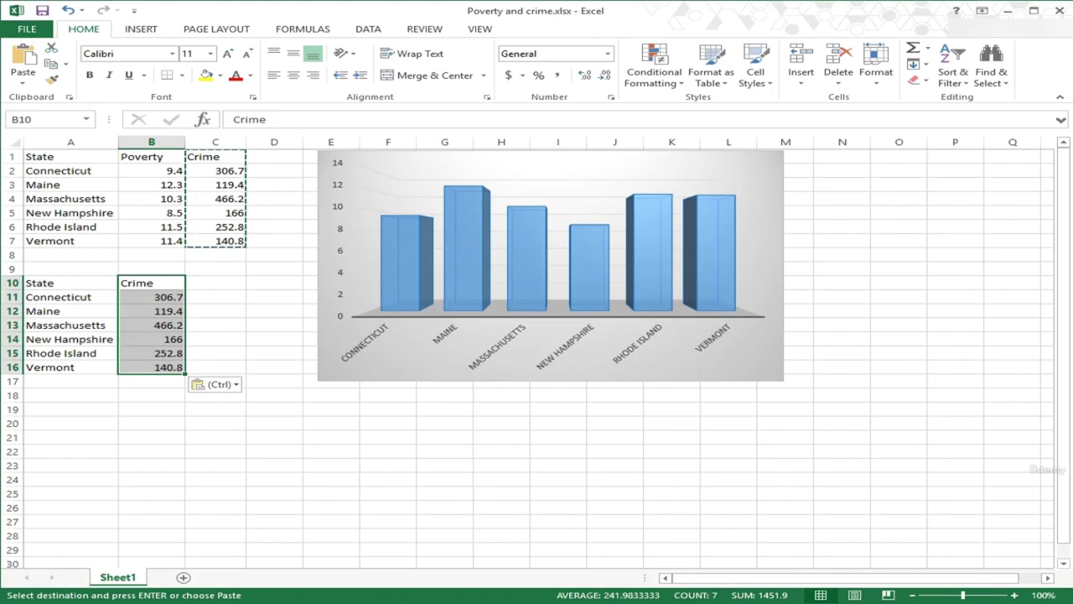
# Step: Insert a 3-D clustered column chart of crime by state from the data in A10:B16
pyautogui.moveTo(70, 282); pyautogui.dragTo(151, 366)
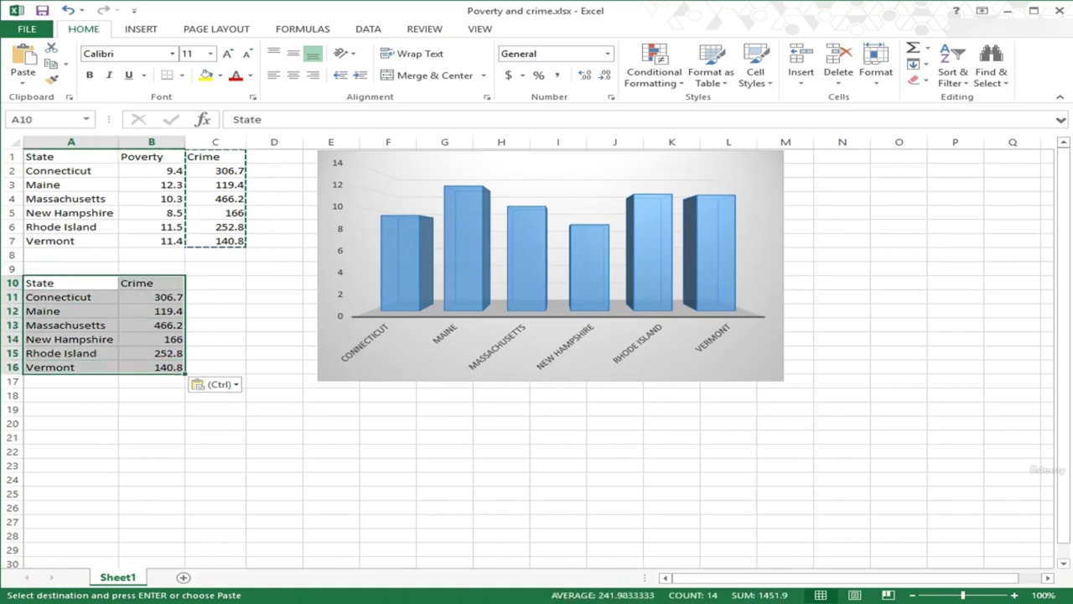
pyautogui.click(141, 28)
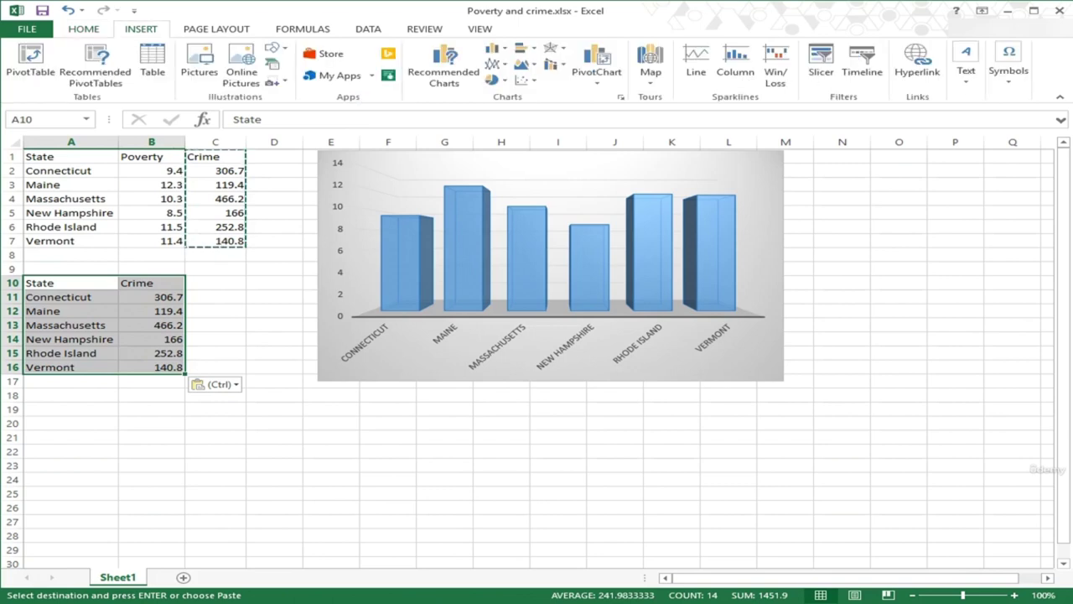
pyautogui.click(496, 48)
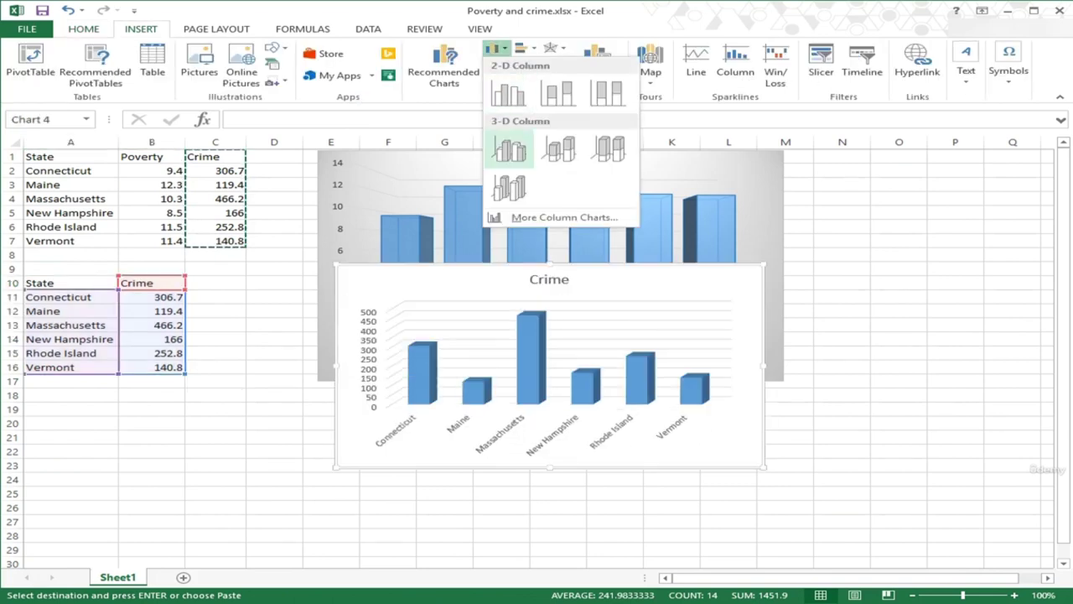
pyautogui.press('Return')
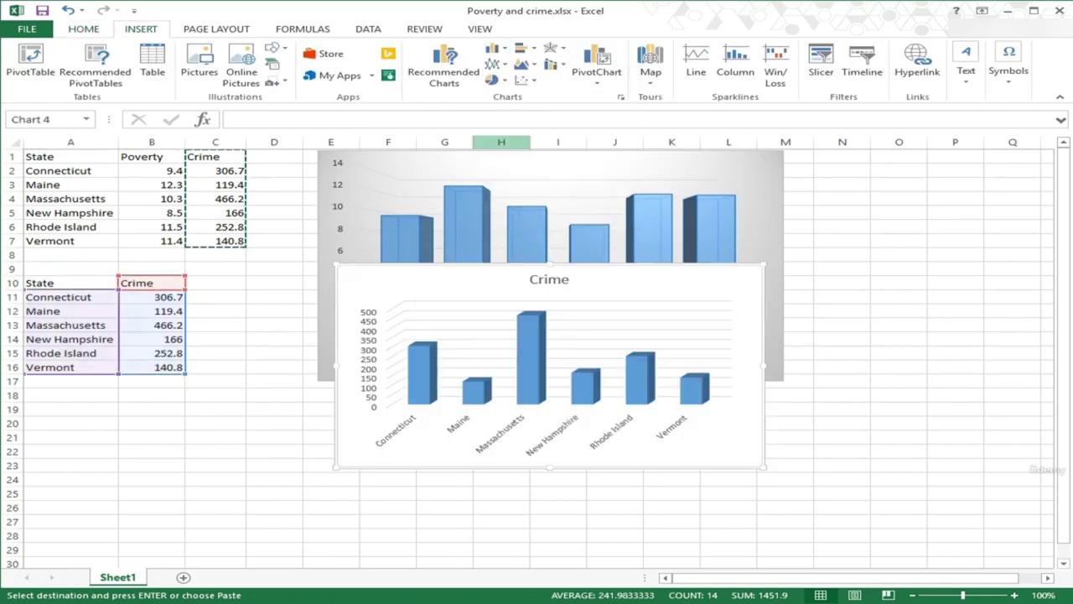
# Step: Apply chart Style 3 to the crime chart and delete its Crime title
pyautogui.click(347, 63)
pyautogui.click(549, 284)
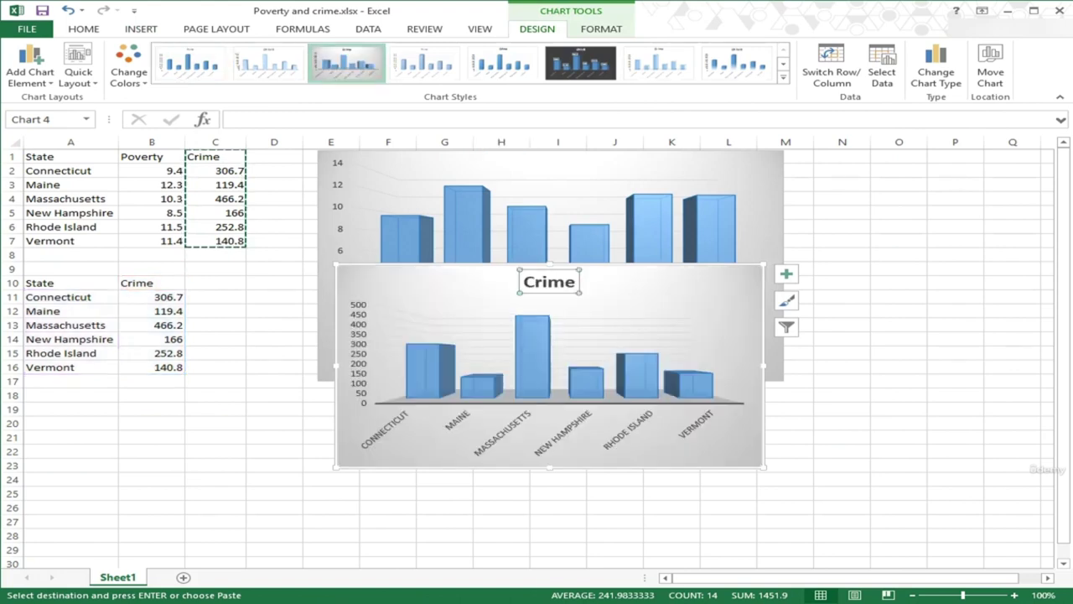
pyautogui.press('Delete')
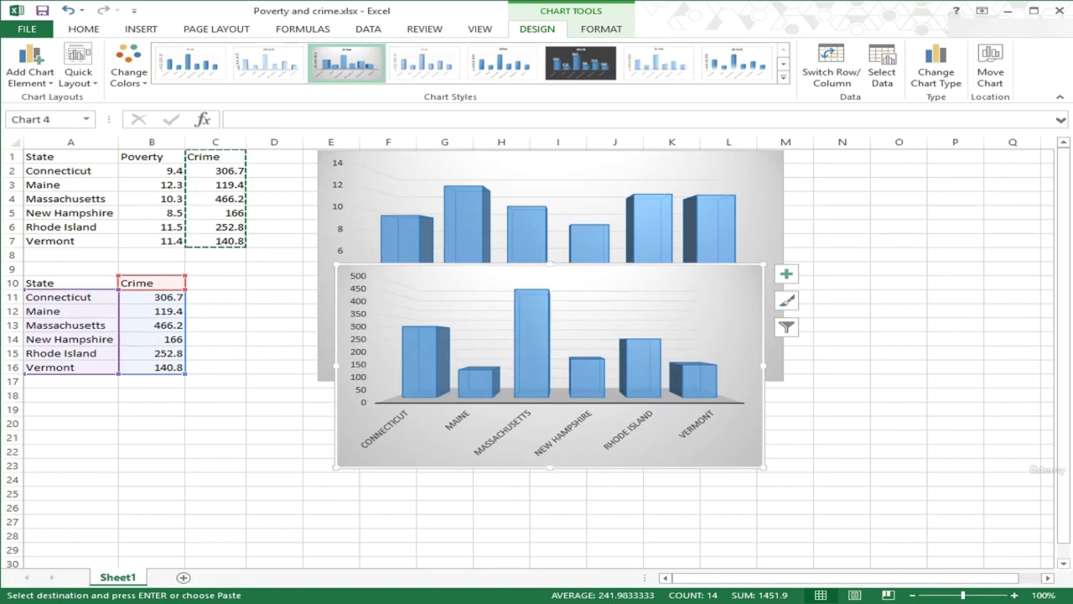
# Step: Shrink the poverty chart to the crime chart's size and place the crime chart directly below it
pyautogui.moveTo(550, 284); pyautogui.dragTo(356, 351)
pyautogui.click(551, 176)
pyautogui.click(336, 415)
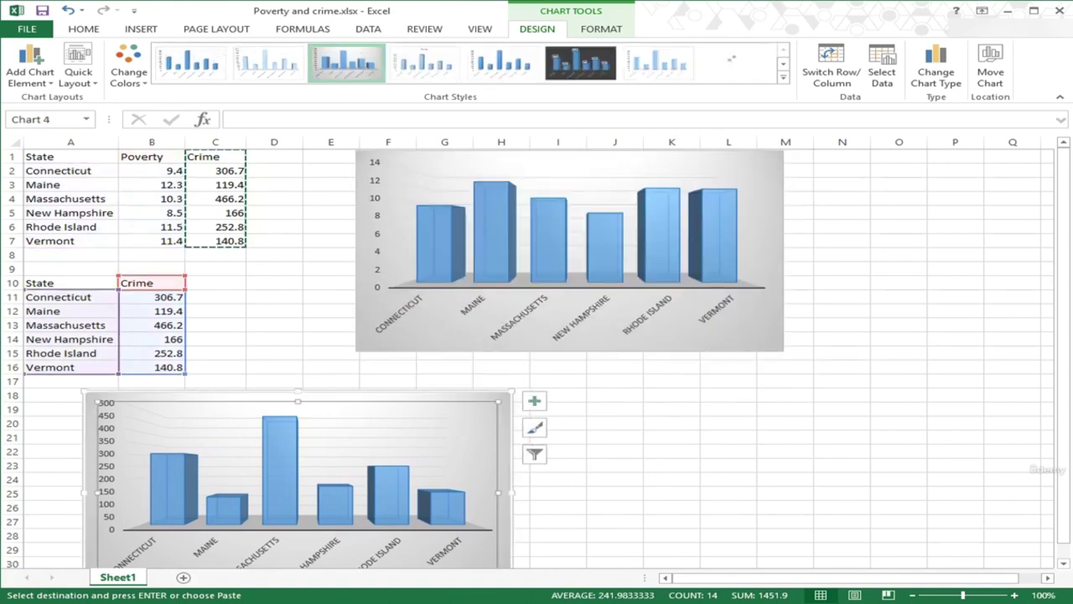
pyautogui.moveTo(298, 399); pyautogui.dragTo(570, 367)
pyautogui.click(215, 423)
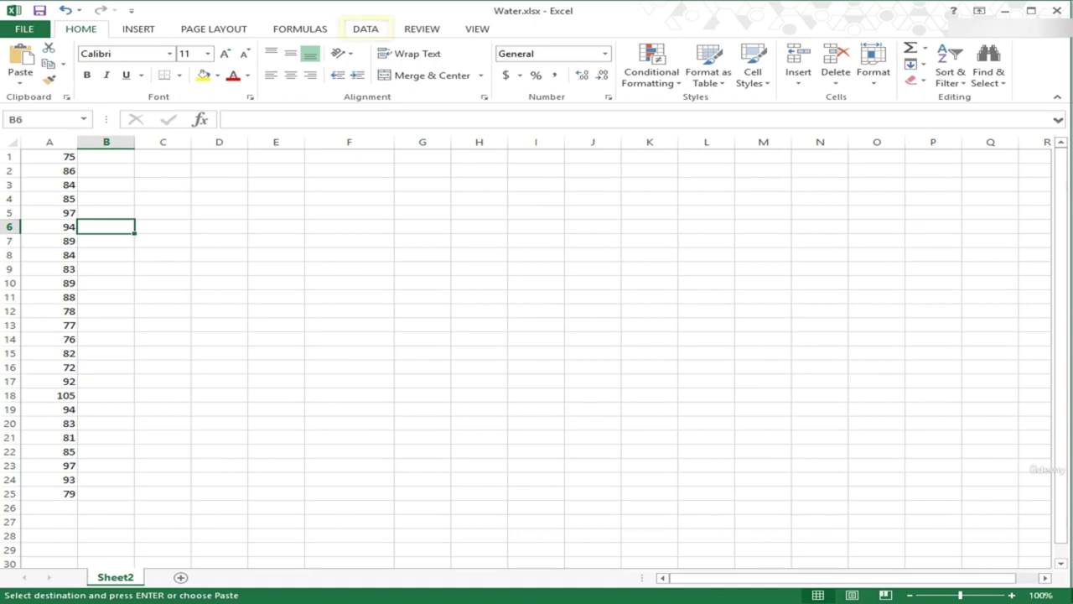
# Step: Start the Histogram tool from the Data Analysis tools for the Sheet2 data
pyautogui.hotkey('alt', 'a')
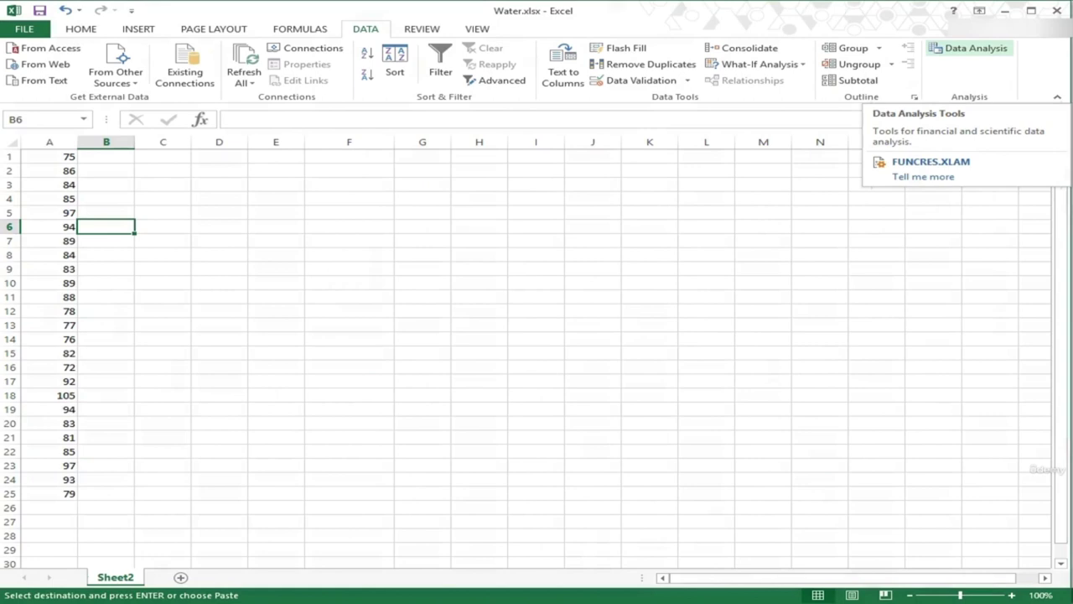
pyautogui.click(163, 282)
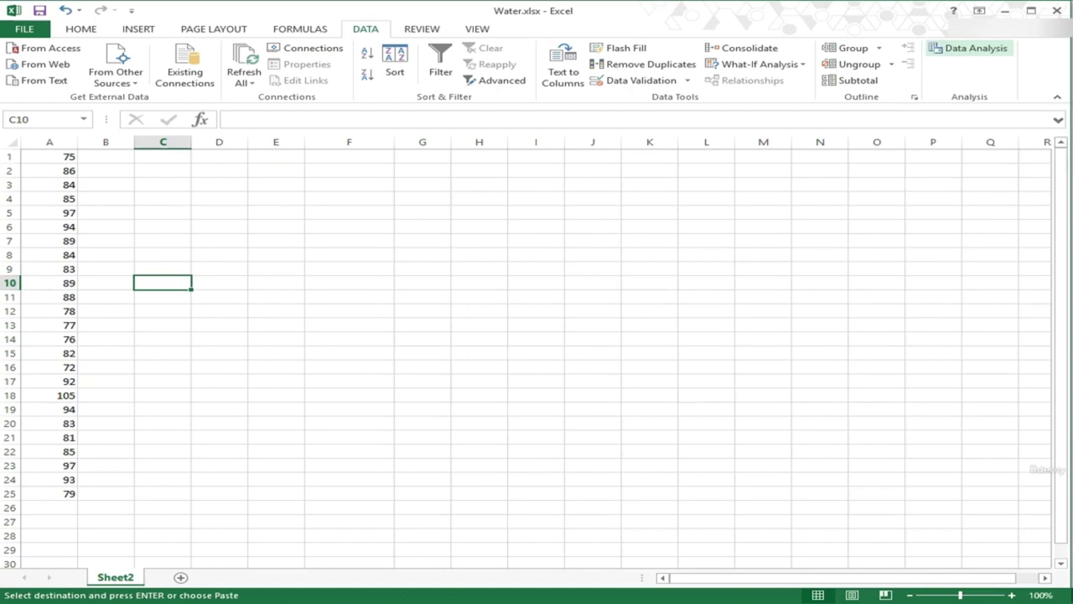
pyautogui.click(971, 48)
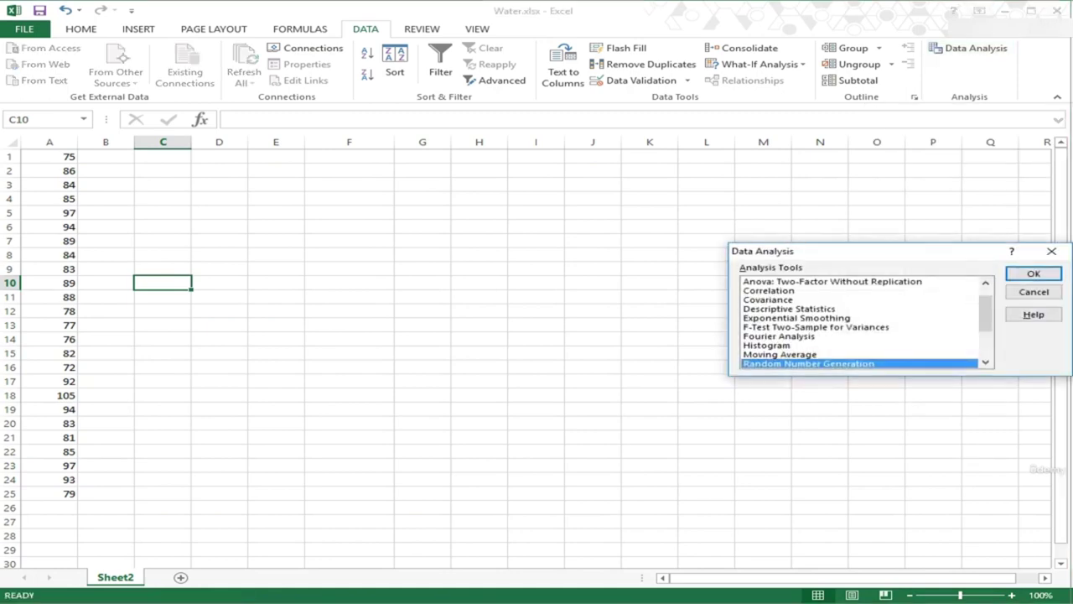
pyautogui.moveTo(839, 251); pyautogui.dragTo(291, 180)
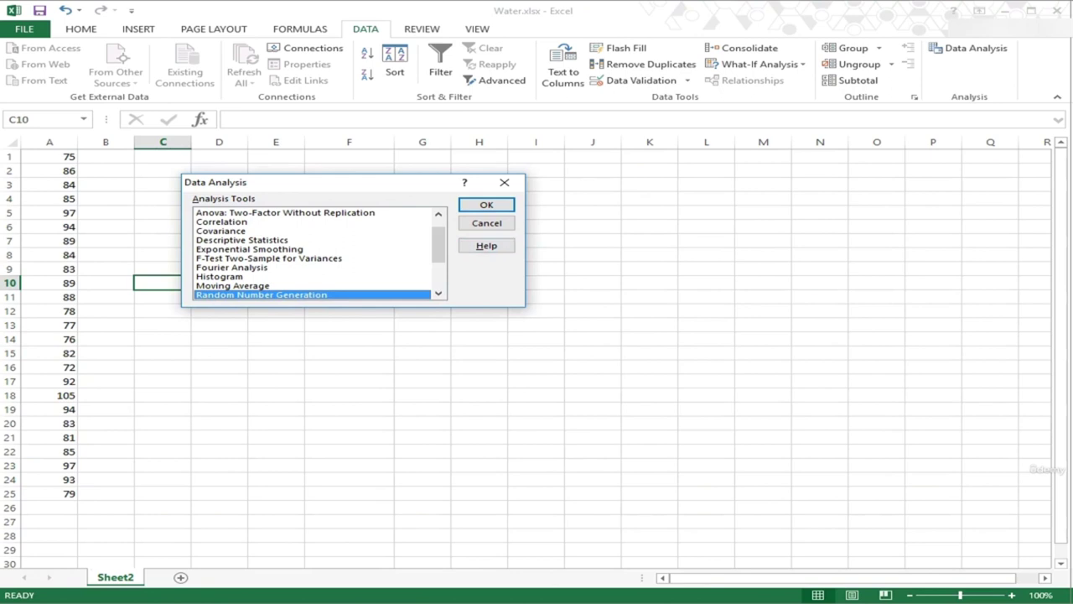
pyautogui.click(219, 276)
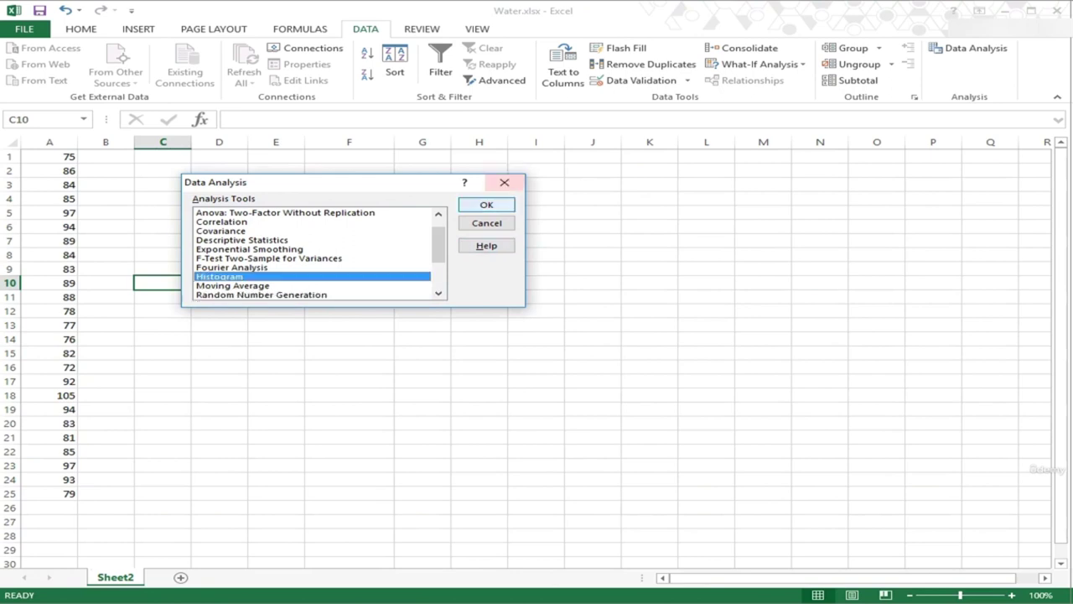
pyautogui.click(486, 205)
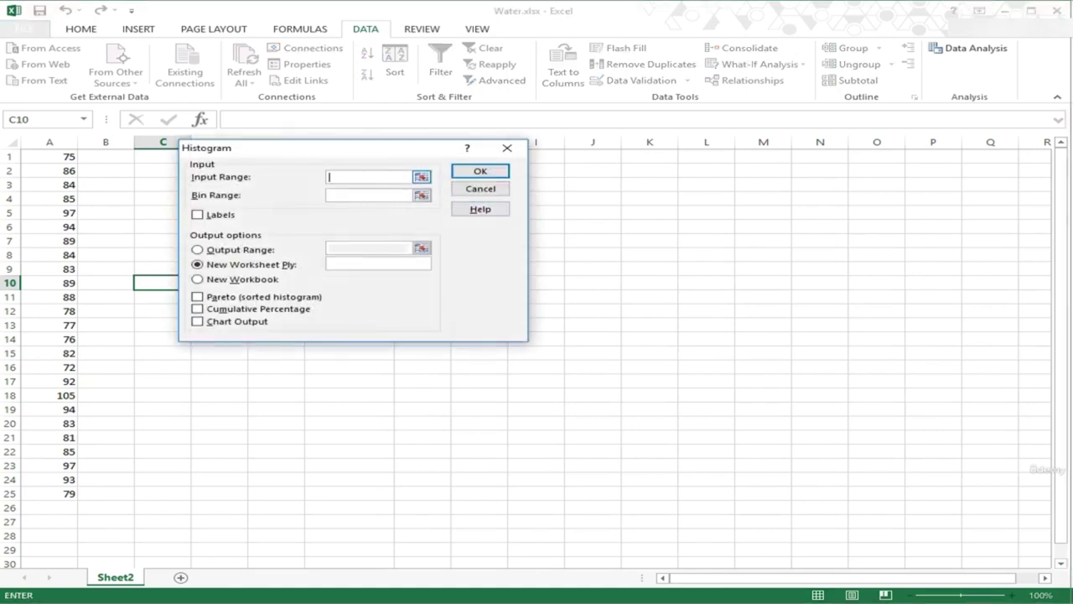
# Step: Generate a histogram of A1:A25 with chart output on a new worksheet named Histogram
pyautogui.moveTo(327, 147); pyautogui.dragTo(350, 187)
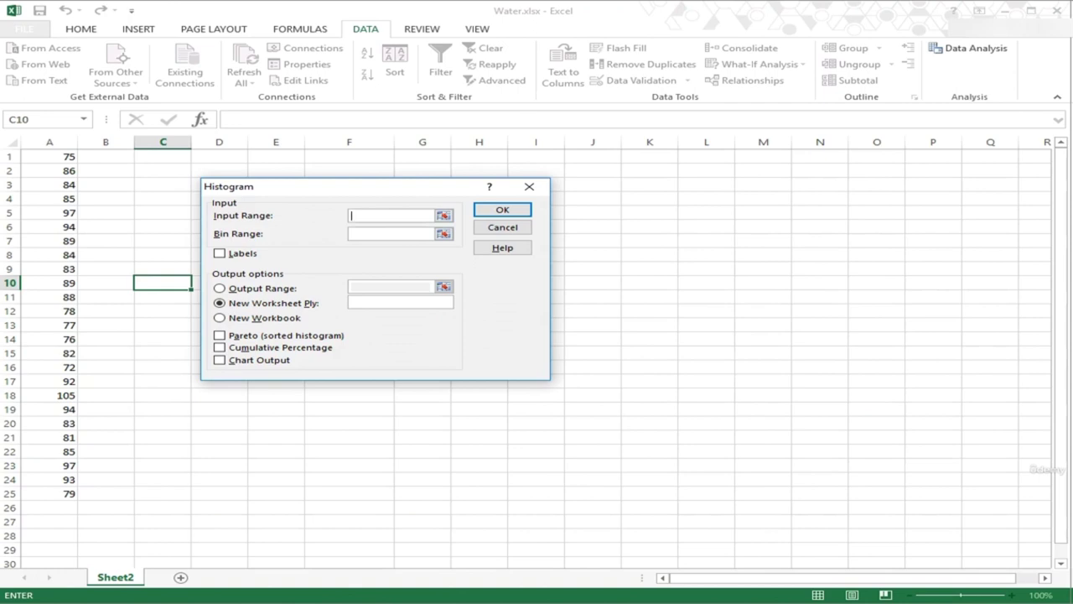
pyautogui.click(48, 157)
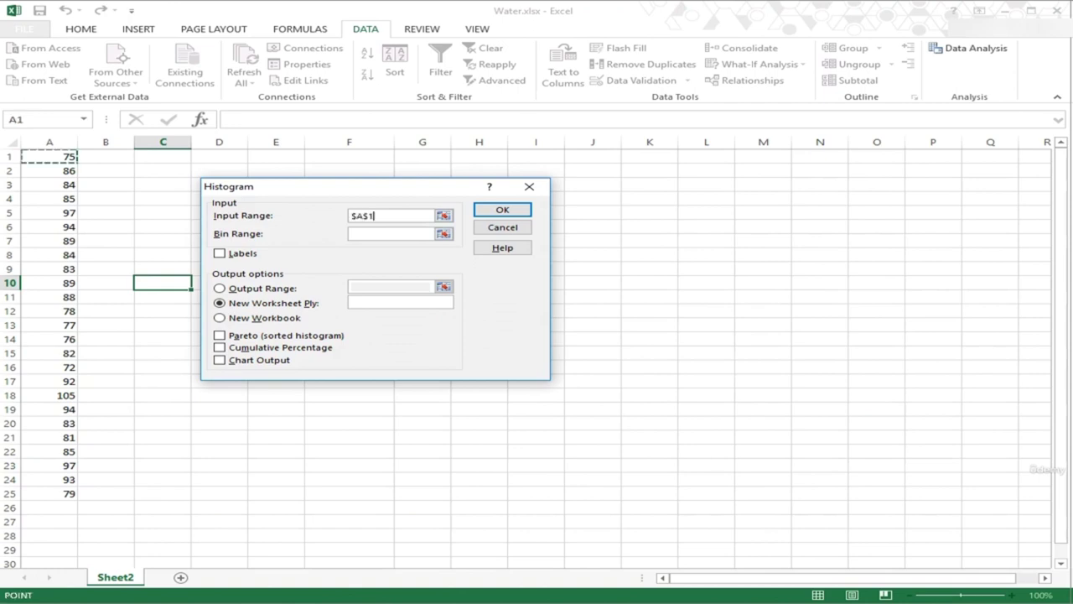
pyautogui.moveTo(49, 156); pyautogui.dragTo(72, 498)
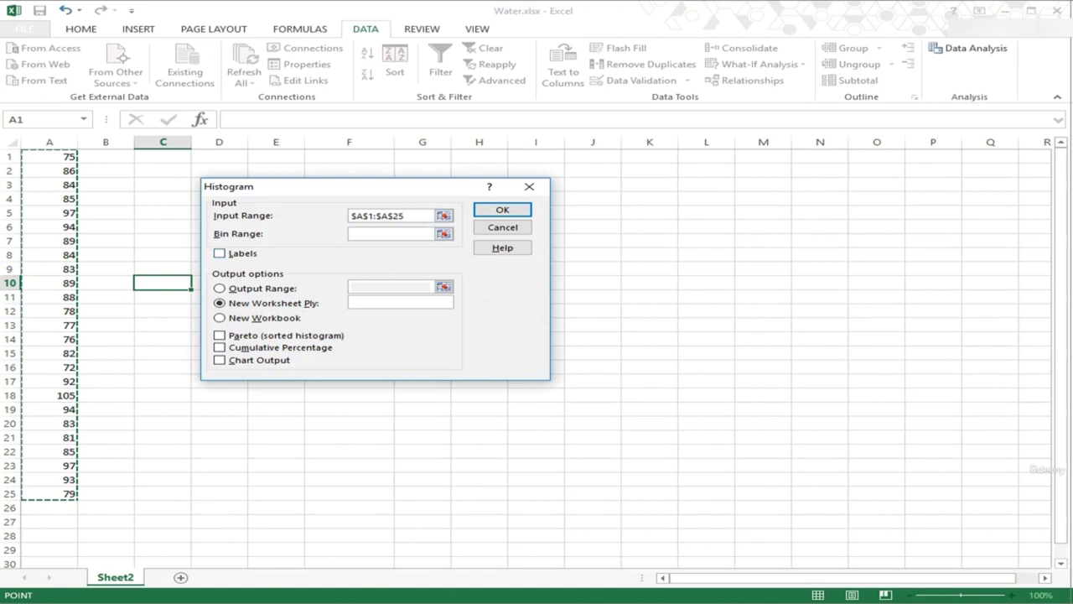
pyautogui.click(405, 215)
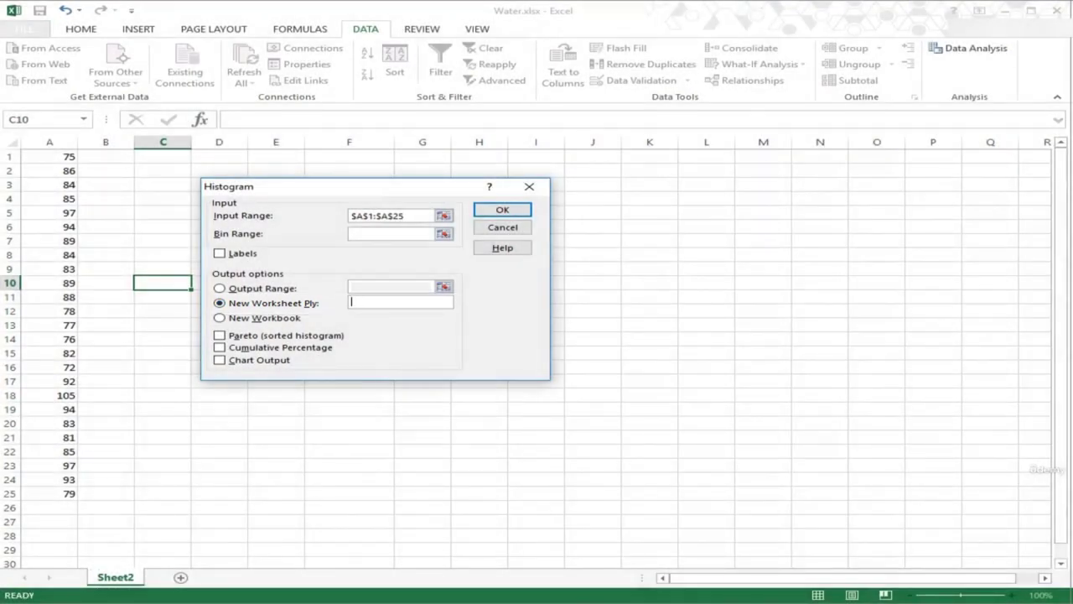
pyautogui.write('His')
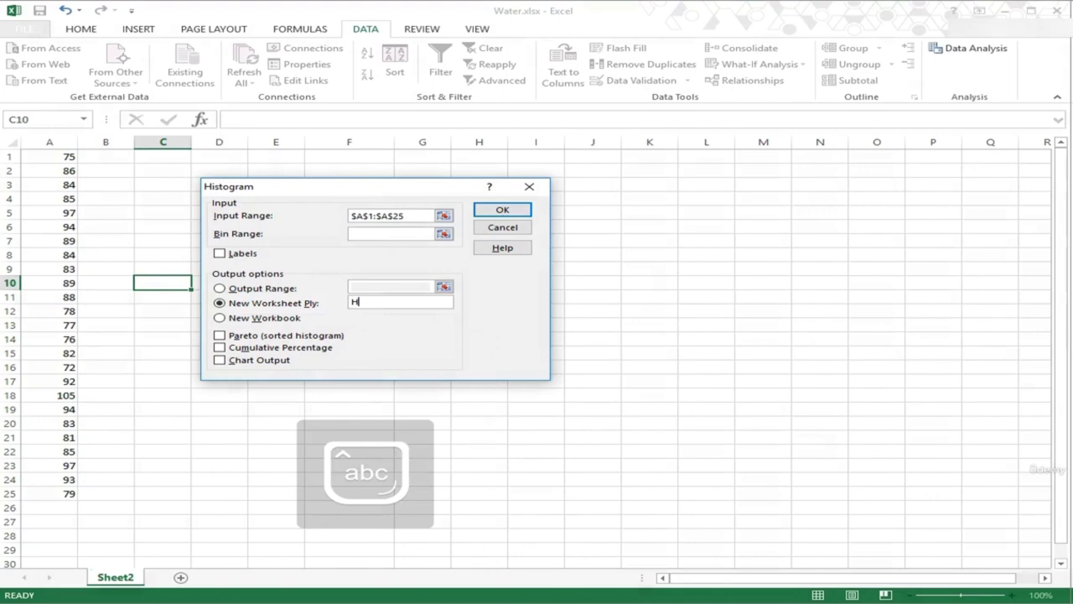
pyautogui.write('togram')
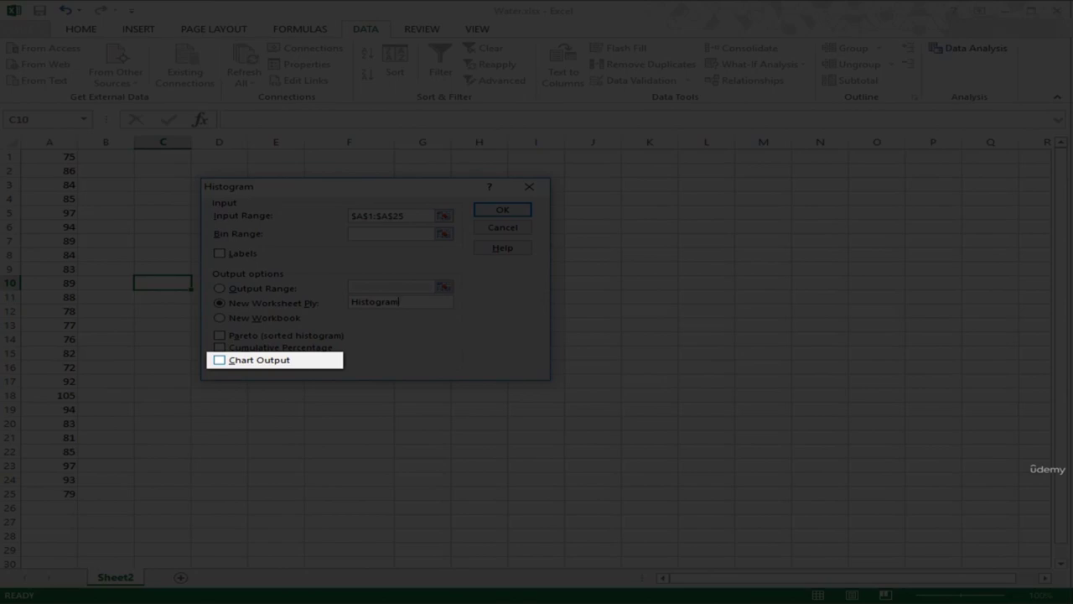
pyautogui.click(231, 361)
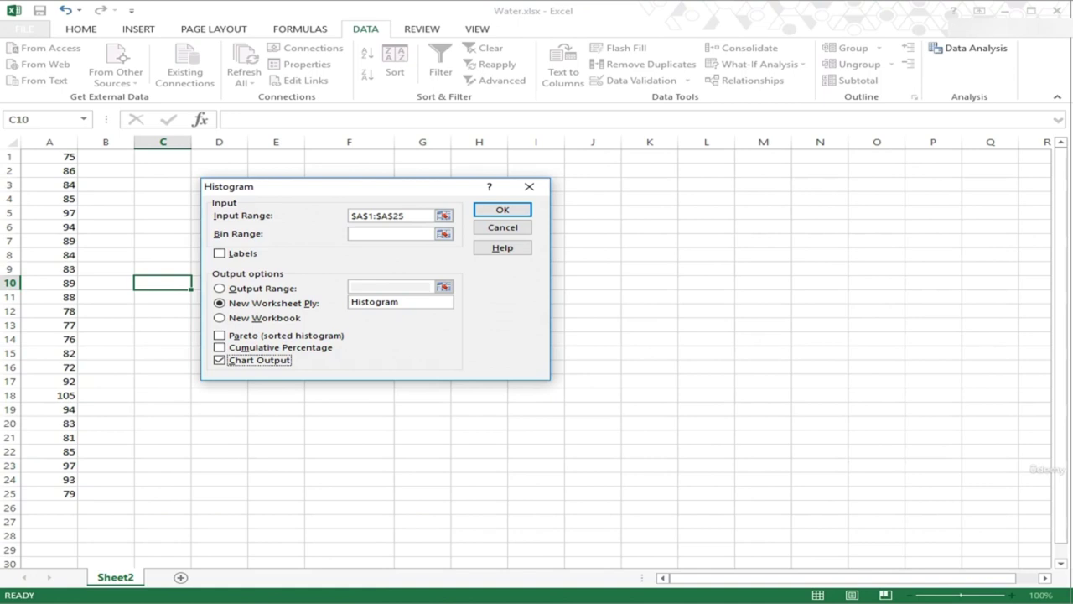
pyautogui.click(502, 210)
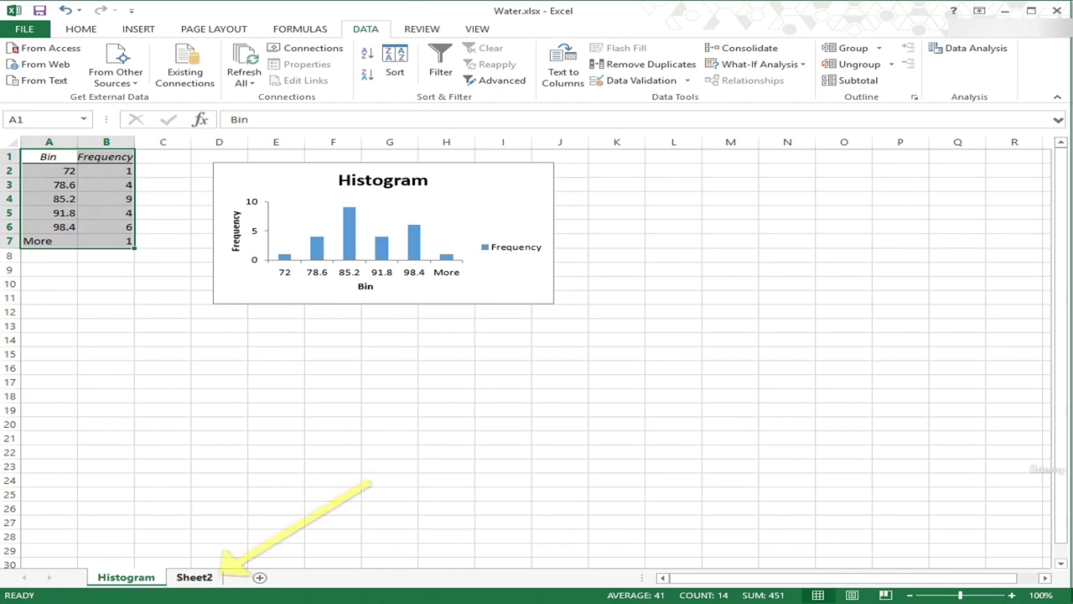
# Step: Enlarge the chart on the Histogram sheet so its lower-right corner reaches about cell K14
pyautogui.click(194, 577)
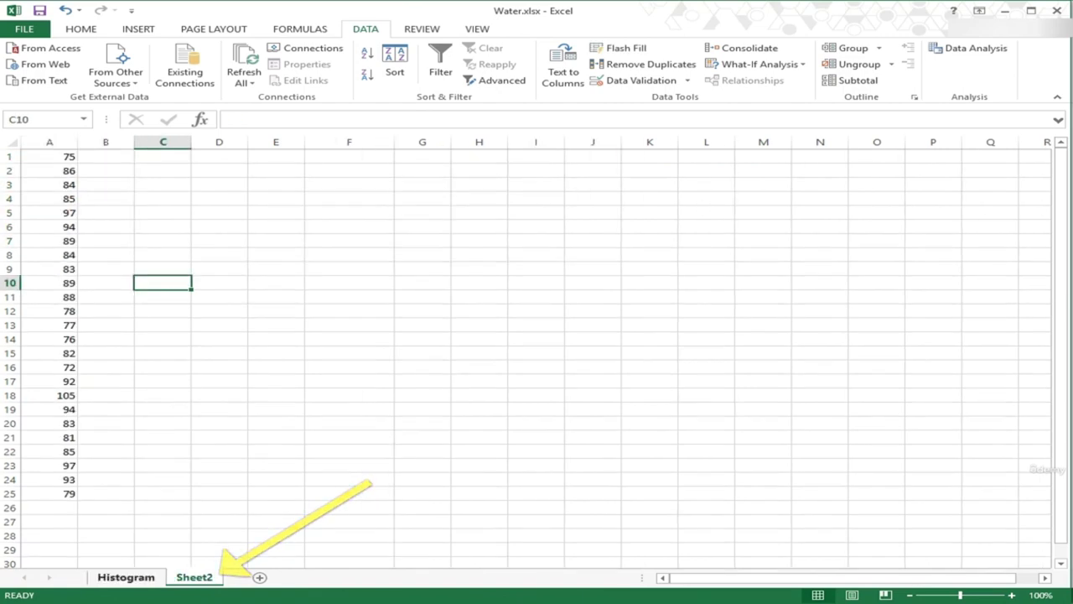
pyautogui.click(126, 577)
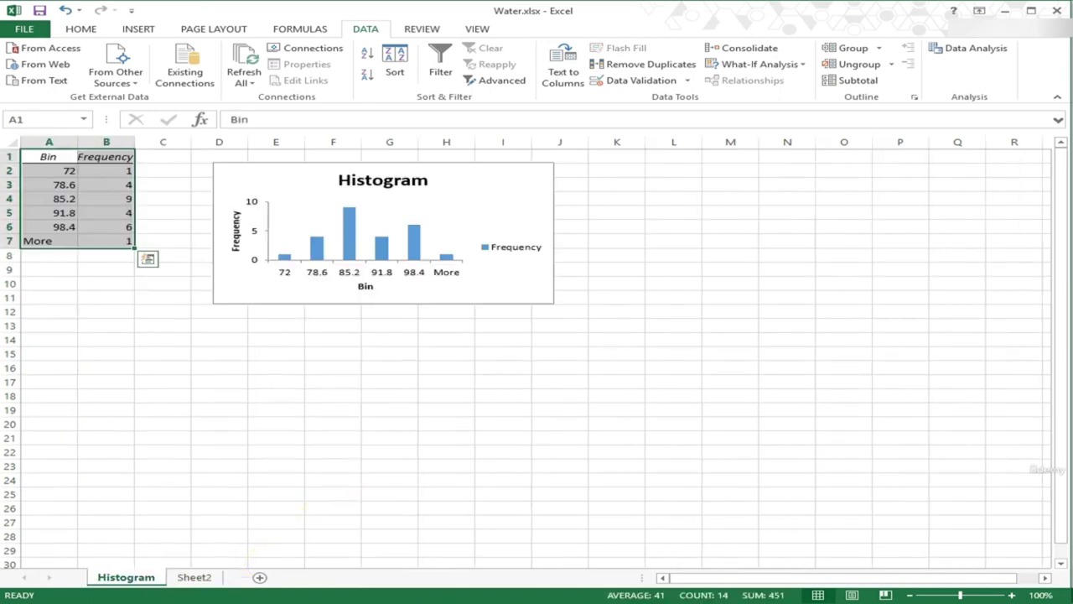
pyautogui.click(219, 368)
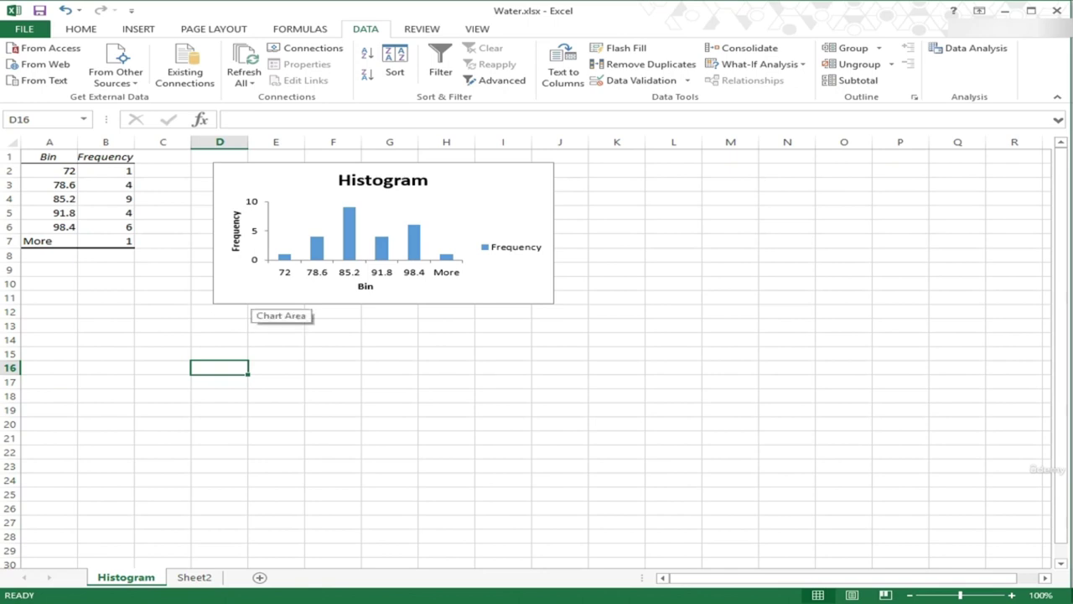
pyautogui.click(250, 298)
pyautogui.moveTo(555, 304); pyautogui.dragTo(590, 331)
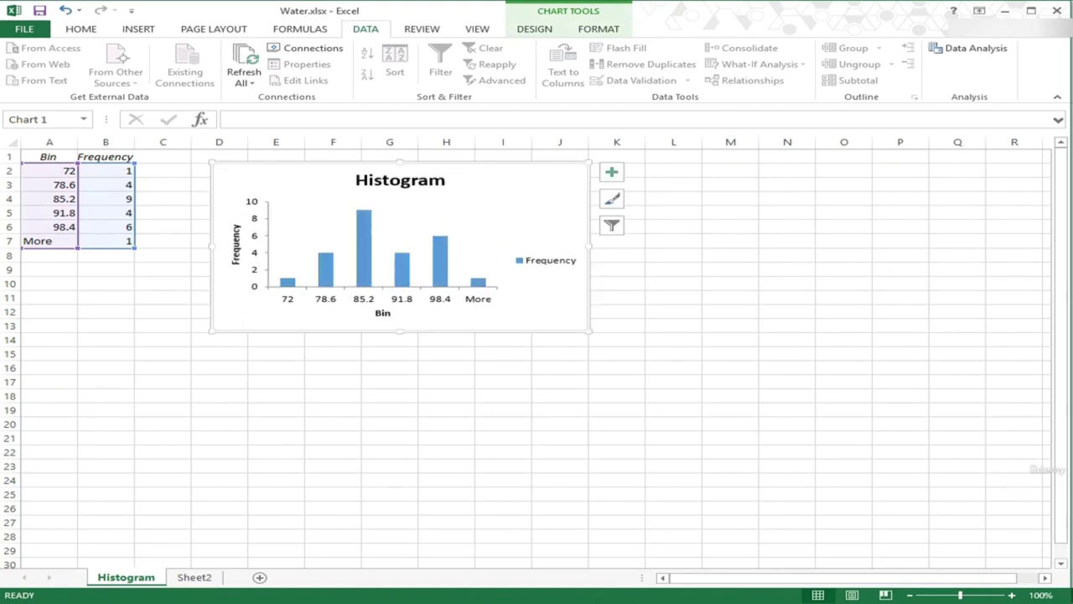
pyautogui.moveTo(591, 331); pyautogui.dragTo(604, 344)
# Step: Delete the Histogram title and the Frequency legend from the chart
pyautogui.click(407, 180)
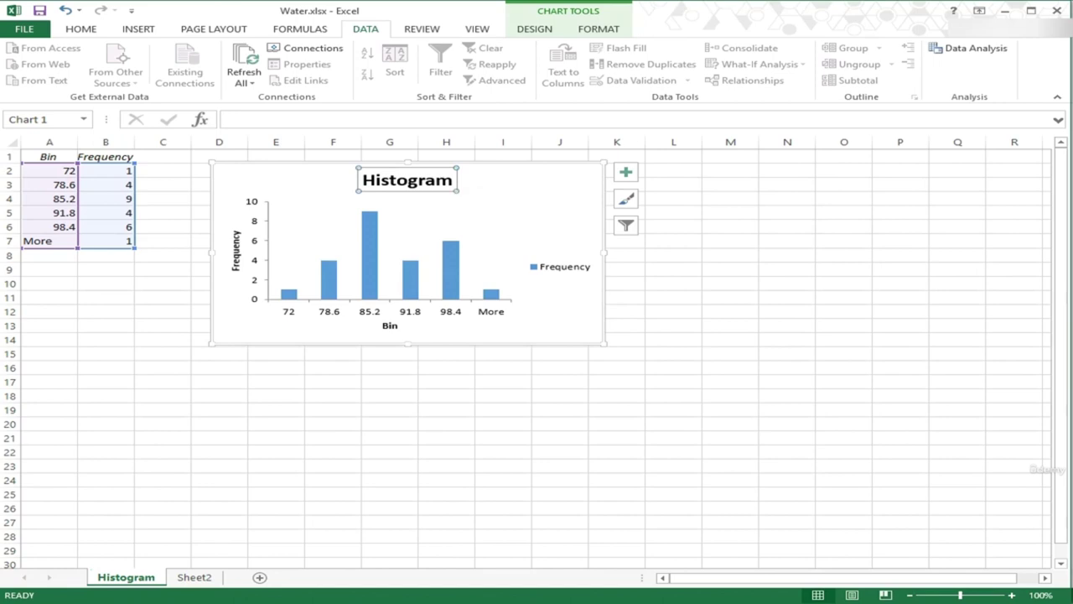
pyautogui.press('Delete')
pyautogui.click(560, 253)
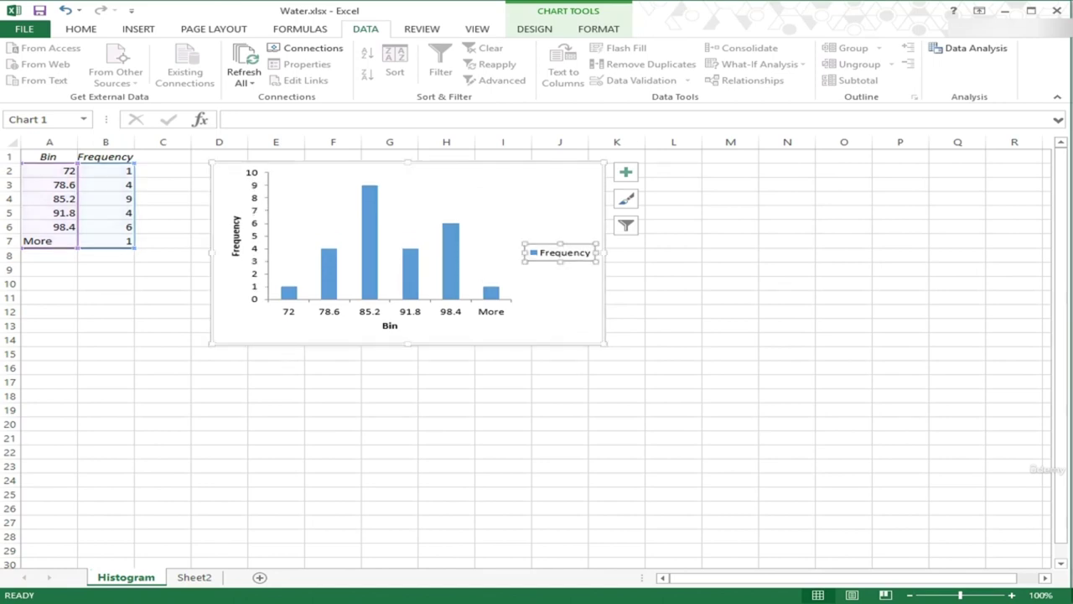
pyautogui.press('Delete')
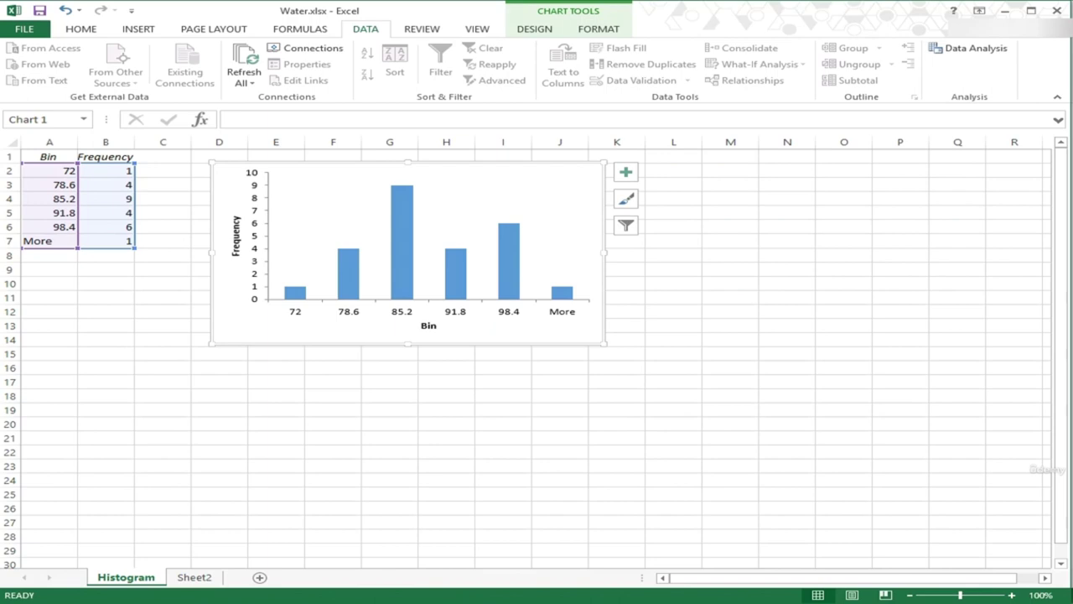
pyautogui.click(276, 409)
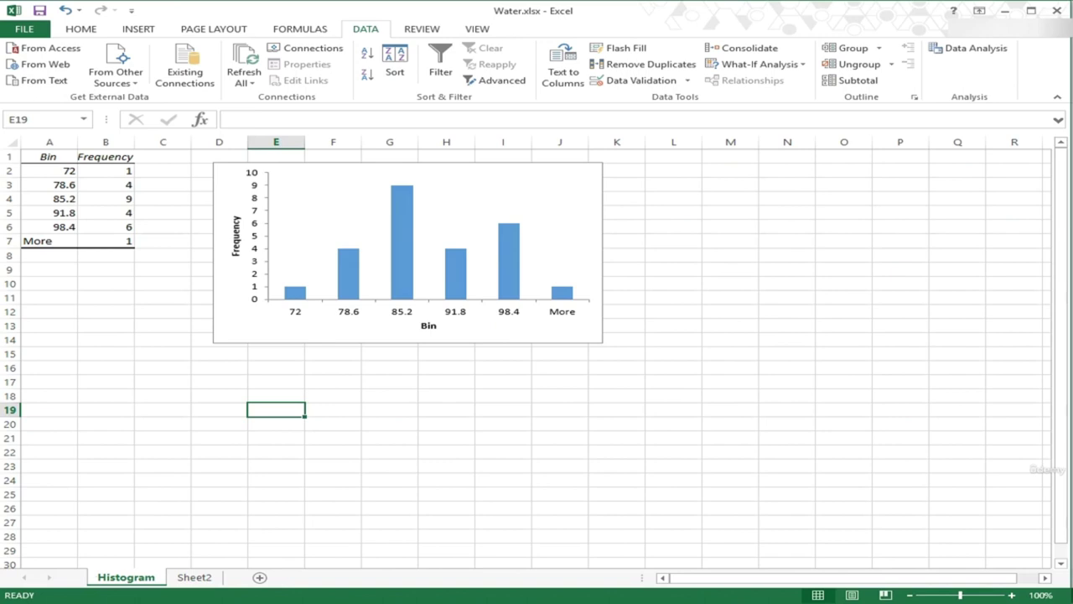
# Step: On Sheet2, enter the labels Min in C6 and Max in C7
pyautogui.click(193, 577)
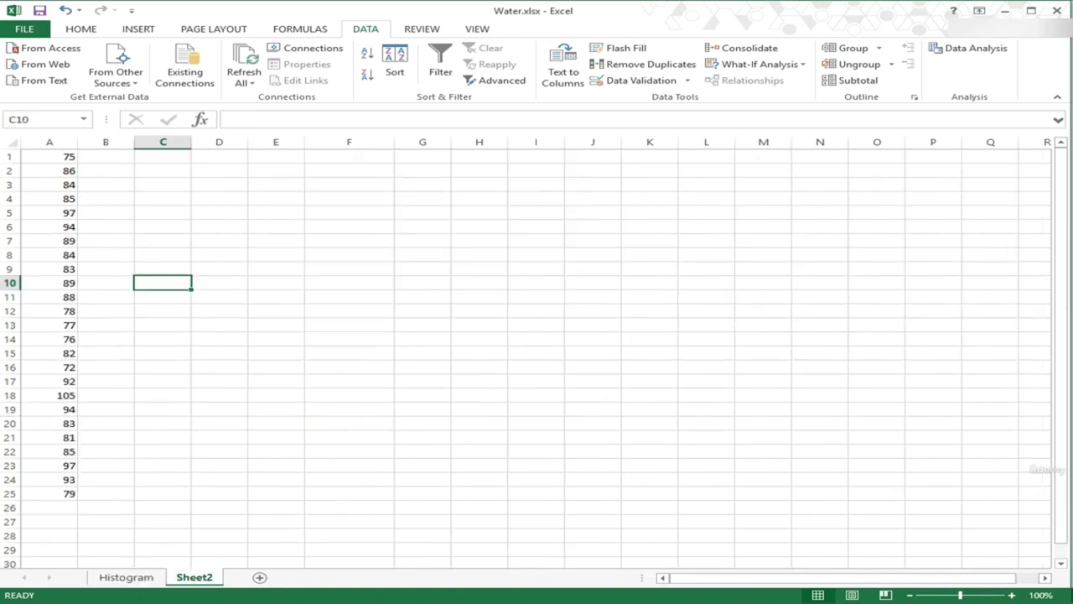
pyautogui.click(162, 184)
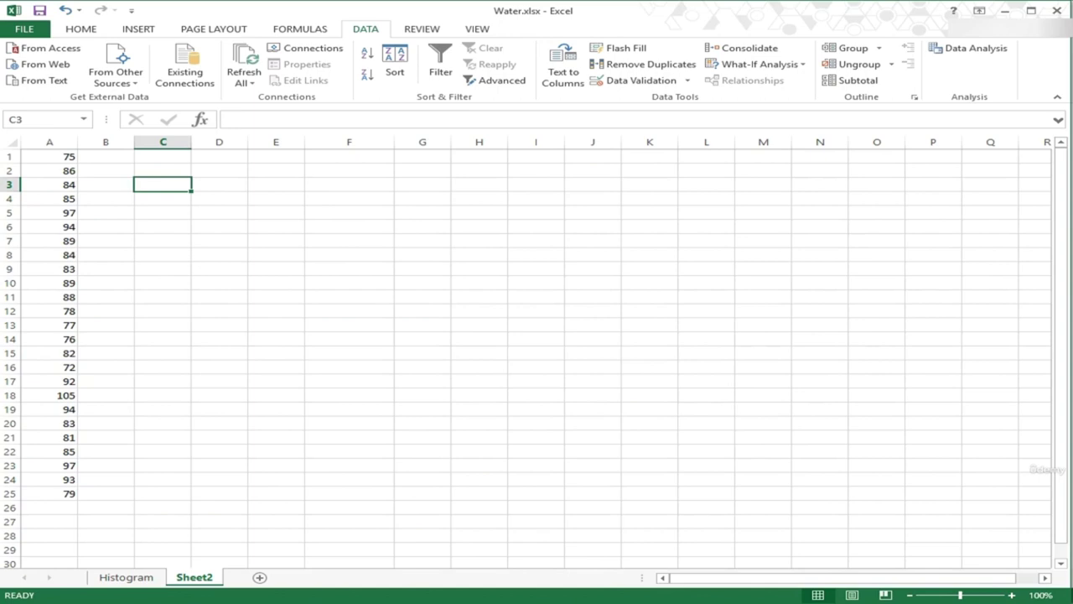
pyautogui.click(219, 296)
pyautogui.click(163, 226)
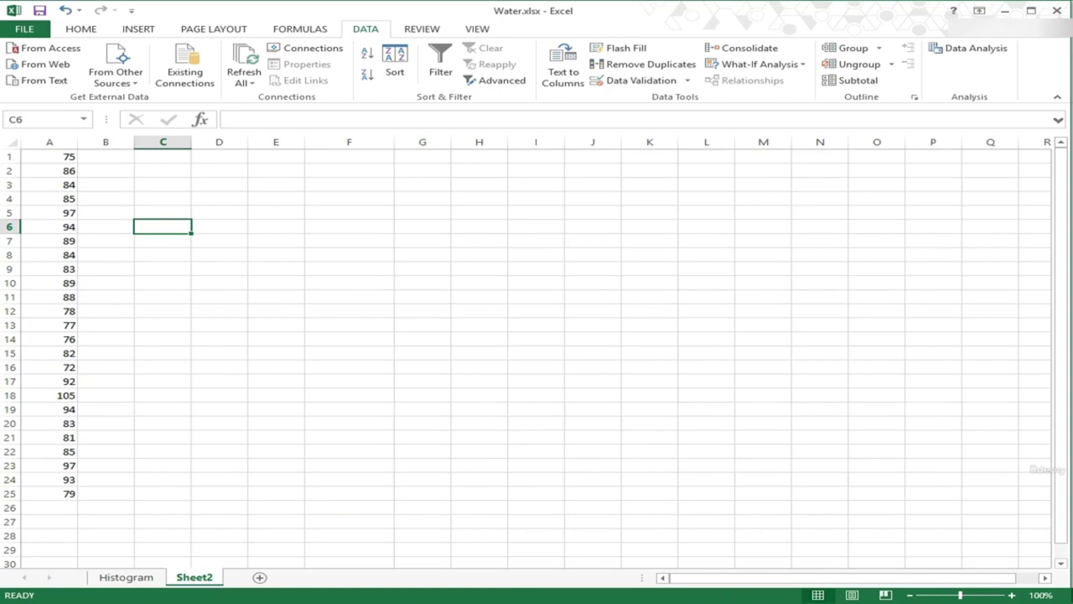
pyautogui.write('Min')
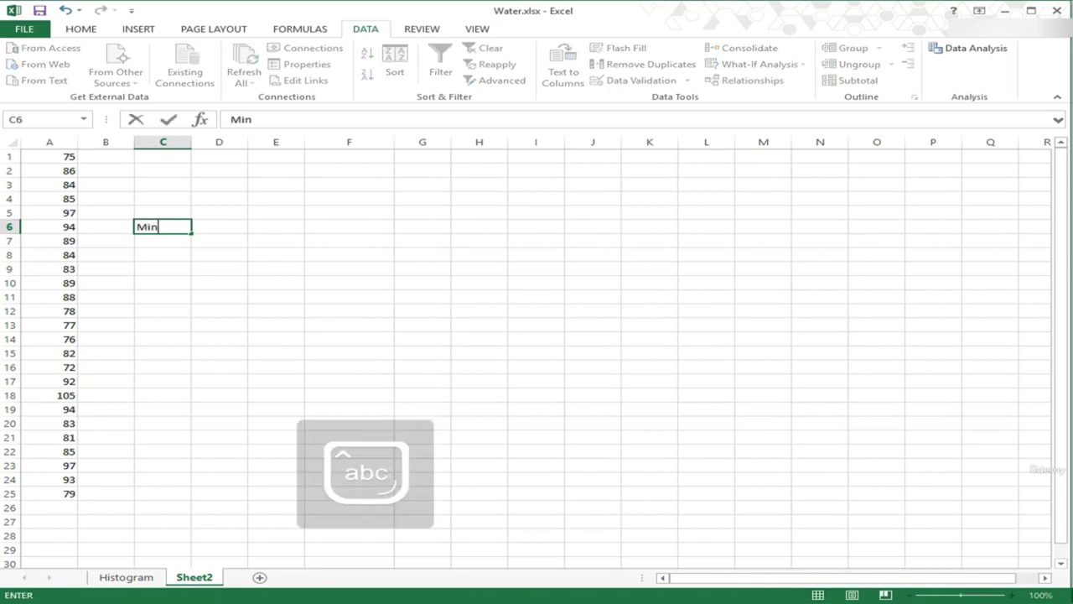
pyautogui.press('Return')
pyautogui.write('Max')
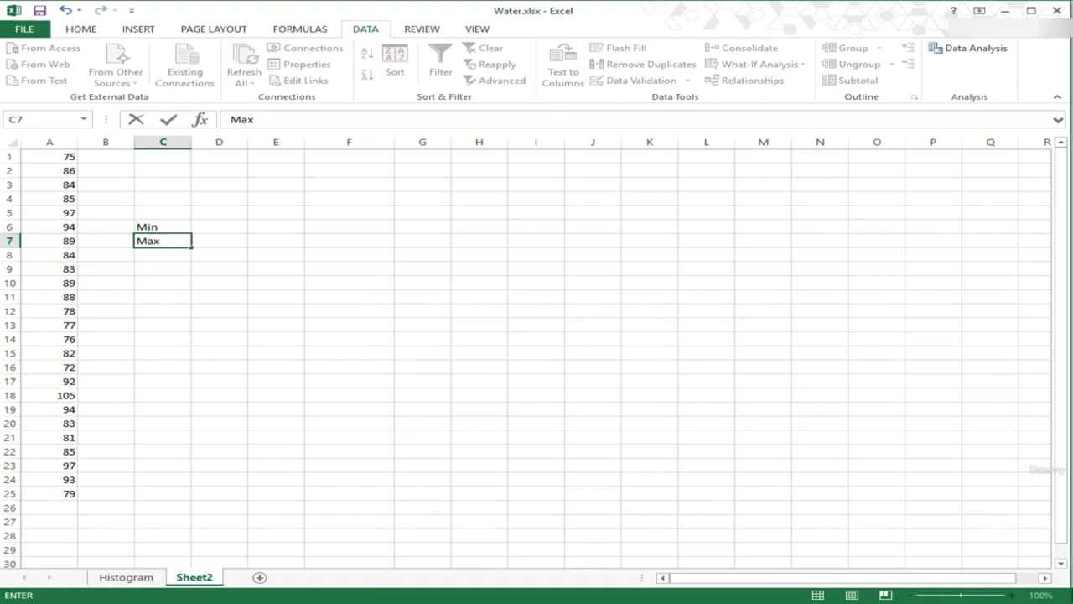
# Step: Calculate the minimum of the data in D6 with =min(A1:A25)
pyautogui.click(219, 227)
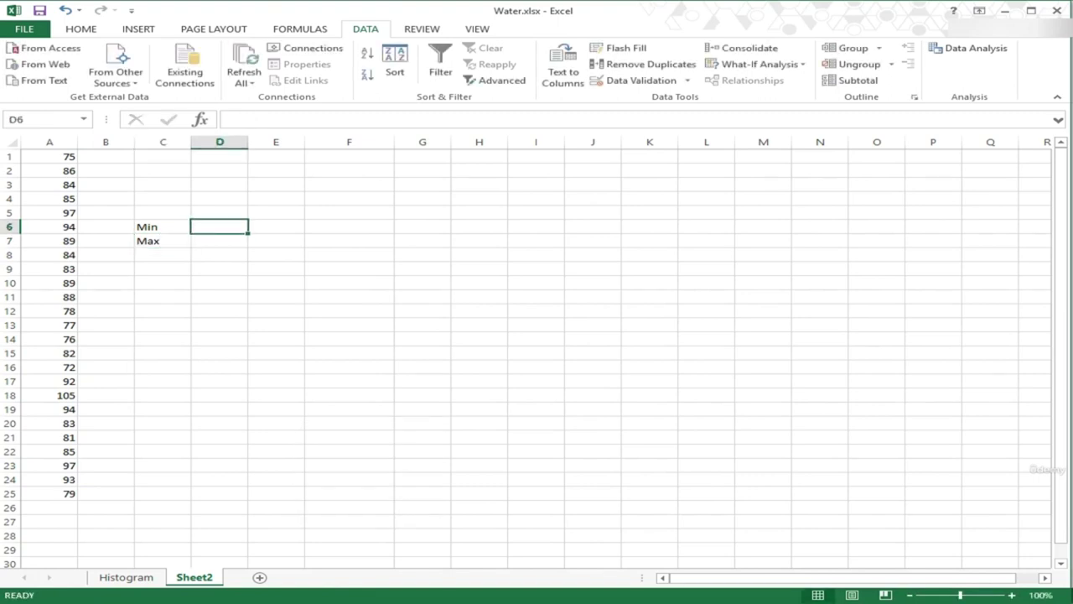
pyautogui.write('=min')
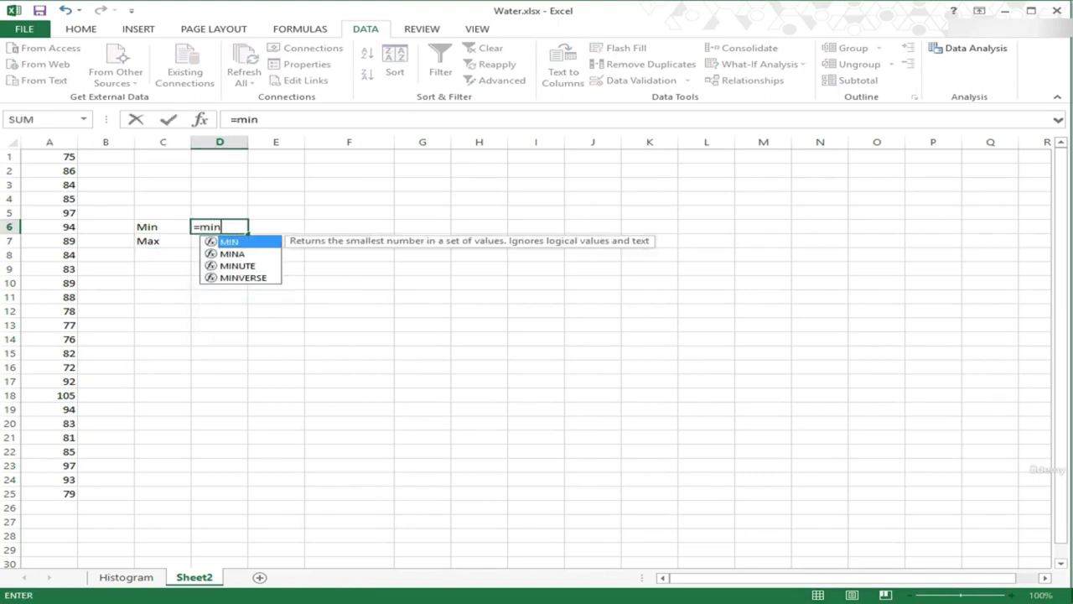
pyautogui.write('(')
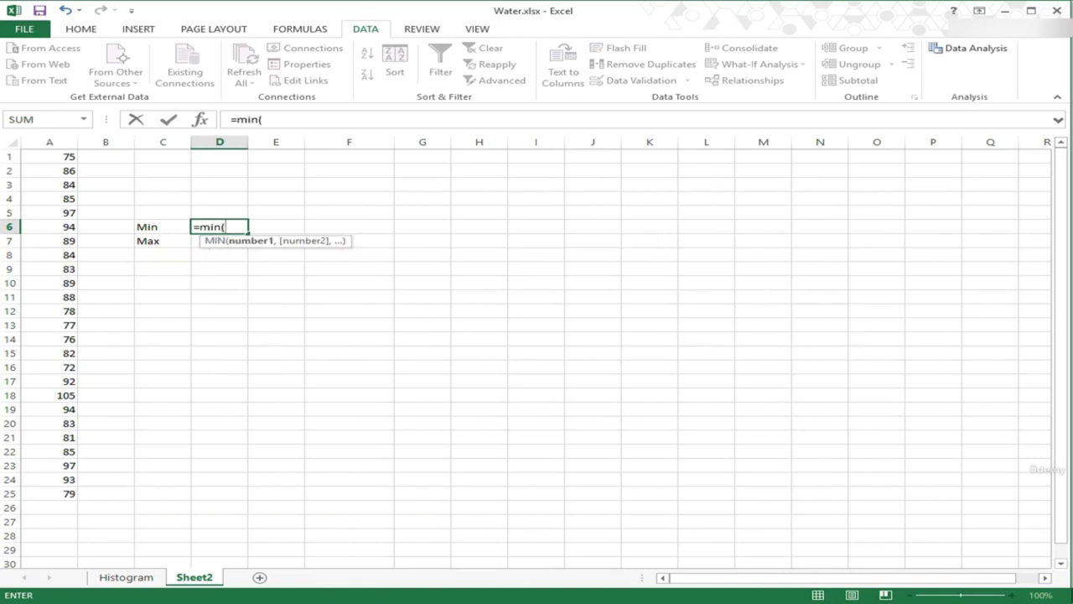
pyautogui.click(49, 156)
pyautogui.moveTo(46, 157); pyautogui.dragTo(46, 493)
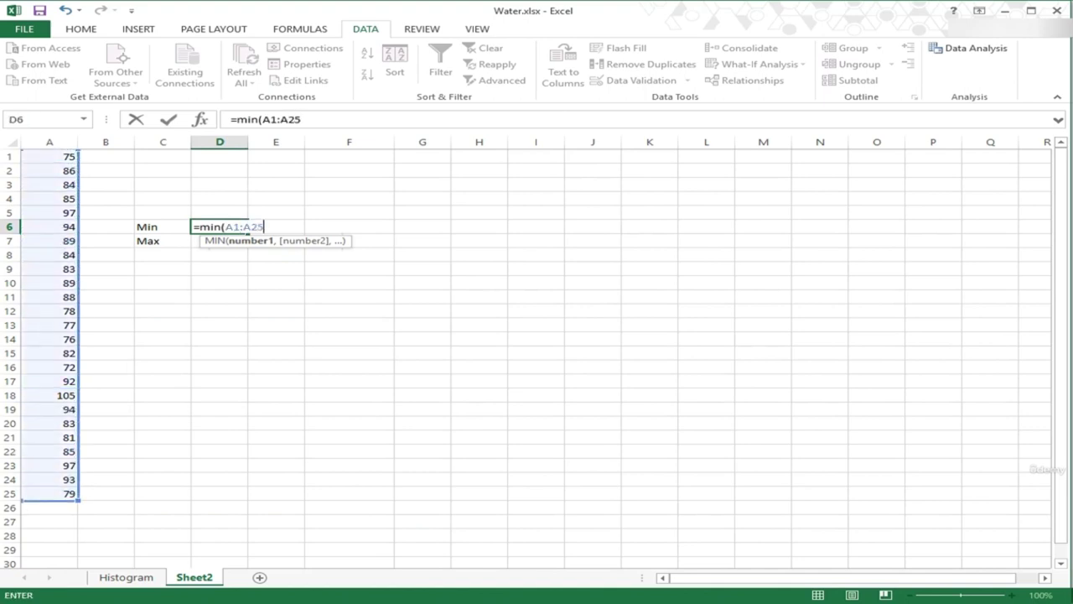
pyautogui.write(')')
pyautogui.press('Return')
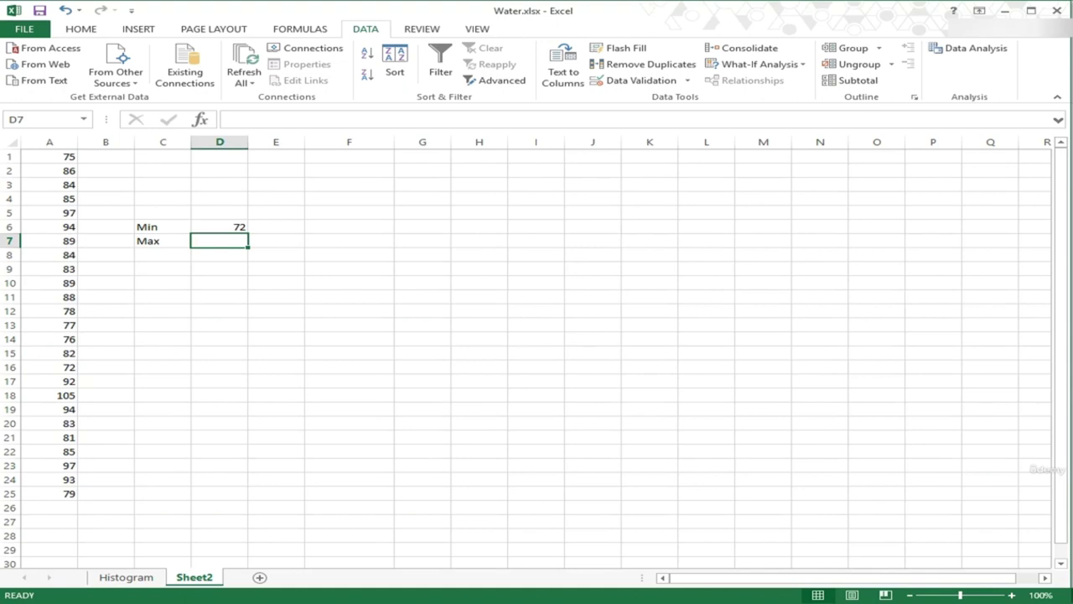
# Step: Calculate the maximum of the data in D7 with the MAX function over A1:A25
pyautogui.write('=max')
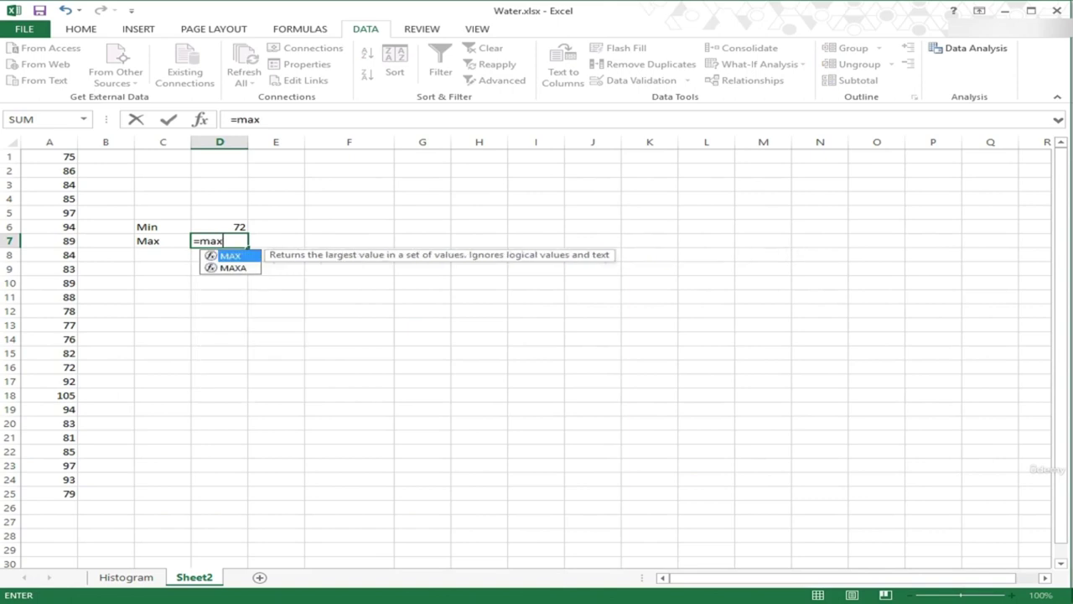
pyautogui.write('(')
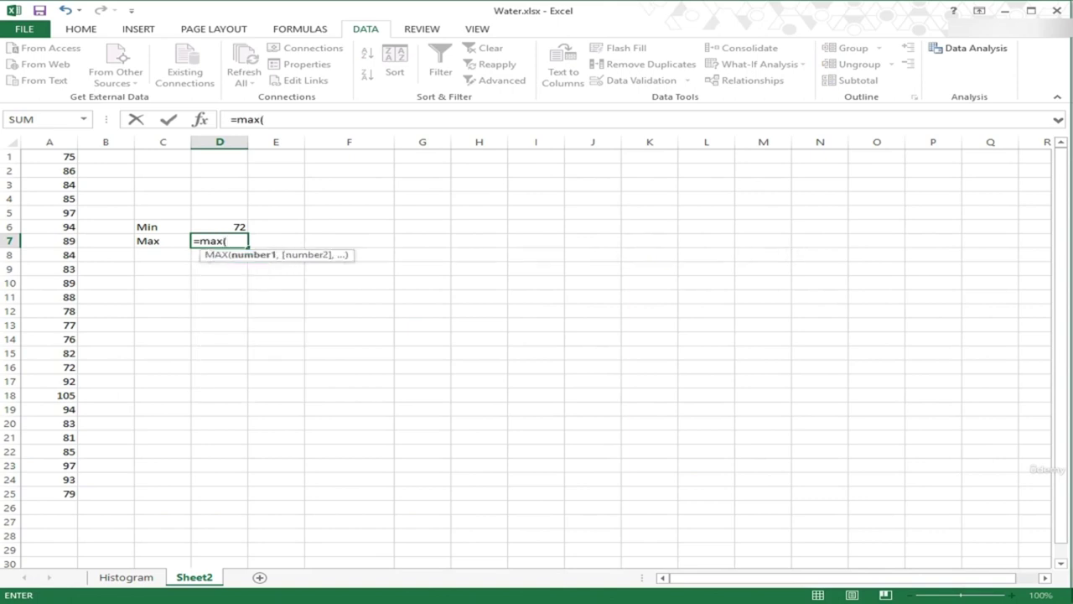
pyautogui.click(58, 157)
pyautogui.moveTo(59, 157); pyautogui.dragTo(58, 493)
pyautogui.write(')')
pyautogui.press('Return')
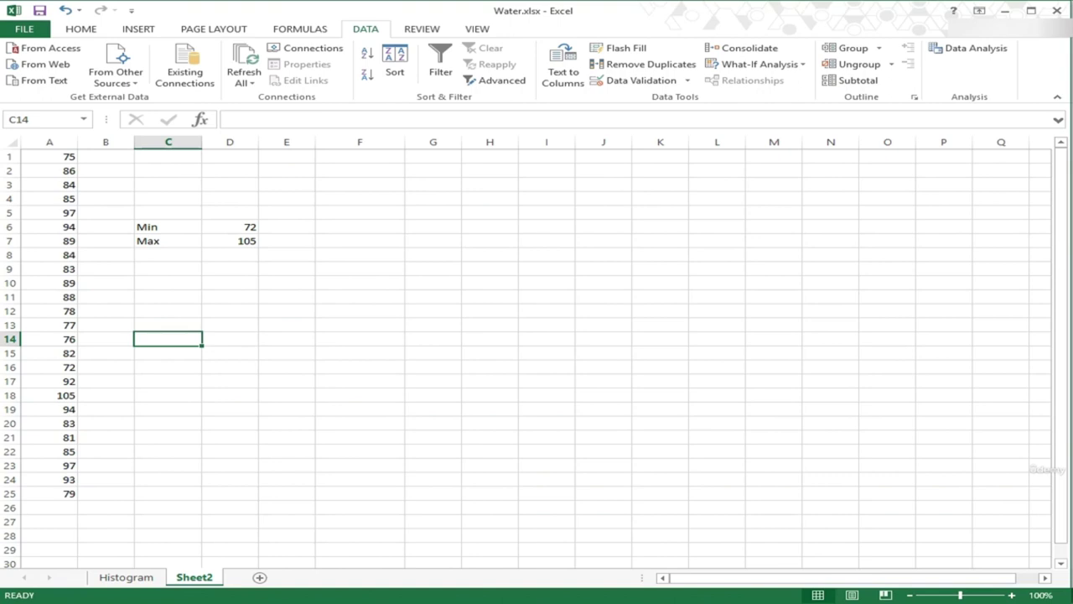
# Step: Label C9 as bin width and calculate it in D9 with =(105-72)/4
pyautogui.click(168, 268)
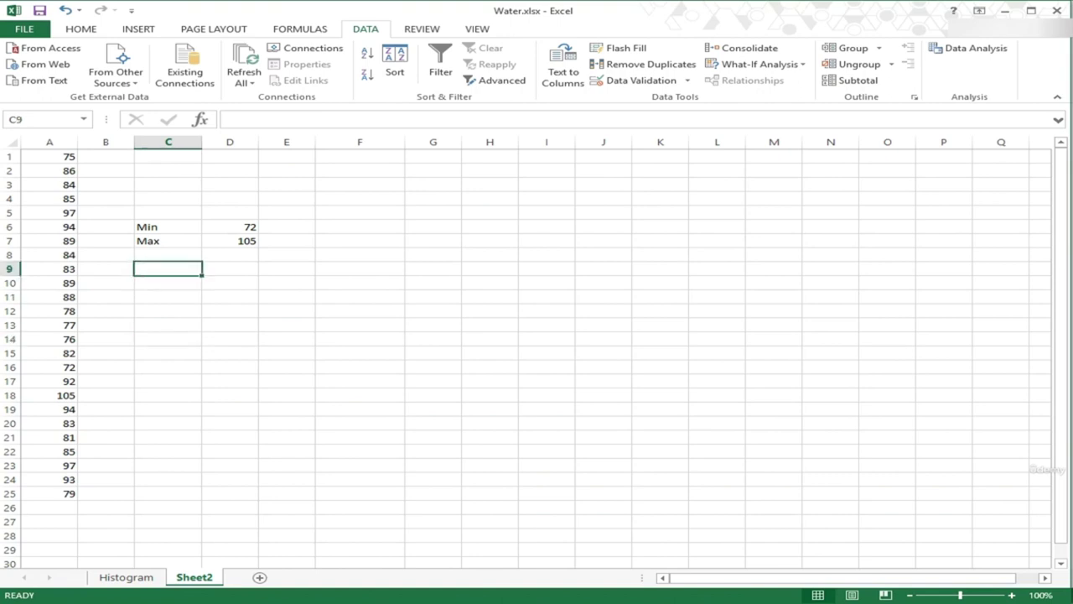
pyautogui.write('bin width')
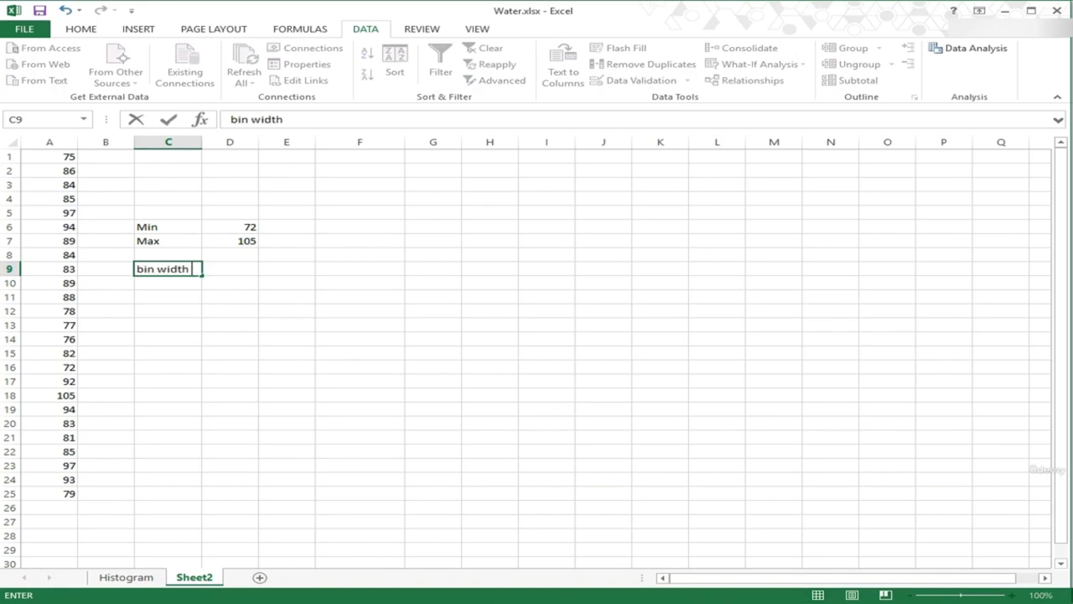
pyautogui.press('Tab')
pyautogui.write('=')
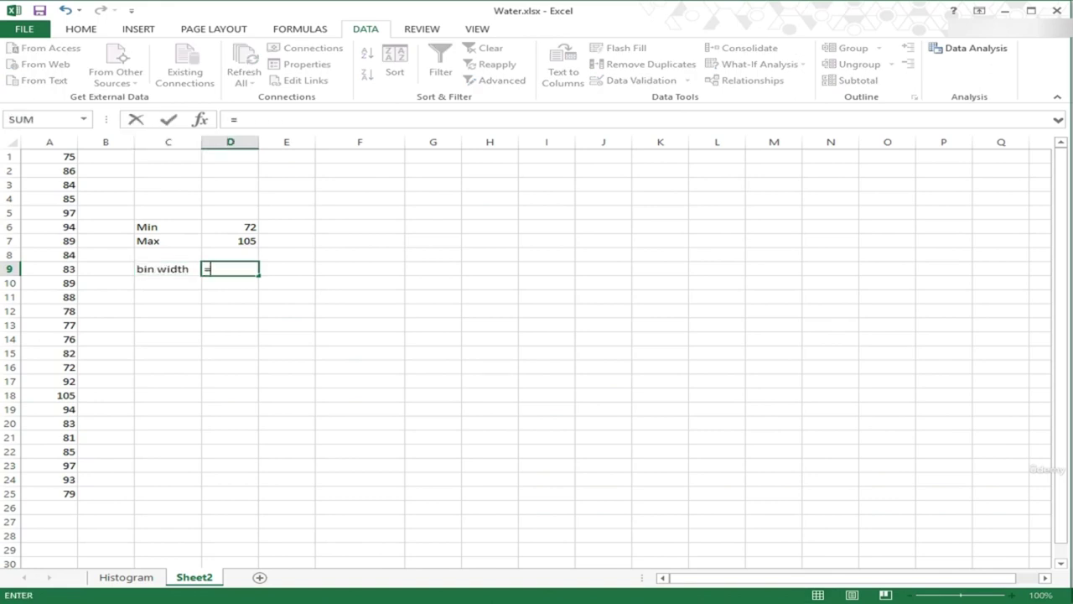
pyautogui.write('(105-72)/4')
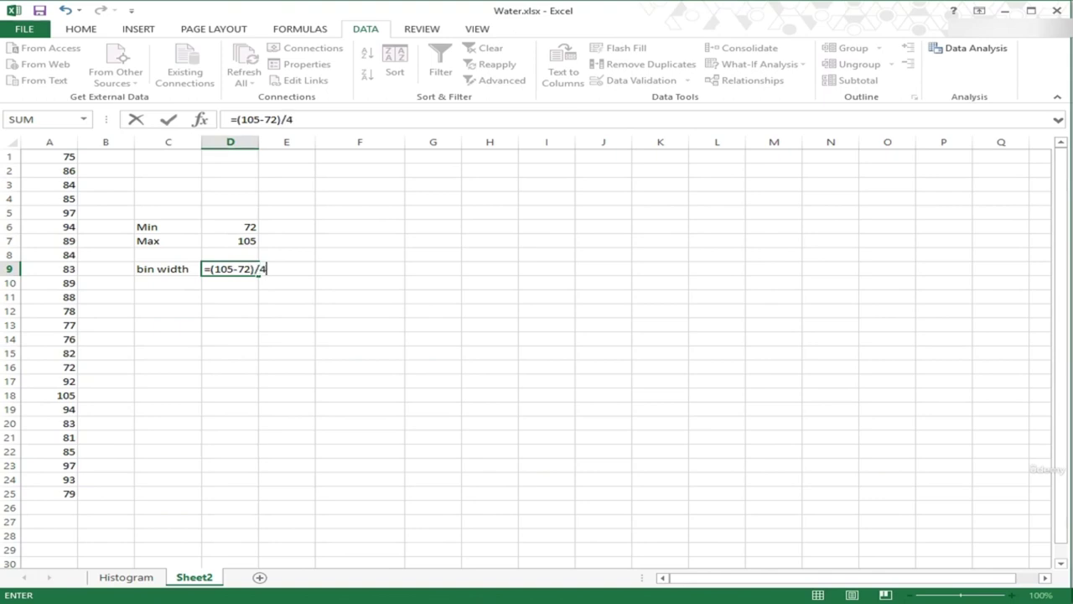
pyautogui.press('Return')
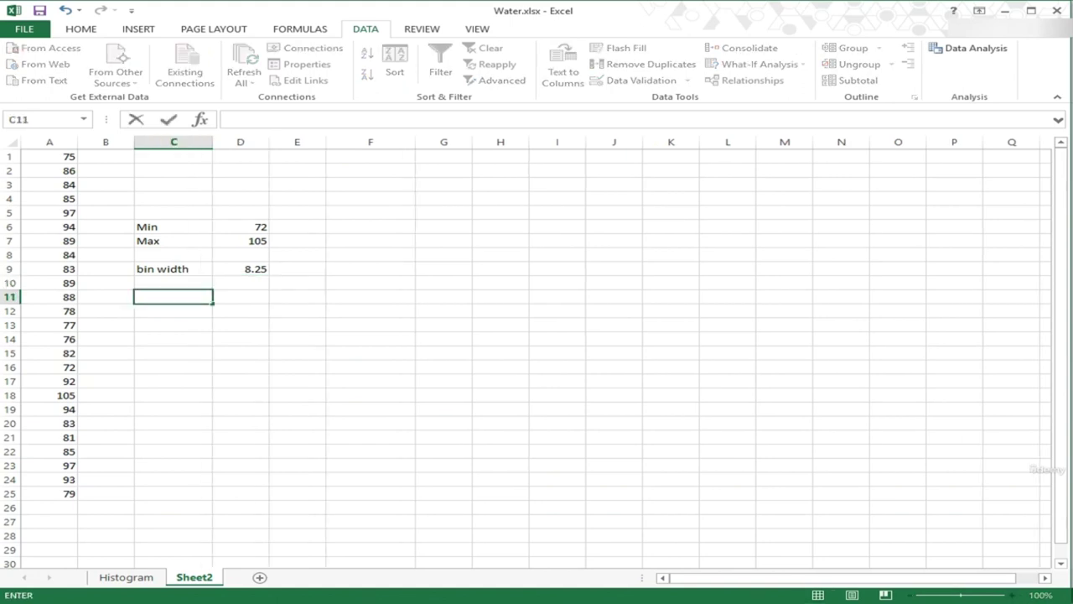
# Step: Add the heading Boundaries in C11 and calculate the first boundary in C12 with =72+8.25
pyautogui.press('capslock')
pyautogui.write('B')
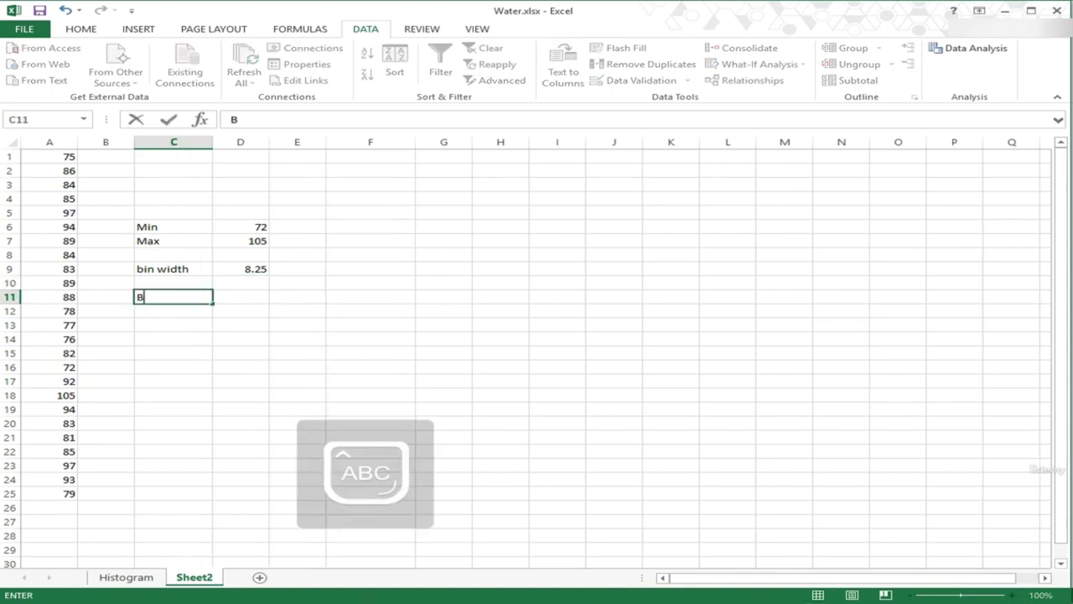
pyautogui.write('oundaries')
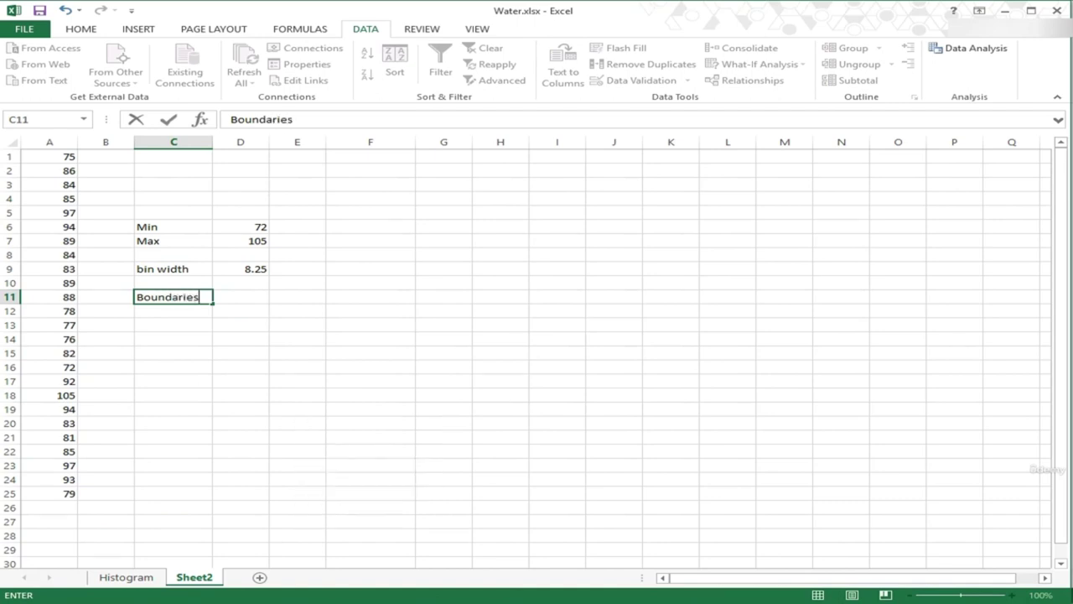
pyautogui.press('Return')
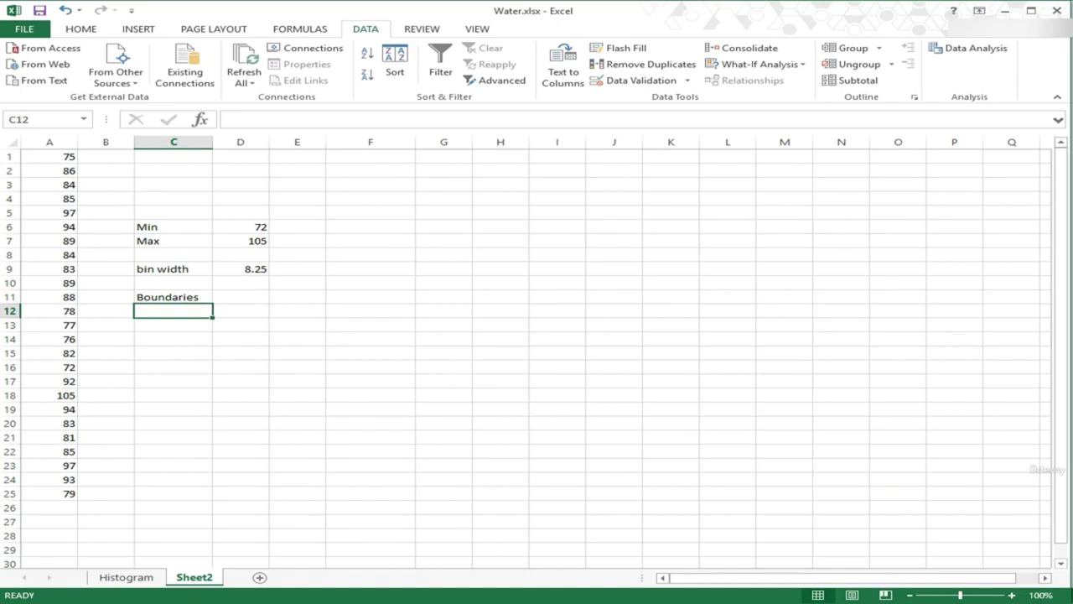
pyautogui.write('=72')
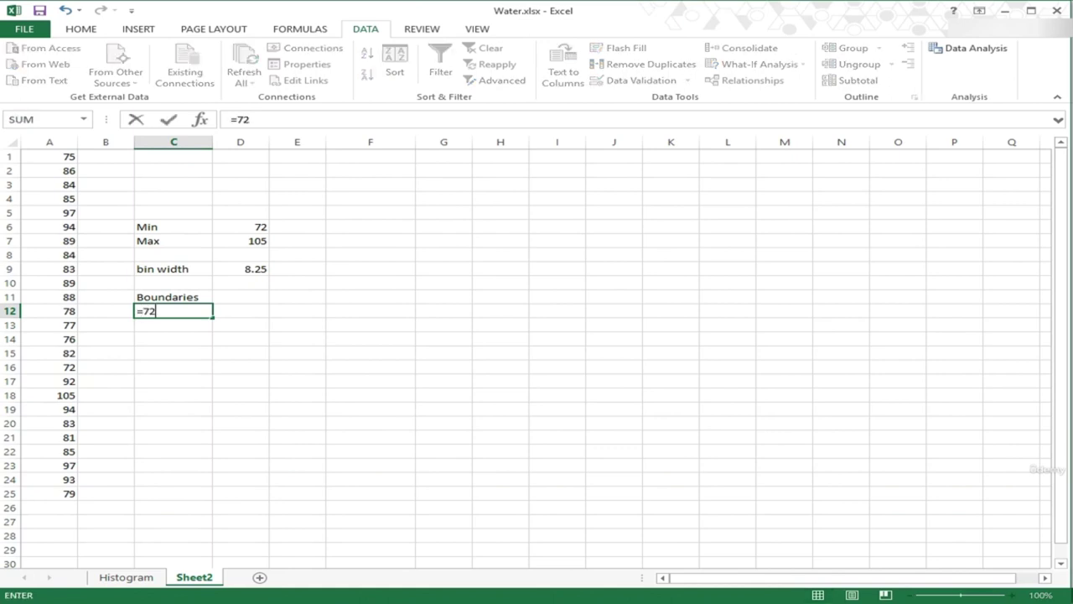
pyautogui.write('+8.25')
pyautogui.press('Return')
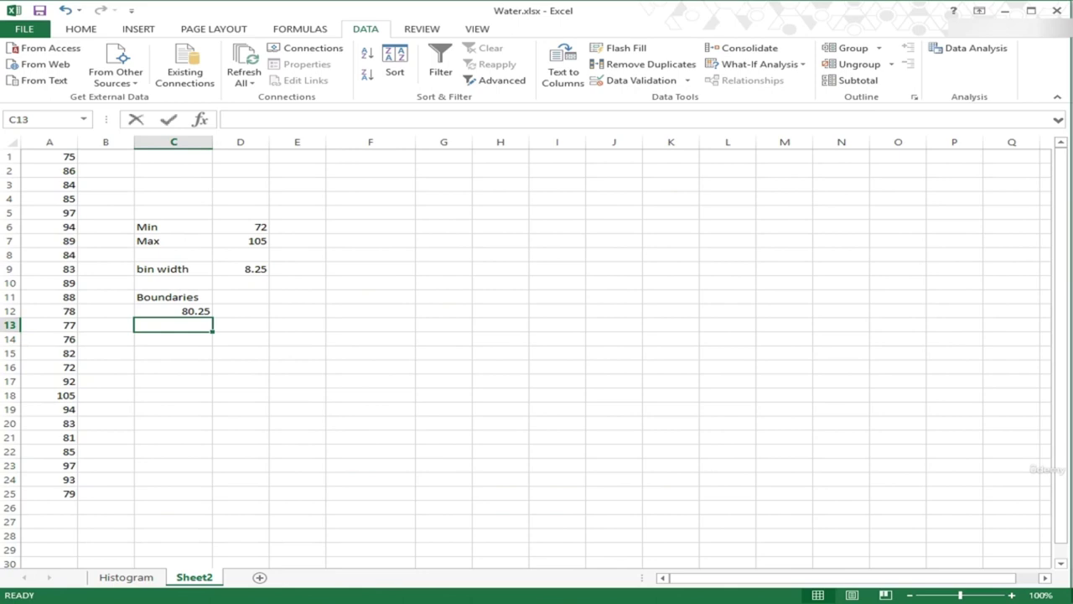
pyautogui.write('72+(')
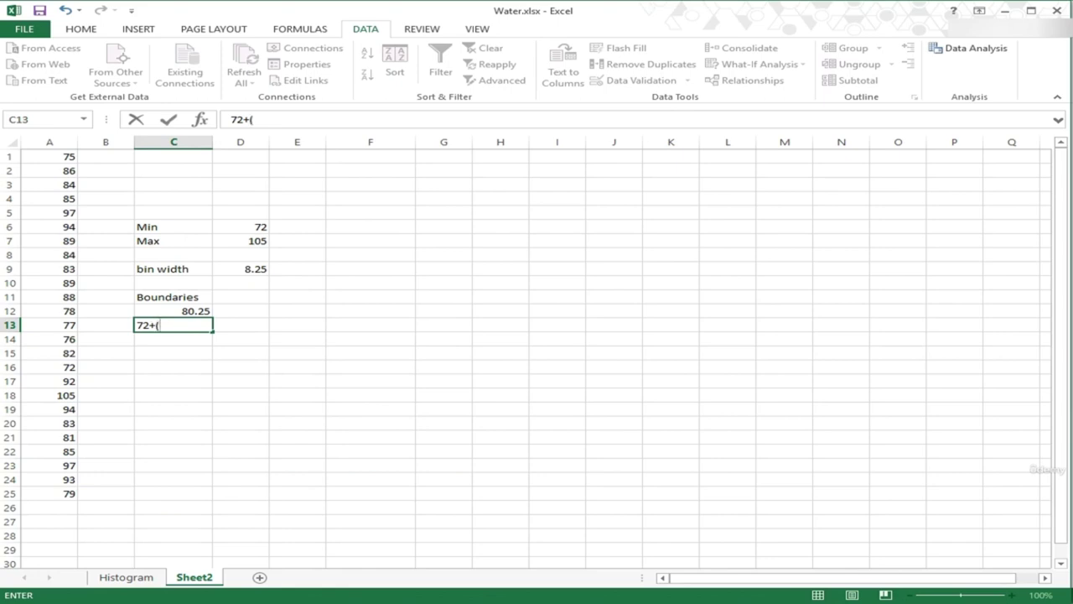
pyautogui.write('2*8.25)')
pyautogui.press('Return')
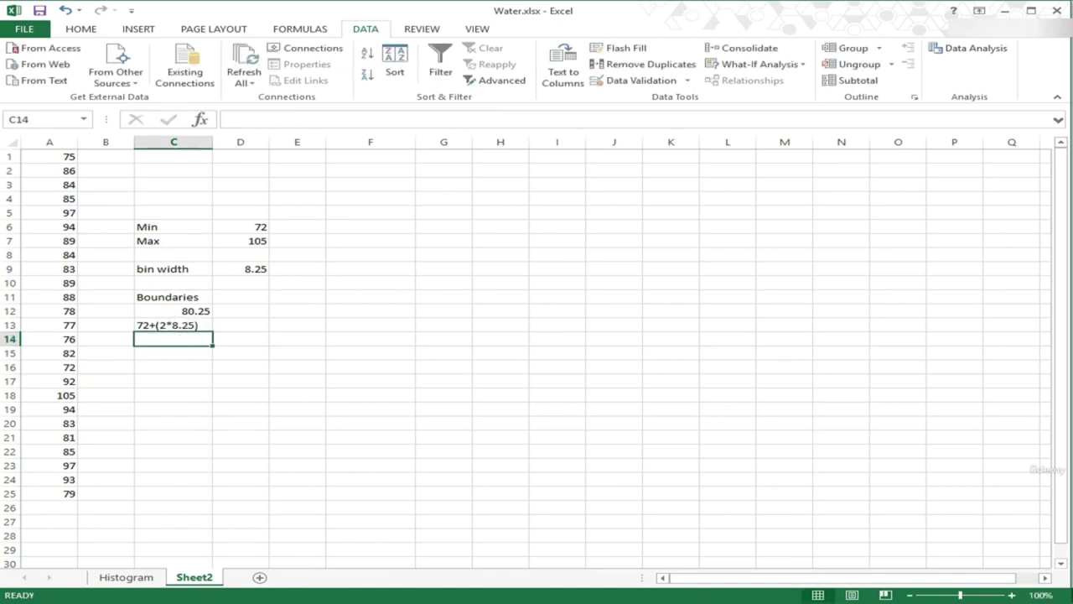
pyautogui.click(173, 325)
pyautogui.press('BackSpace')
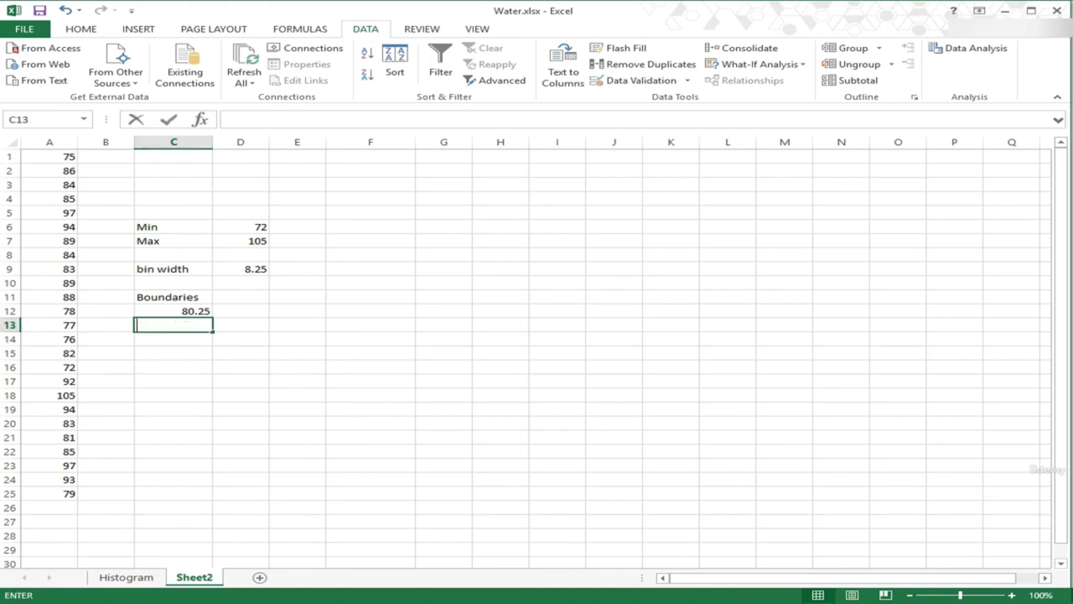
pyautogui.click(173, 353)
pyautogui.click(172, 325)
pyautogui.write('=')
pyautogui.press('BackSpace')
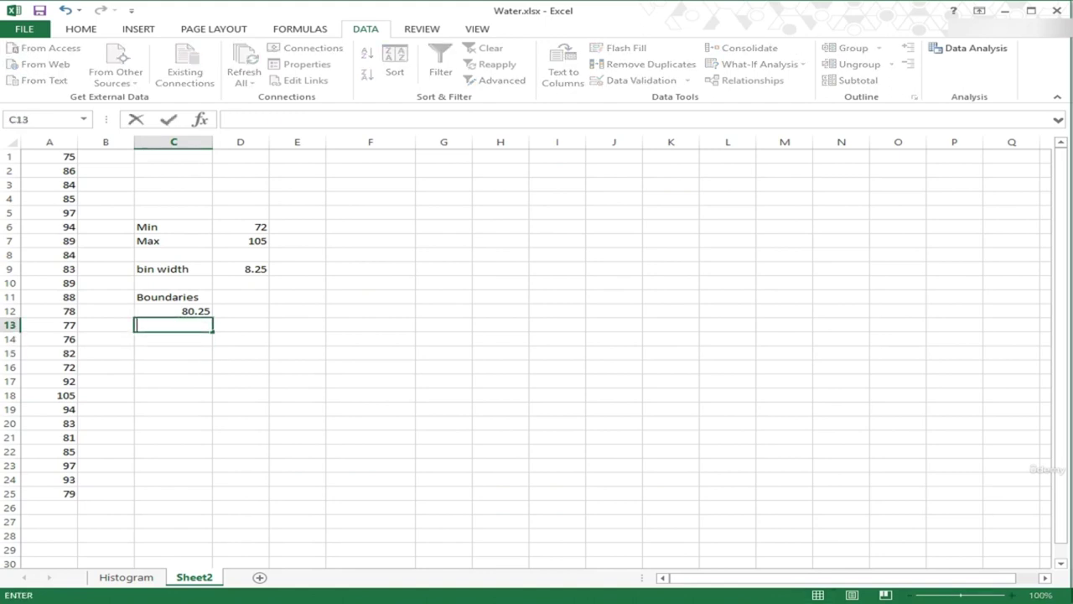
# Step: Calculate the second and third boundaries with =72+(2*8.25) in C13 and =72+(3*8.25) in C14
pyautogui.write('=72+(2*8.2')
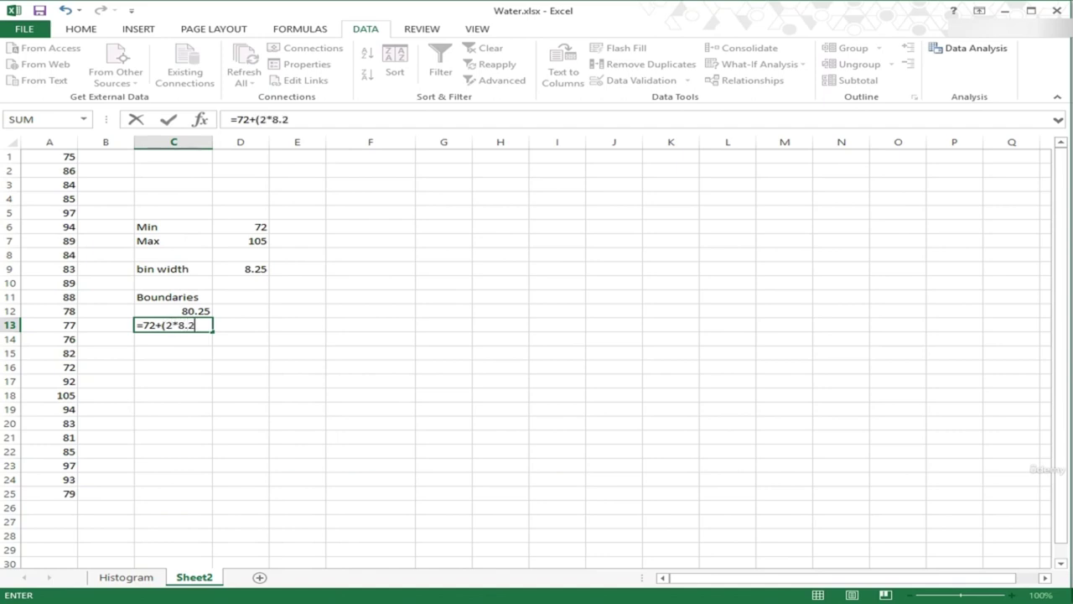
pyautogui.write('5)')
pyautogui.press('Return')
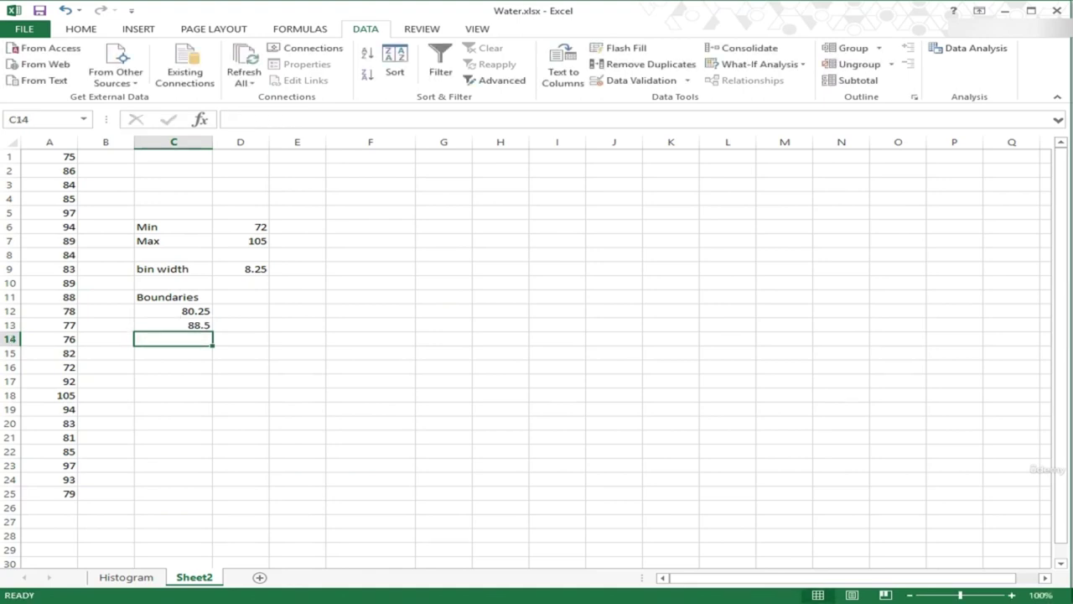
pyautogui.write('=')
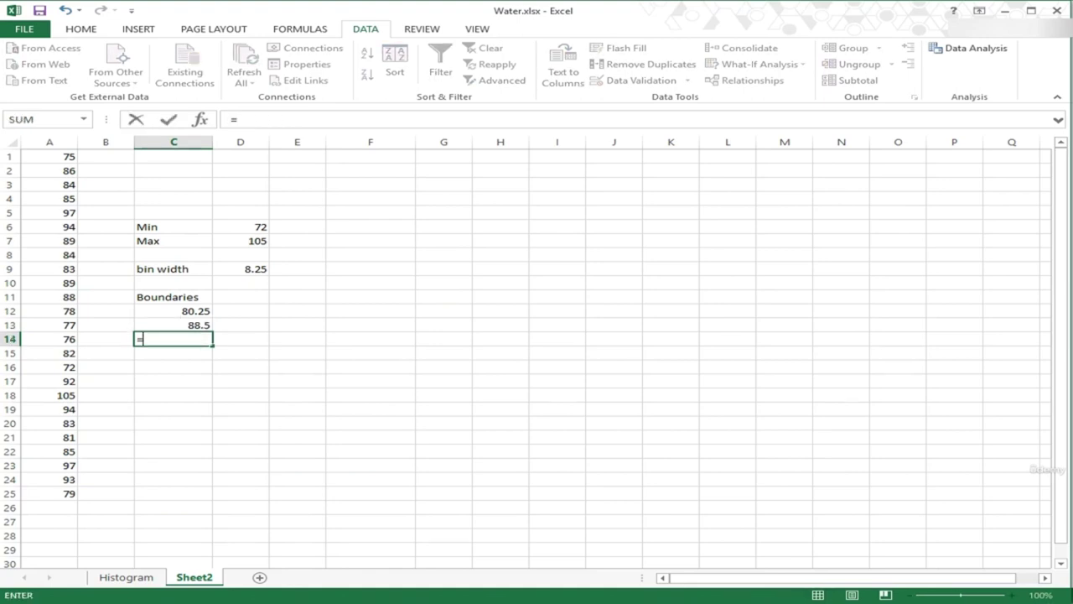
pyautogui.write('72+(3*8.25)')
pyautogui.press('Return')
pyautogui.click(173, 423)
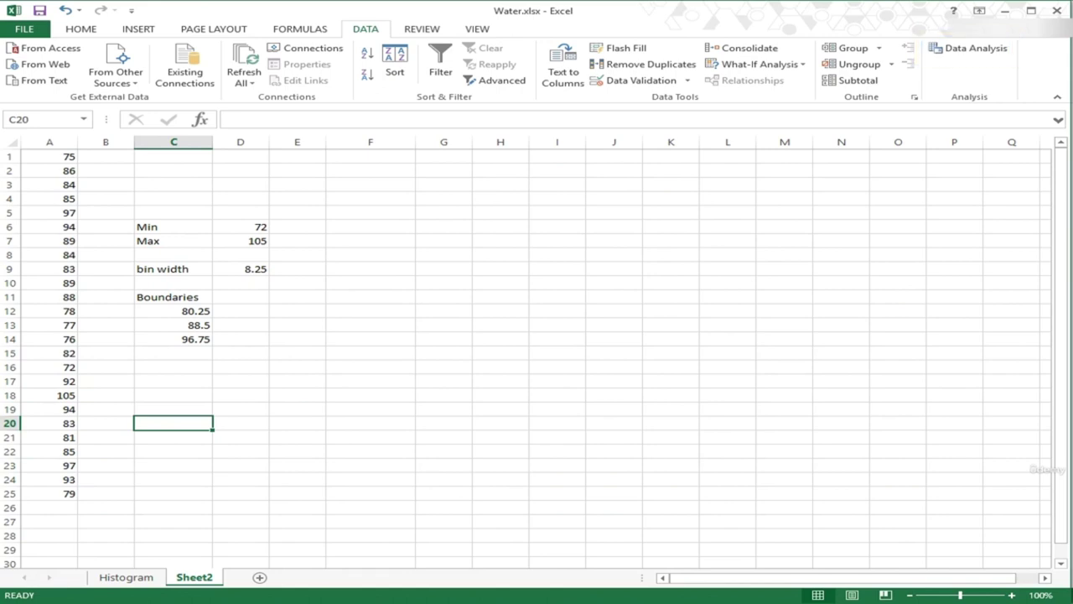
# Step: Generate a Data Analysis histogram of A1:A25 using bin range C12:C14, with chart output on a new worksheet named Histogram2
pyautogui.click(970, 48)
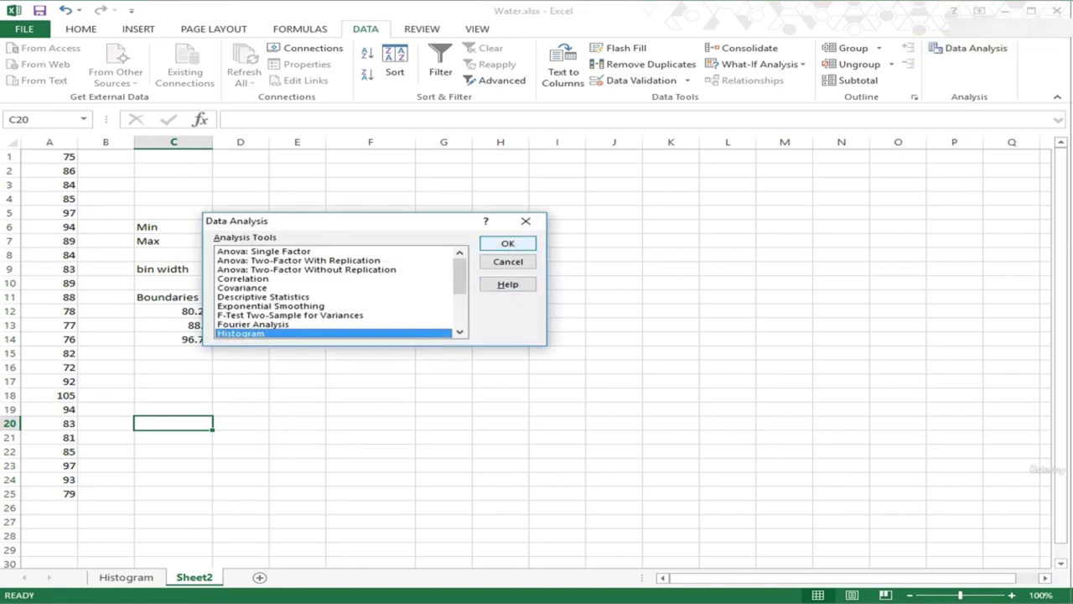
pyautogui.click(508, 243)
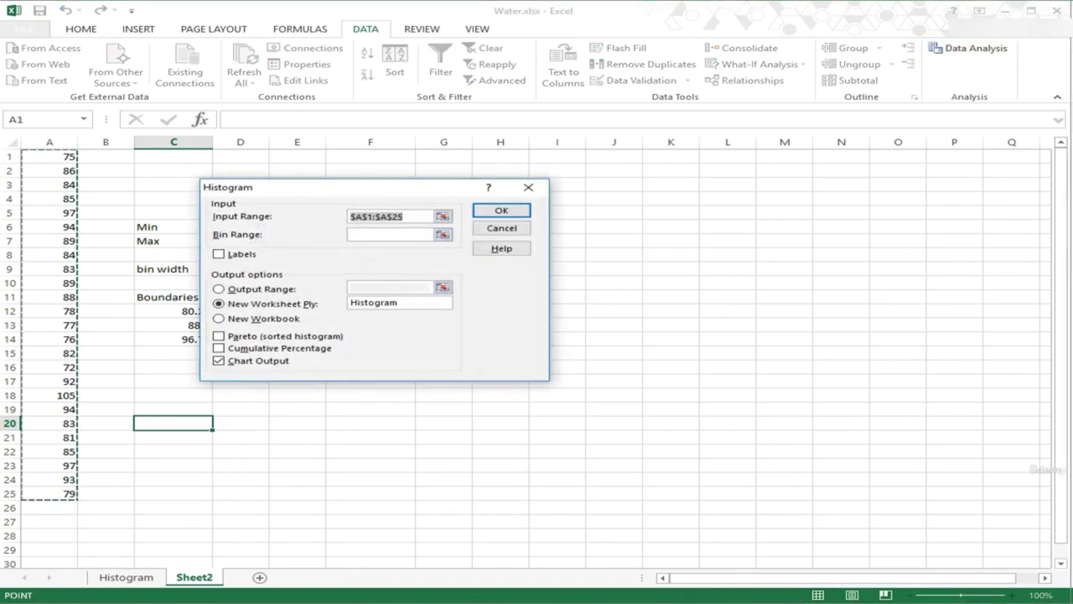
pyautogui.moveTo(403, 187); pyautogui.dragTo(528, 224)
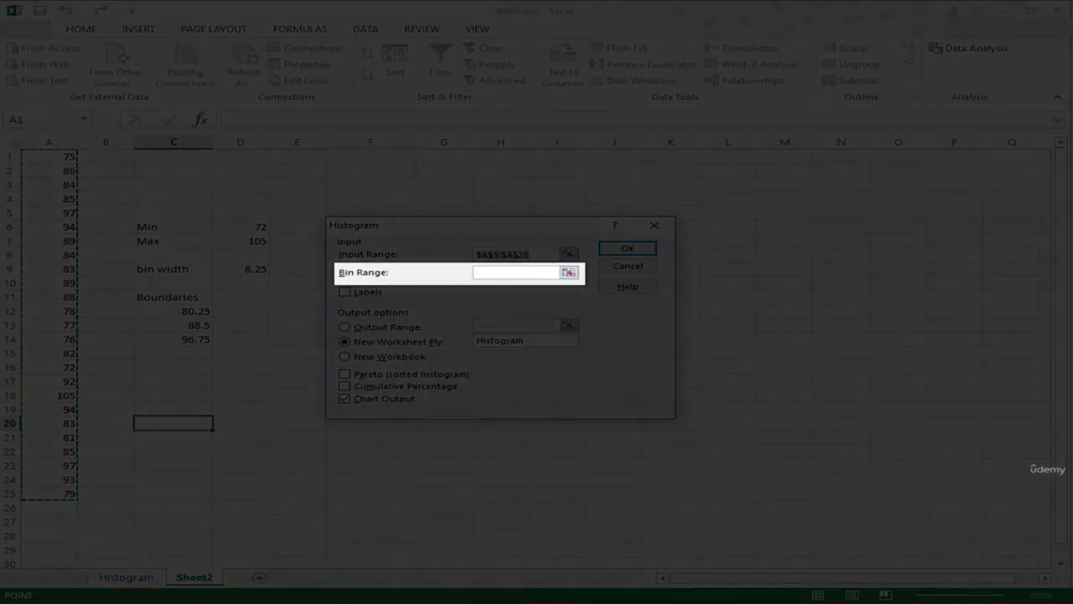
pyautogui.click(515, 272)
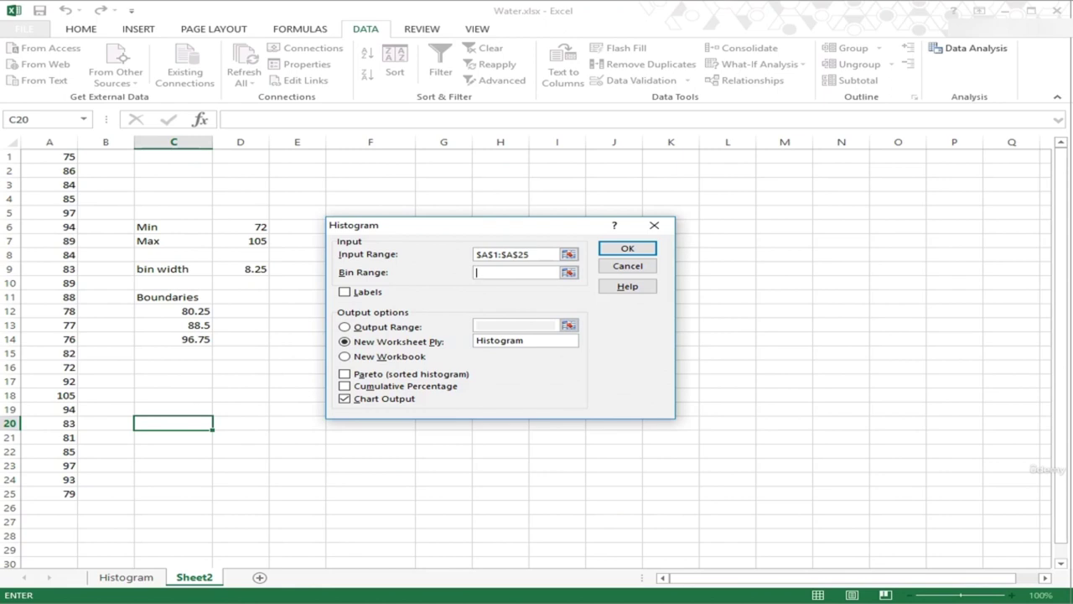
pyautogui.moveTo(181, 311); pyautogui.dragTo(193, 341)
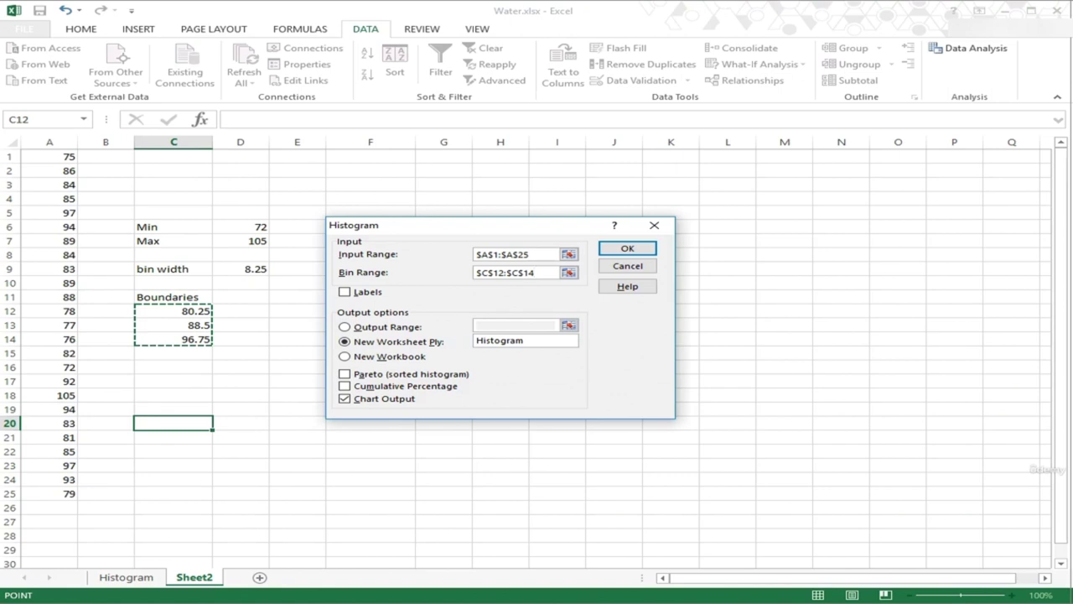
pyautogui.click(524, 341)
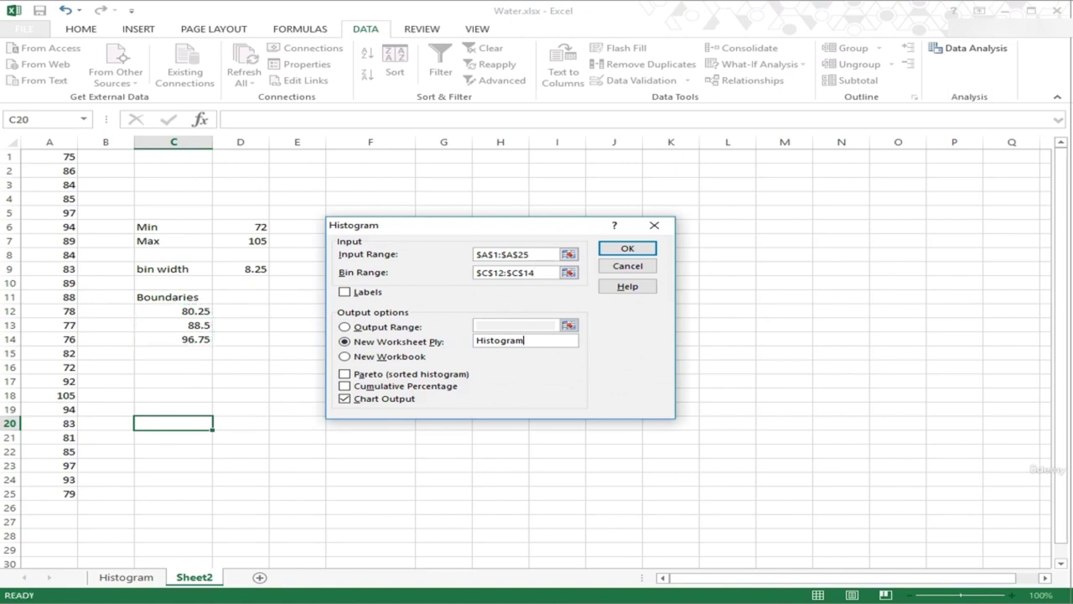
pyautogui.write('2')
pyautogui.click(627, 248)
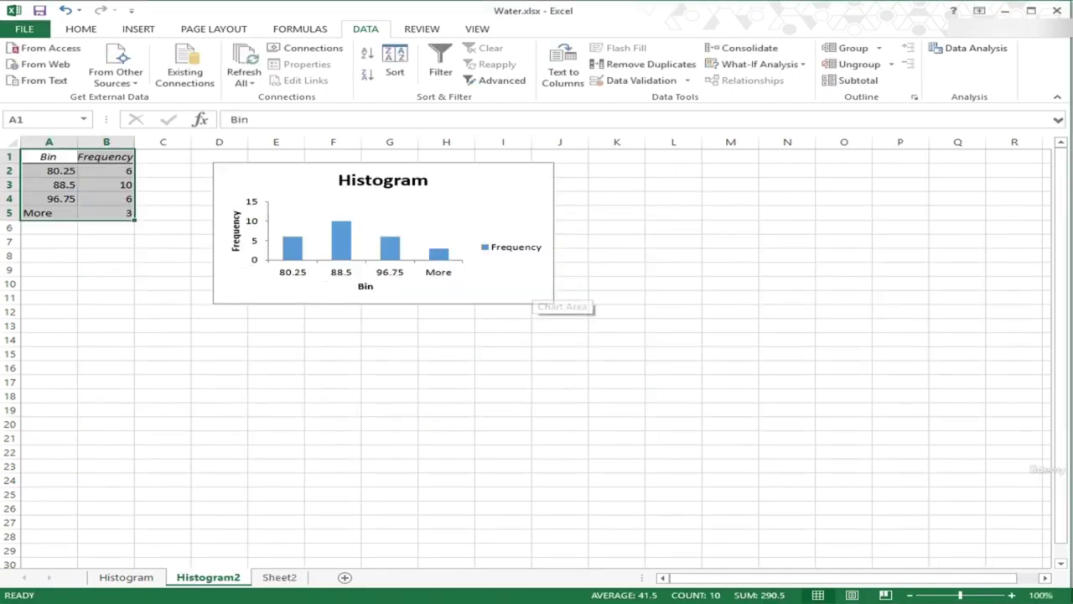
# Step: Enlarge the histogram chart to reach about column K and row 16, and delete its Frequency legend and Histogram title
pyautogui.click(546, 298)
pyautogui.moveTo(554, 302); pyautogui.dragTo(653, 377)
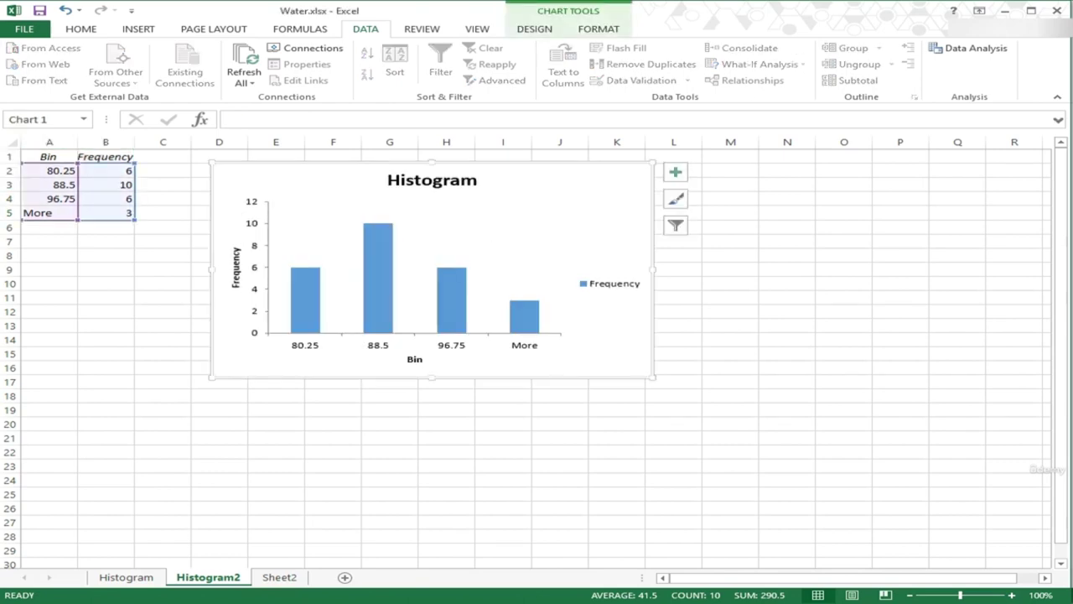
pyautogui.click(611, 283)
pyautogui.press('Delete')
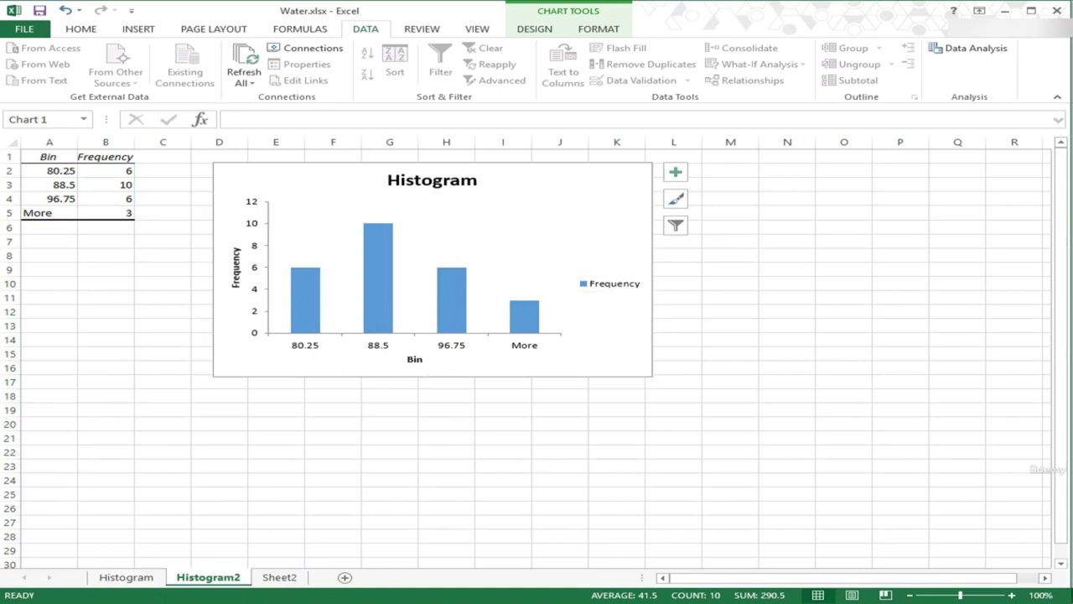
pyautogui.click(434, 182)
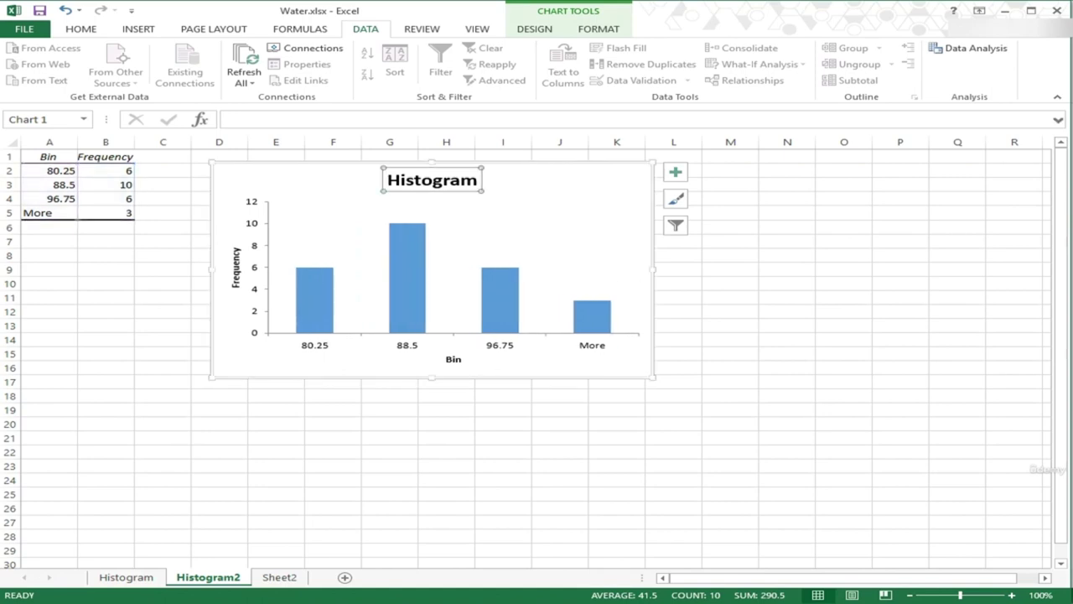
pyautogui.press('Delete')
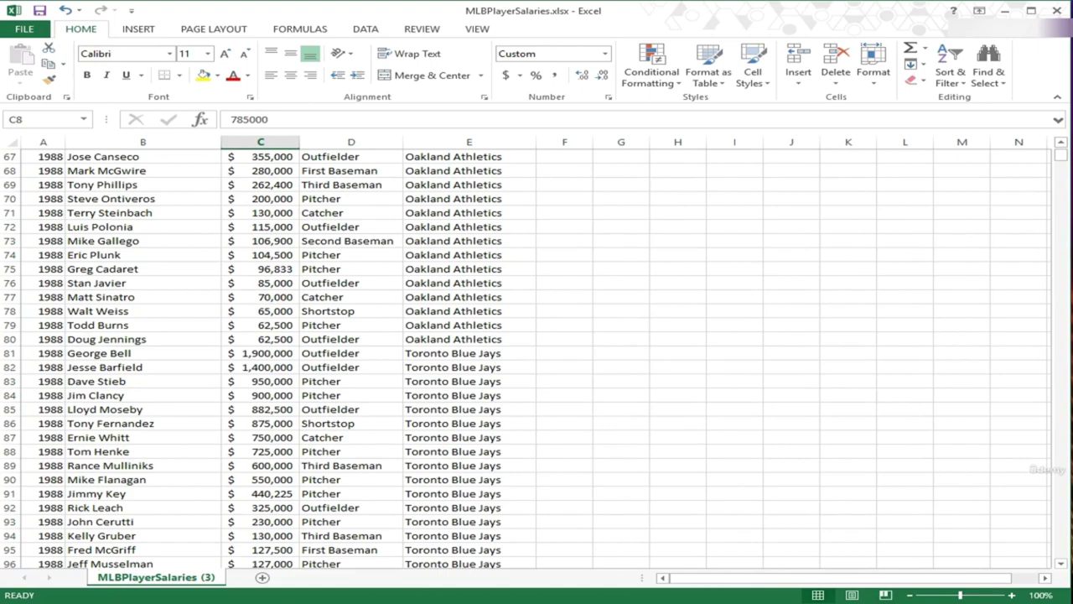
# Step: Look through the player salary records in MLBPlayerSalaries.xlsx down to the last row and return to the top
pyautogui.moveTo(1061, 156); pyautogui.dragTo(1061, 524)
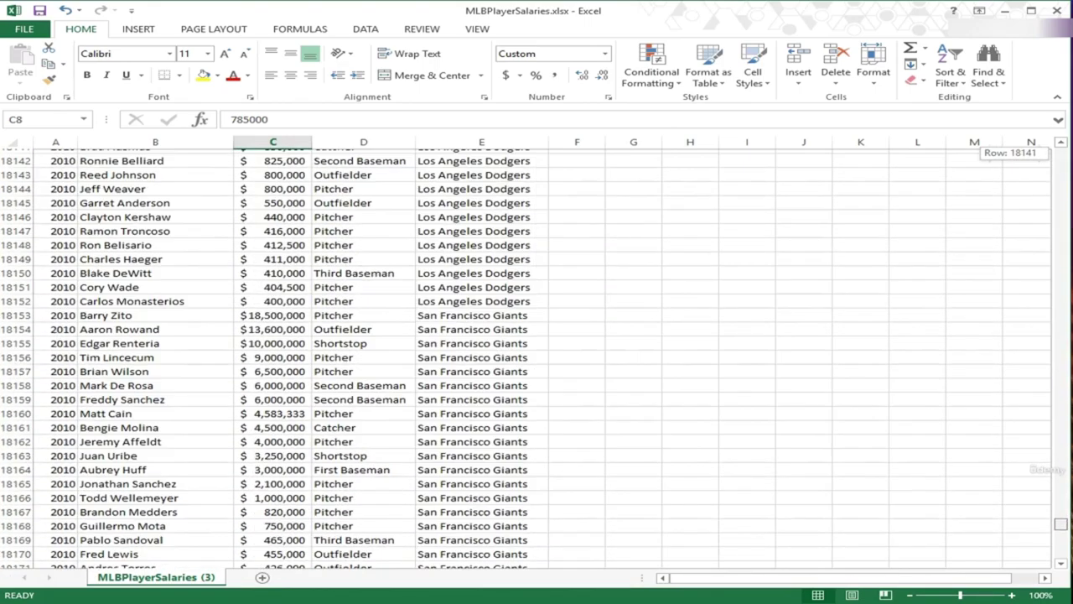
pyautogui.moveTo(1061, 524); pyautogui.dragTo(1061, 552)
pyautogui.scroll(-3, 1060, 552)
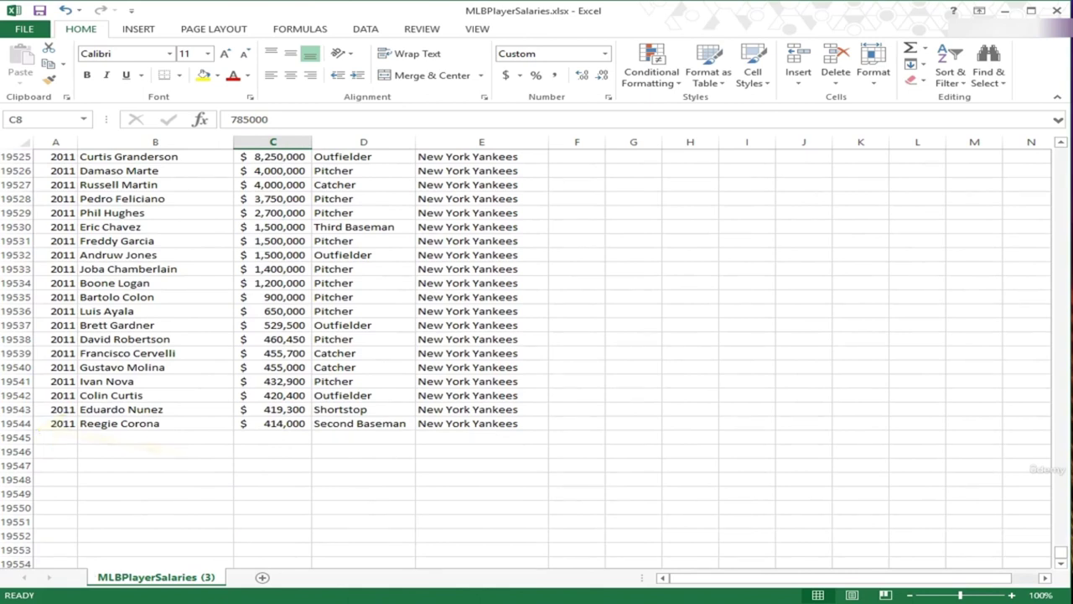
pyautogui.moveTo(1061, 552); pyautogui.dragTo(1061, 502)
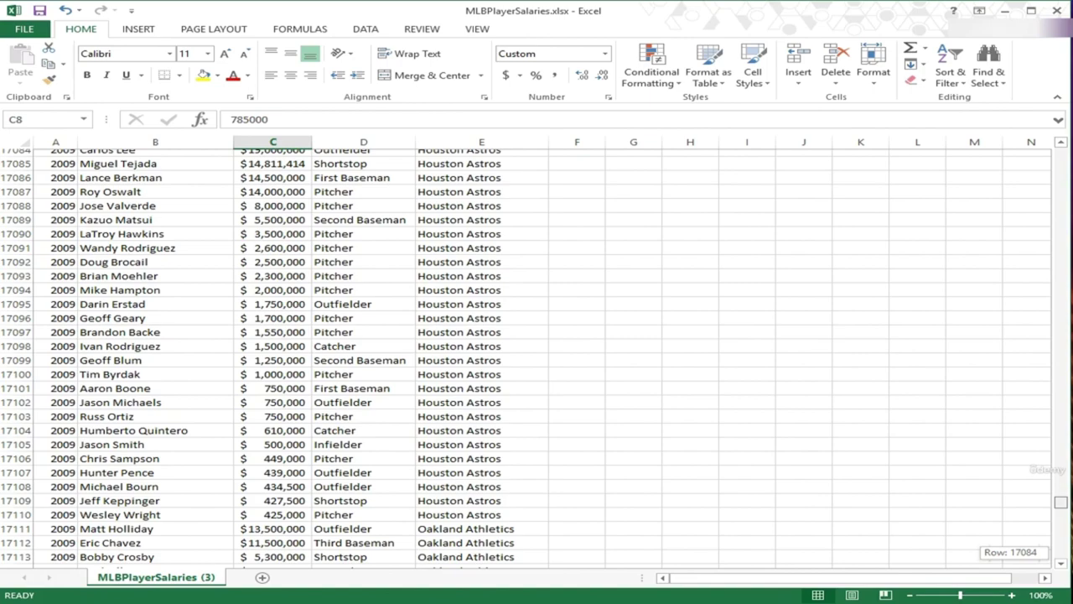
pyautogui.moveTo(1061, 501); pyautogui.dragTo(1061, 149)
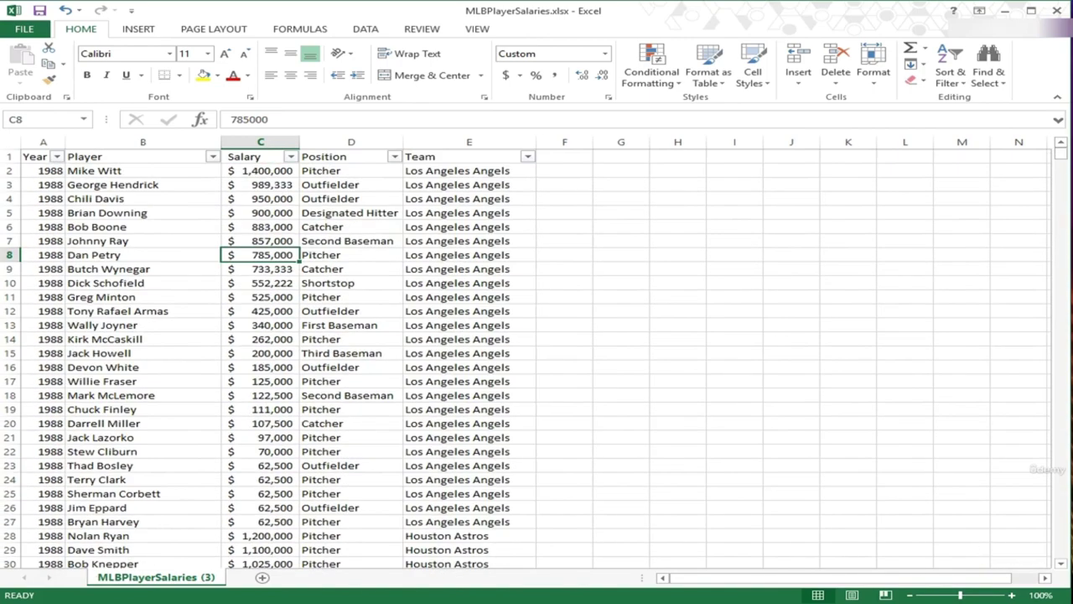
# Step: Enter the labels min in G1 and max in G2 beside the salary table
pyautogui.click(621, 185)
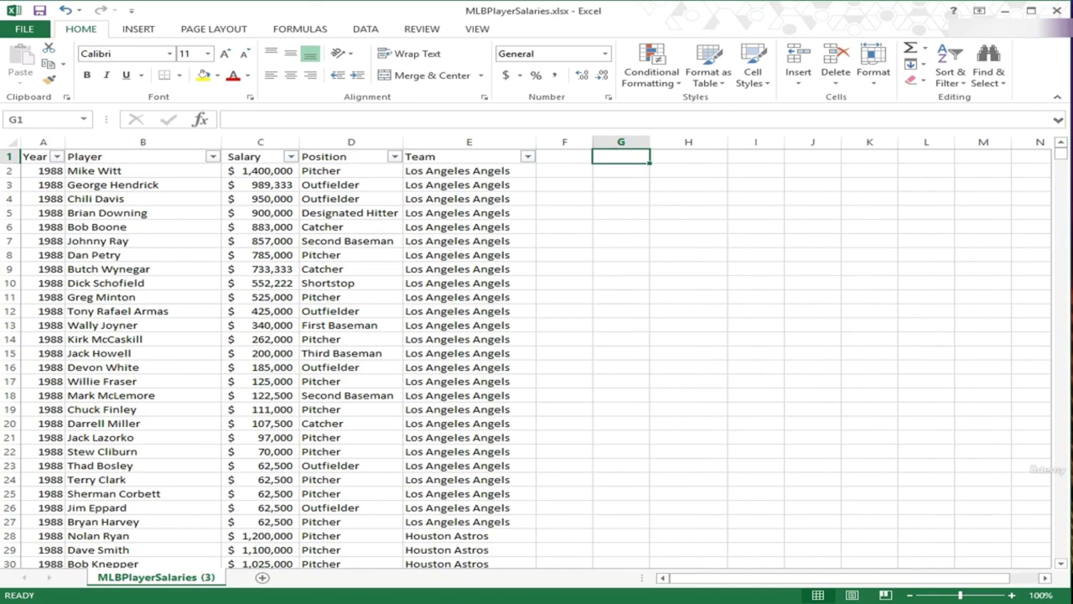
pyautogui.write('min')
pyautogui.press('Return')
pyautogui.write('max')
pyautogui.press('Return')
# Step: Calculate the minimum salary in H1 with the formula =min(c2:c19544)
pyautogui.press('Right')
pyautogui.press('Up')
pyautogui.press('Up')
pyautogui.write('=')
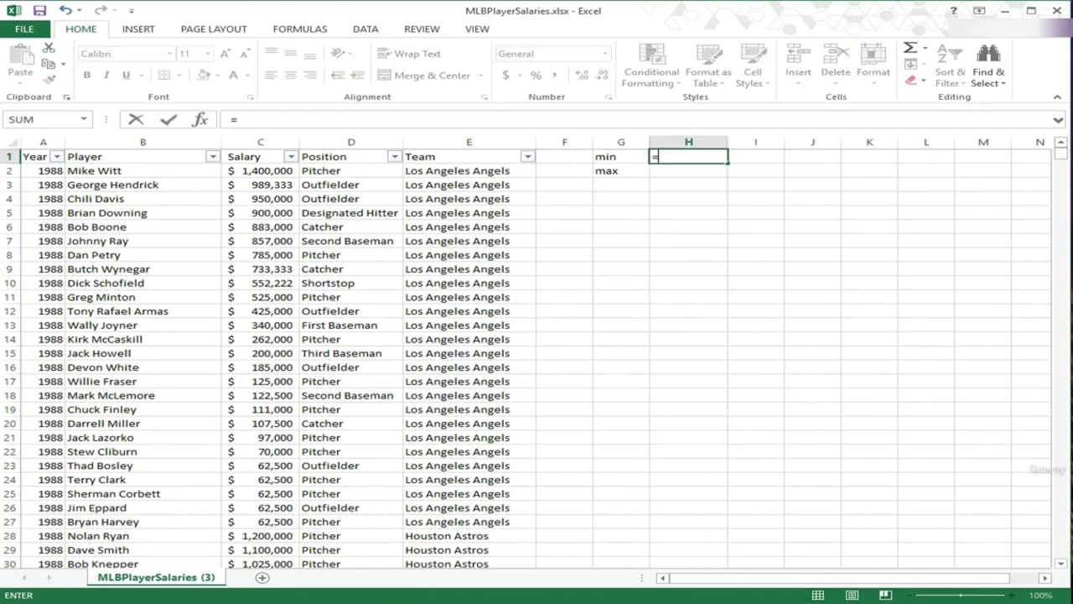
pyautogui.write('min')
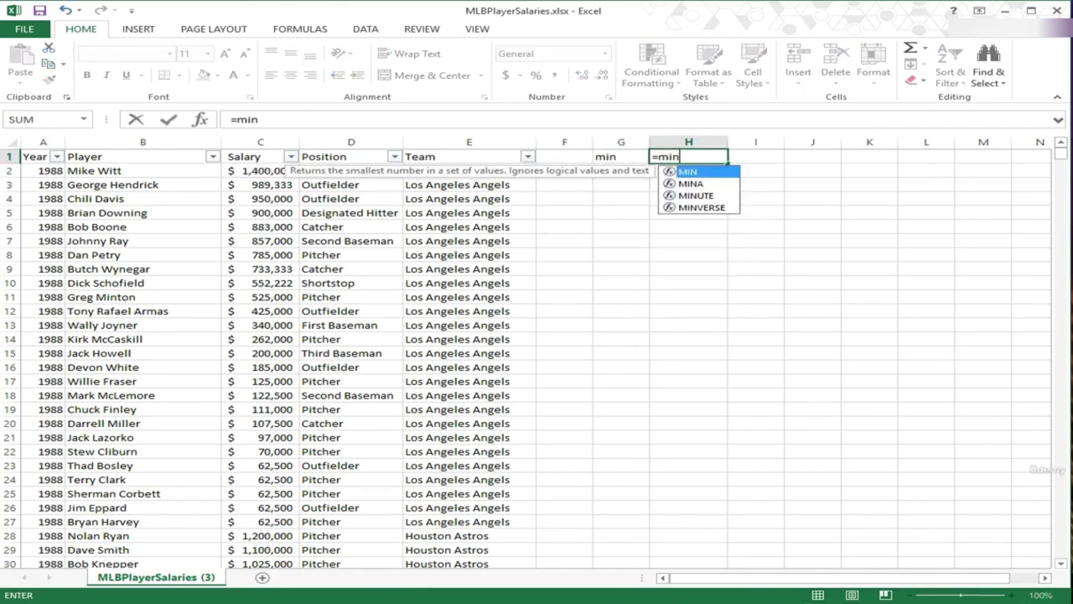
pyautogui.write('(')
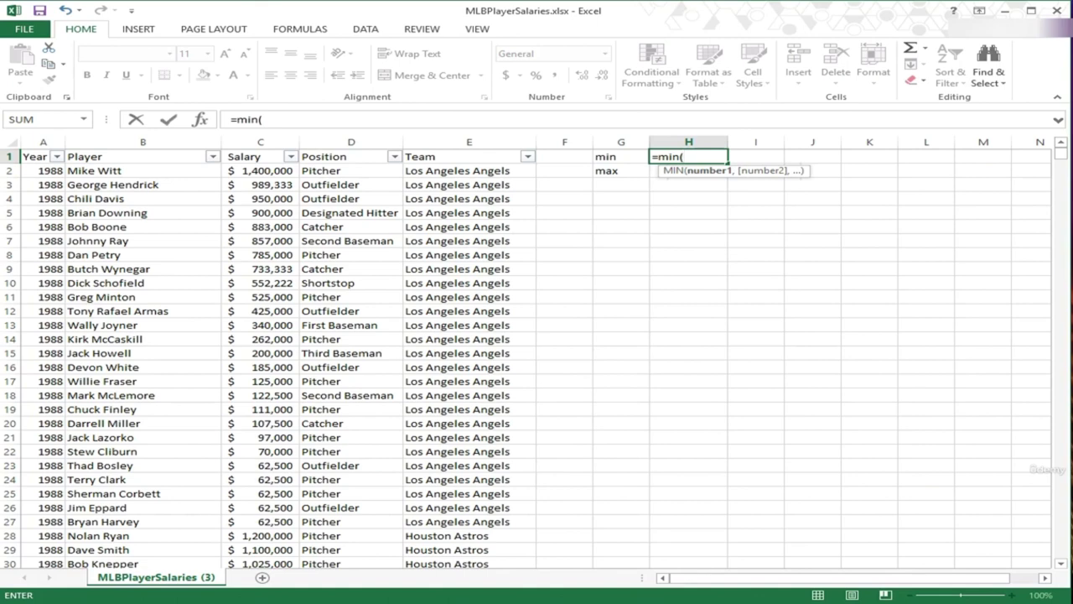
pyautogui.write('c2')
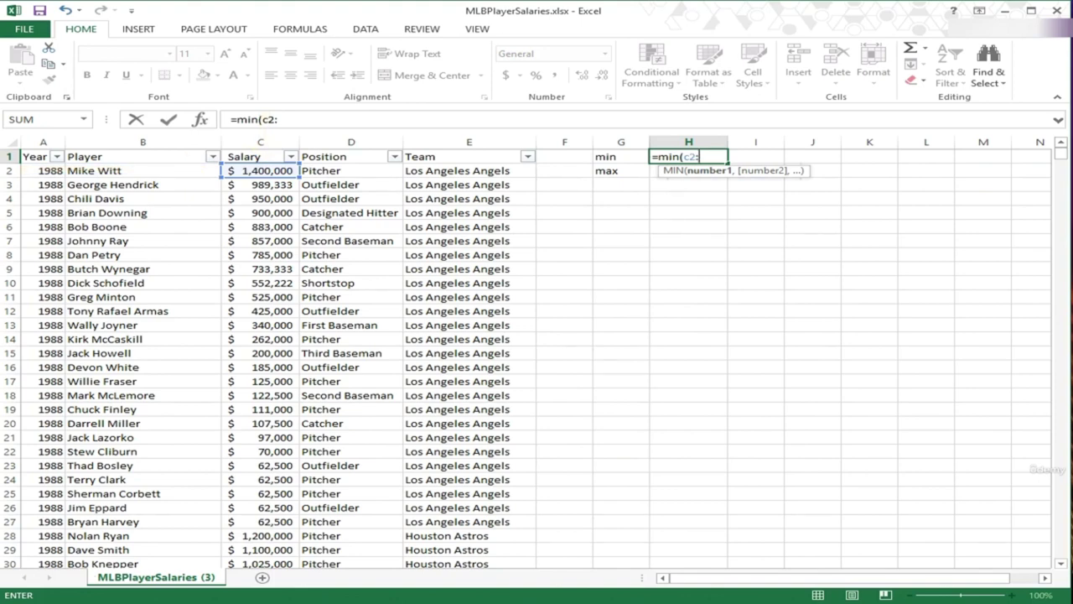
pyautogui.write(':c')
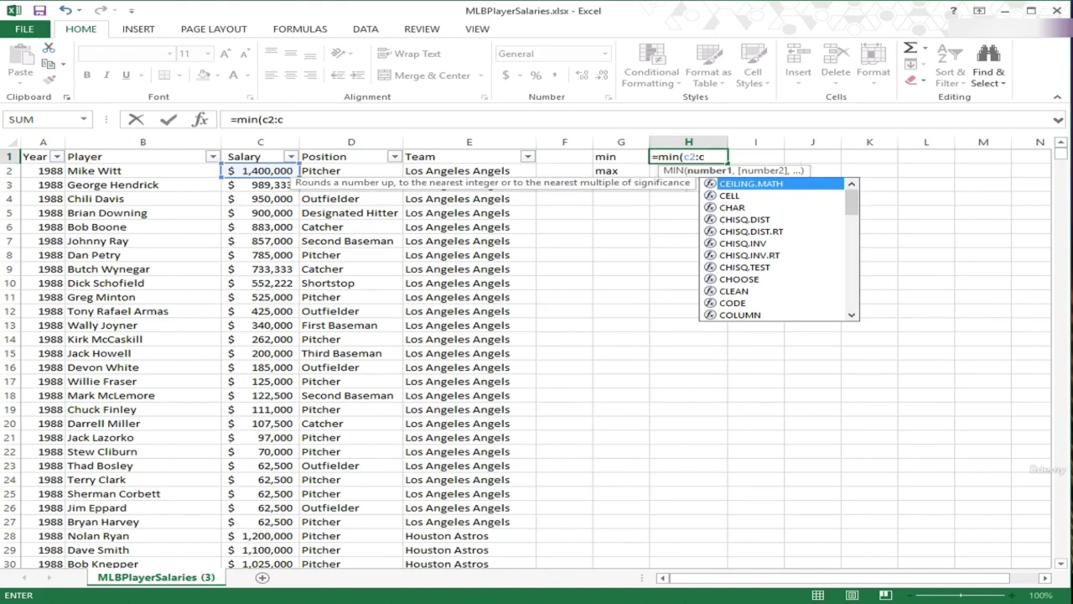
pyautogui.write('19')
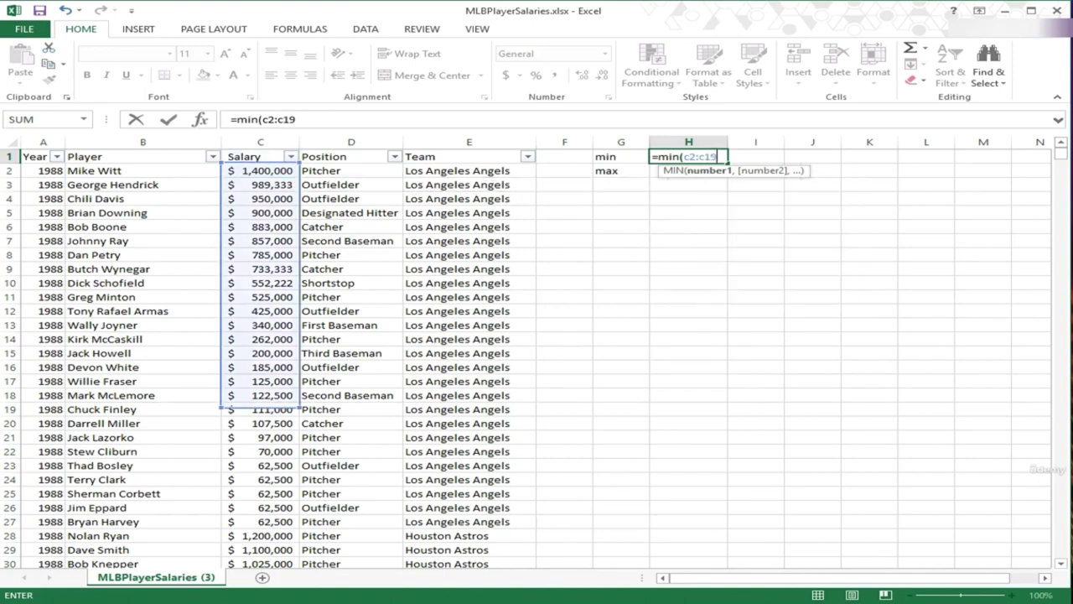
pyautogui.write('54')
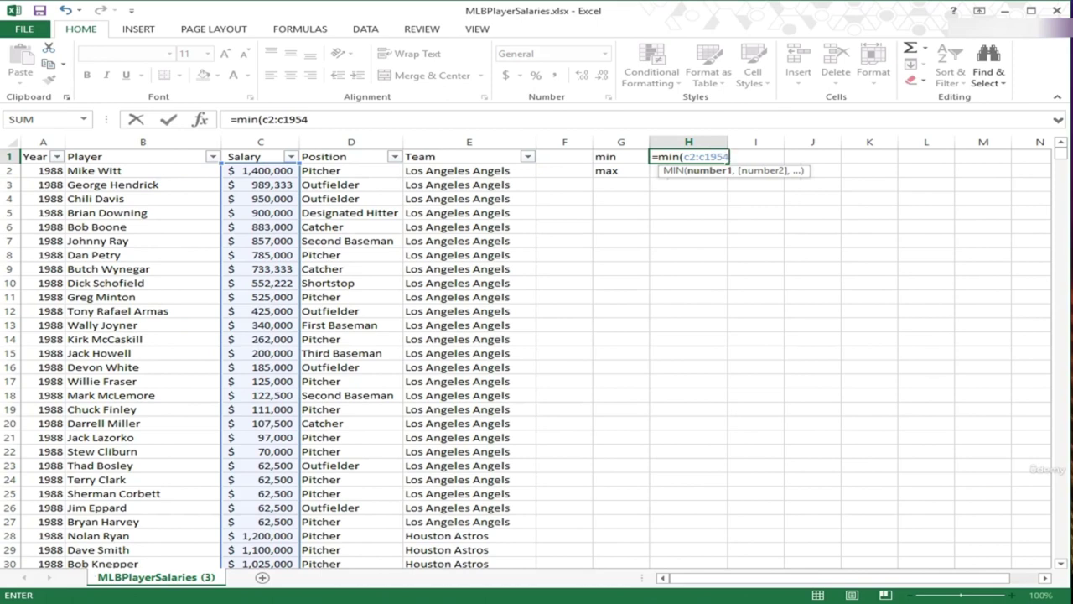
pyautogui.write('4)')
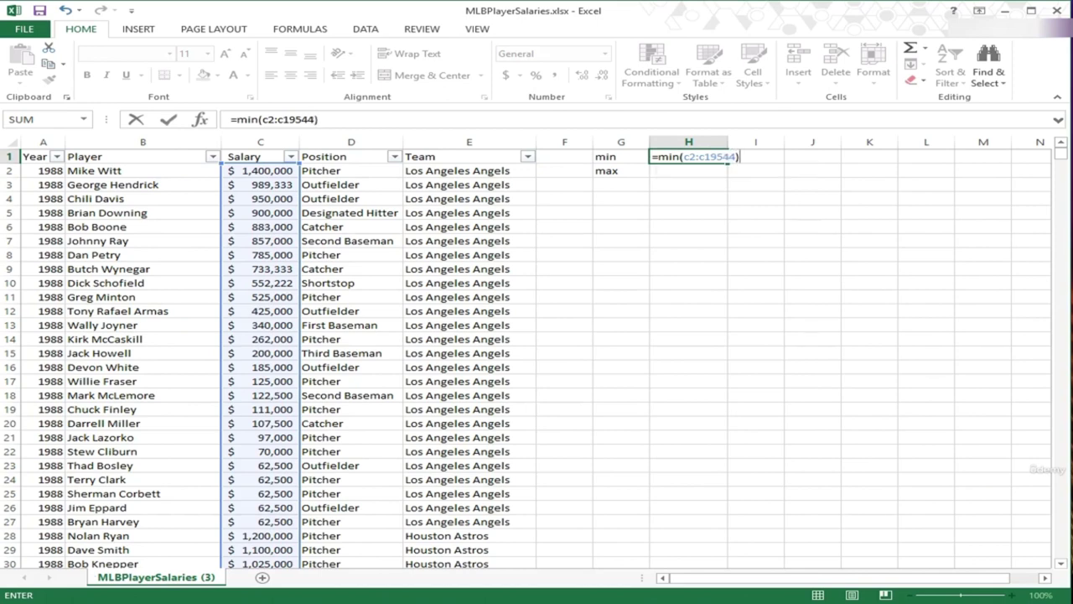
pyautogui.press('Return')
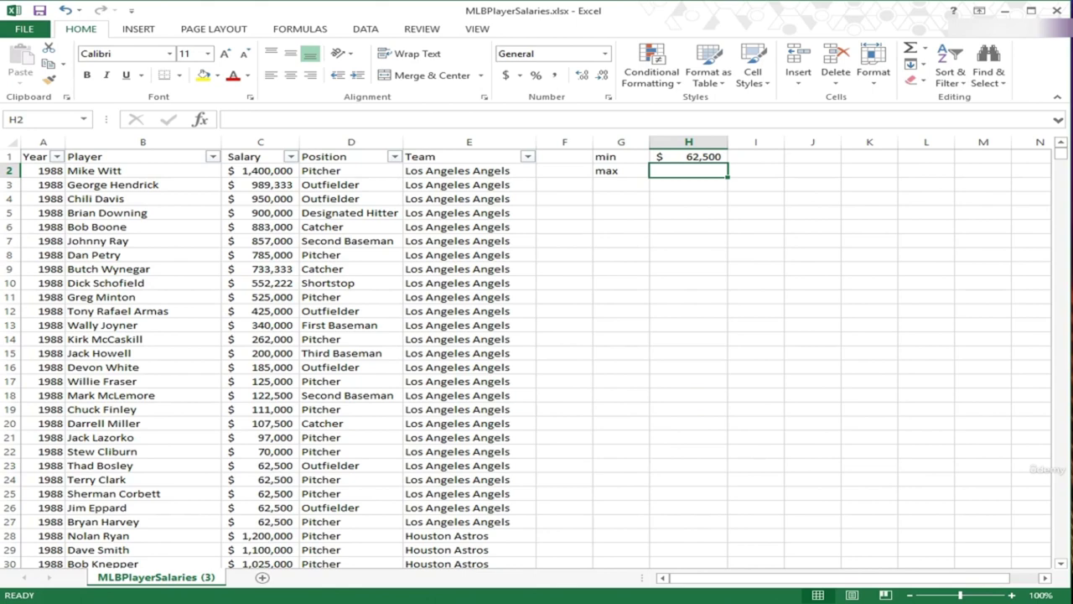
# Step: Calculate the maximum salary in H2 with the formula =max(c2:c19544)
pyautogui.write('=m')
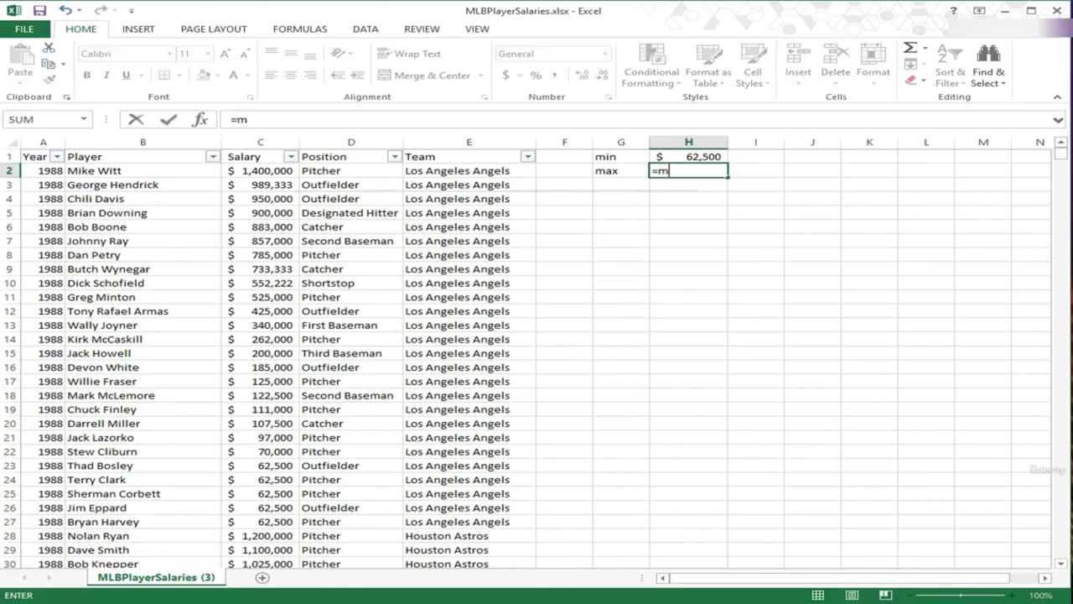
pyautogui.write('ax(')
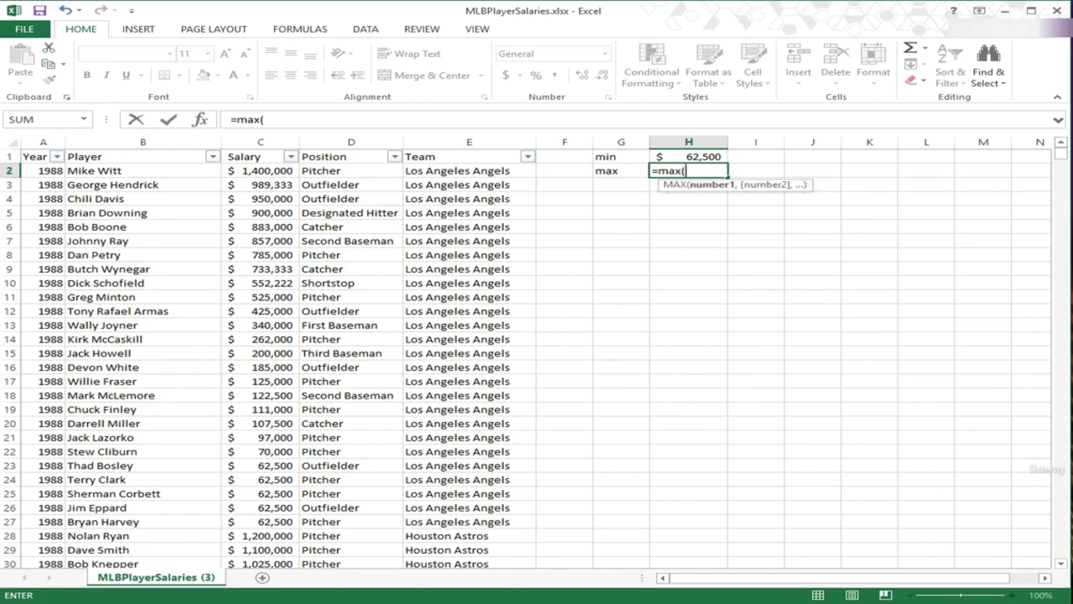
pyautogui.write('c2')
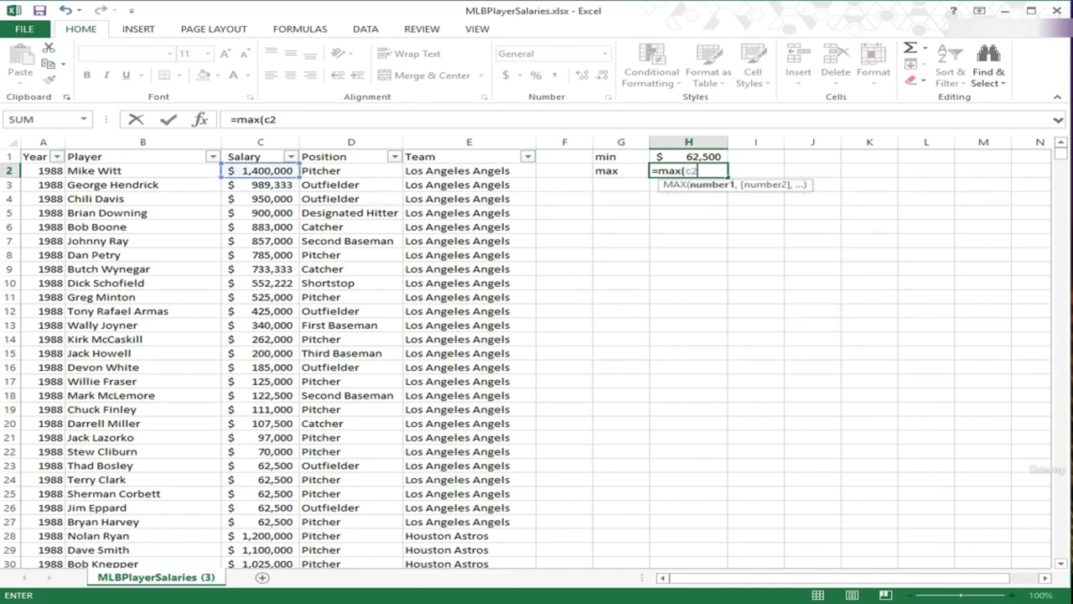
pyautogui.write(':c19544')
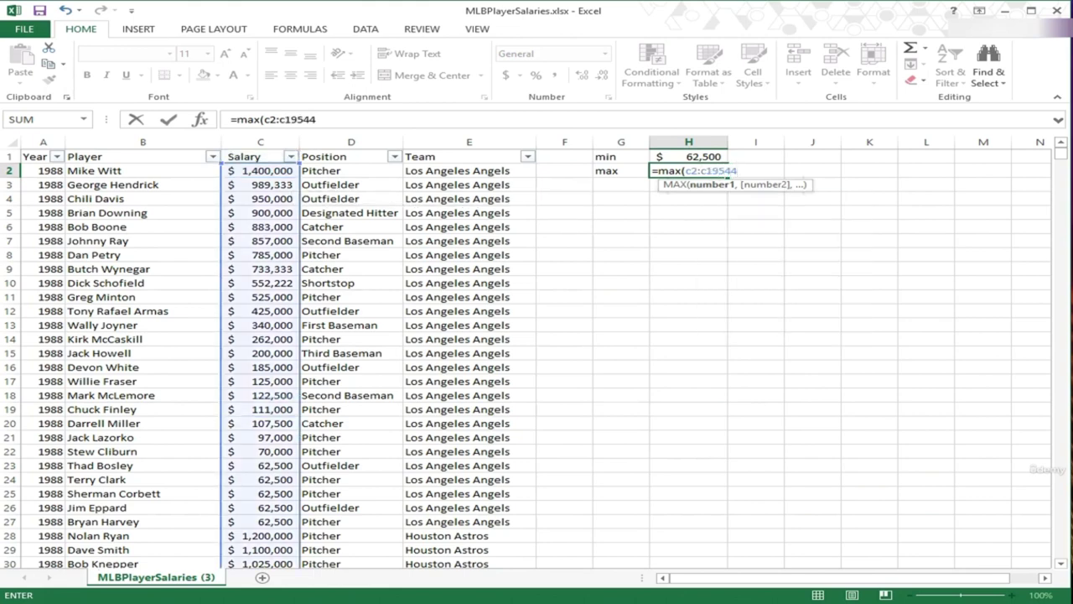
pyautogui.write(')')
pyautogui.press('Return')
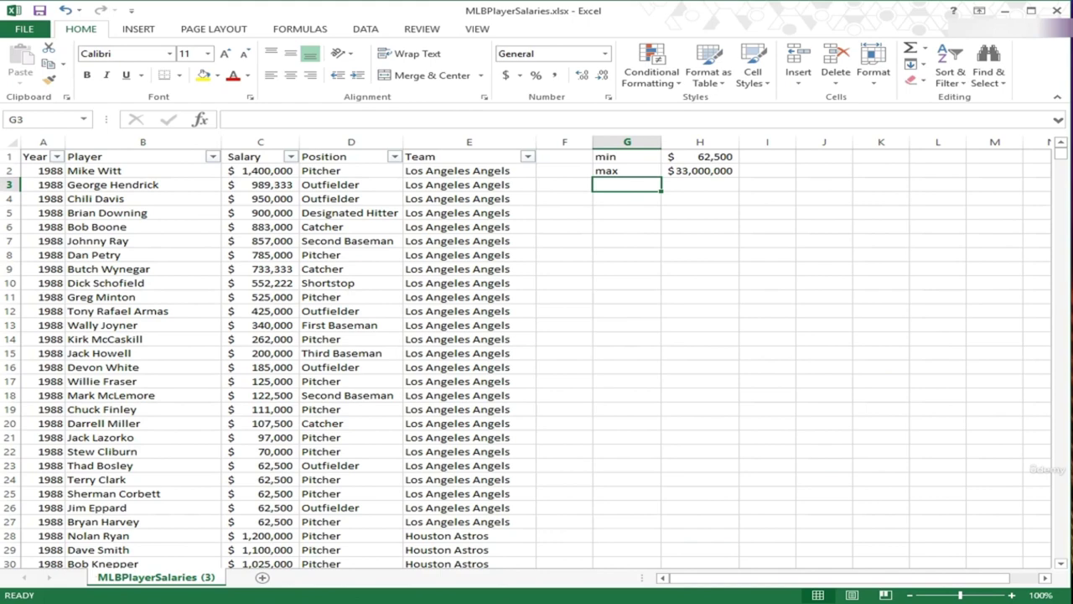
# Step: Label G3 as num bins and set the number of bins in H3 to 10
pyautogui.write('num bins')
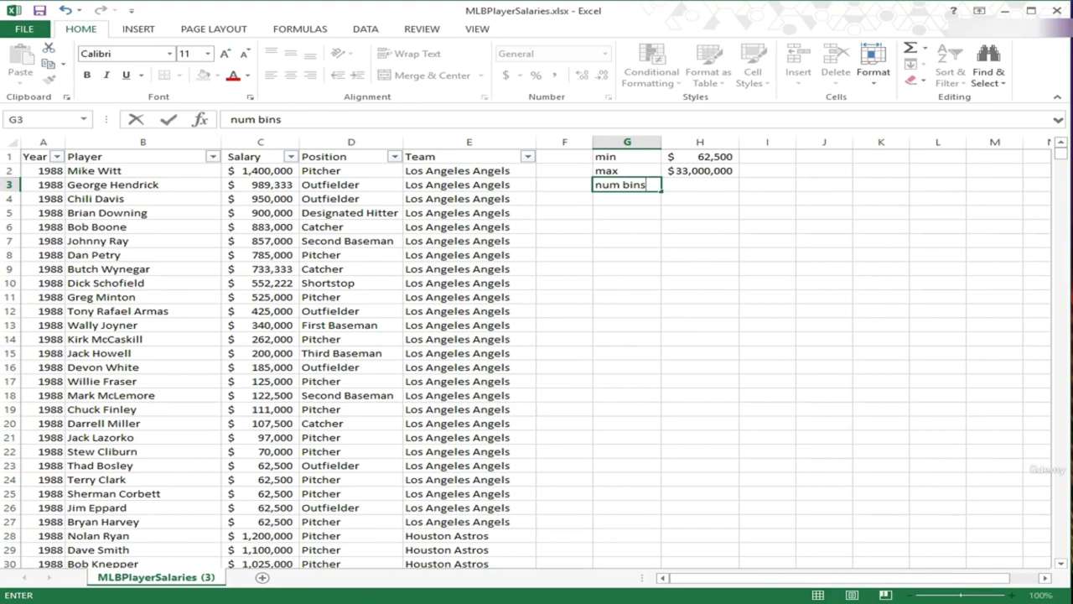
pyautogui.press('Tab')
pyautogui.write('10')
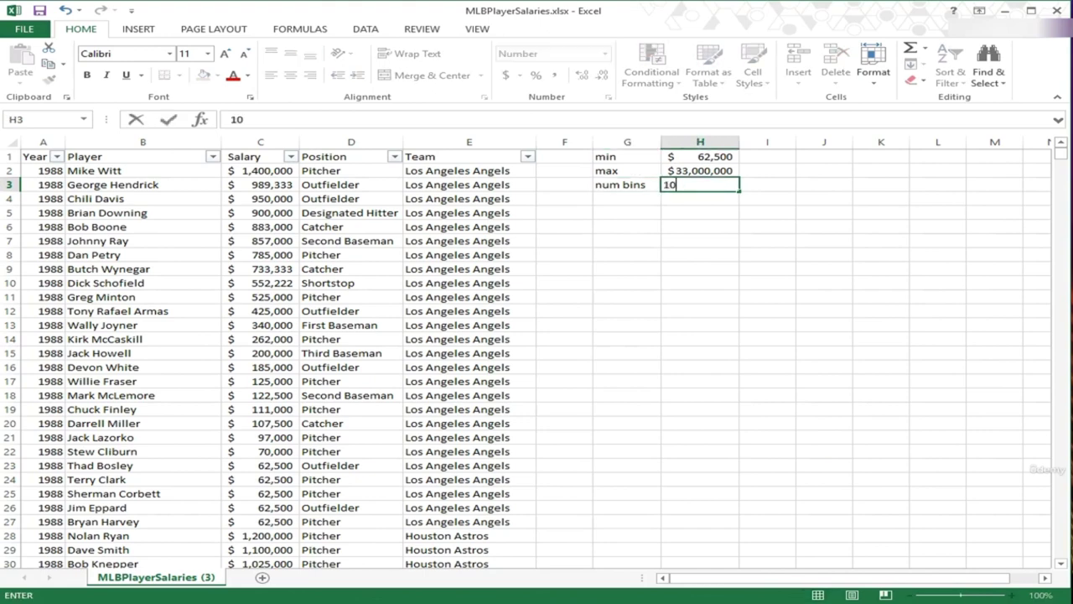
pyautogui.press('Return')
# Step: Label G4 as bin width and calculate the width in H4 with =(h2-h1)/10
pyautogui.doubleClick(626, 199)
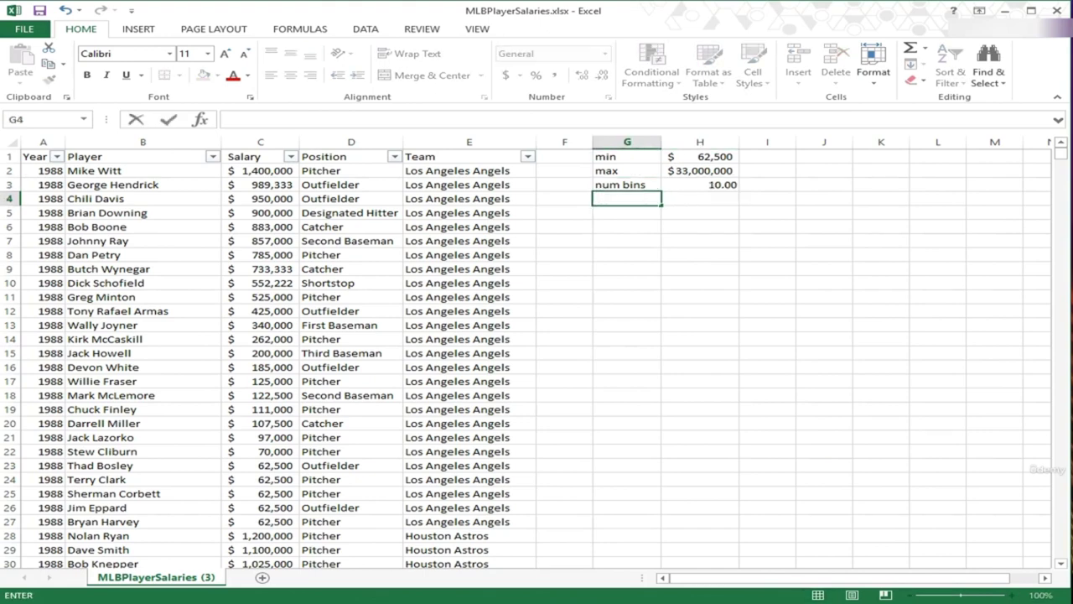
pyautogui.write('bin width')
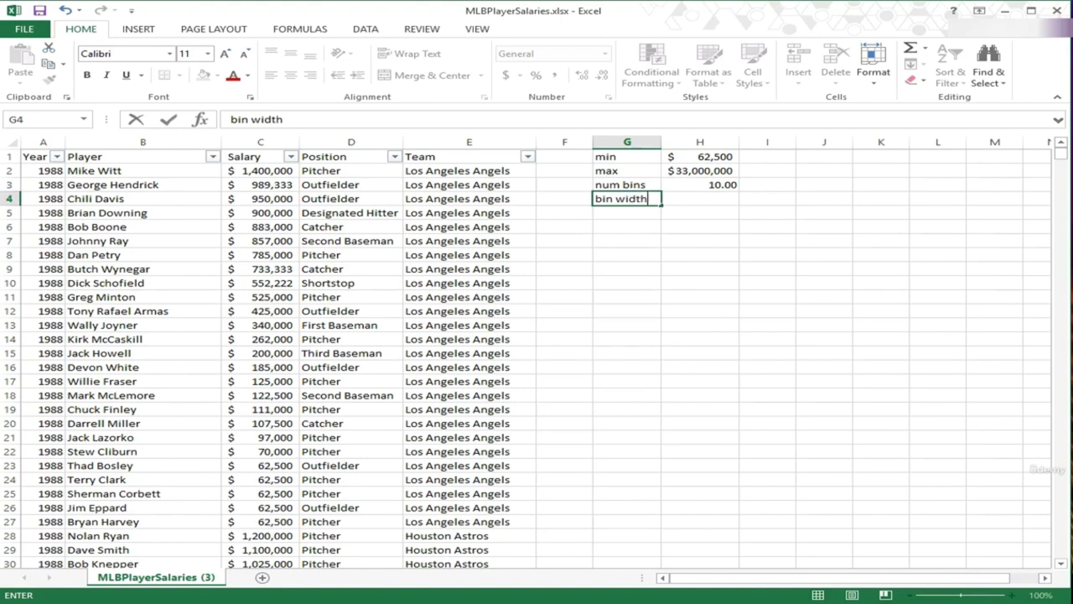
pyautogui.press('Tab')
pyautogui.write('=(')
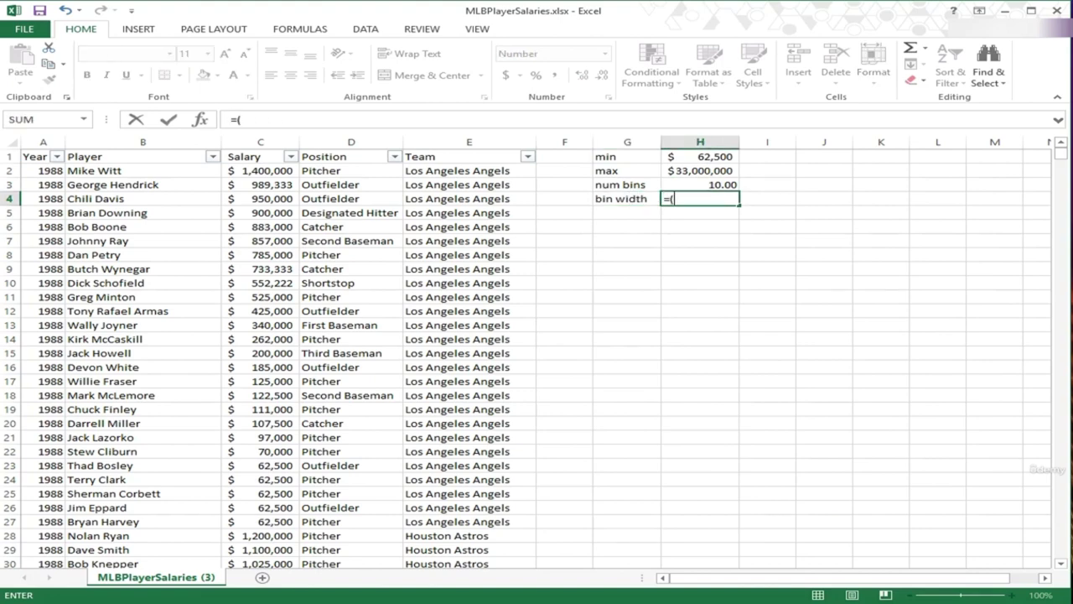
pyautogui.write('h')
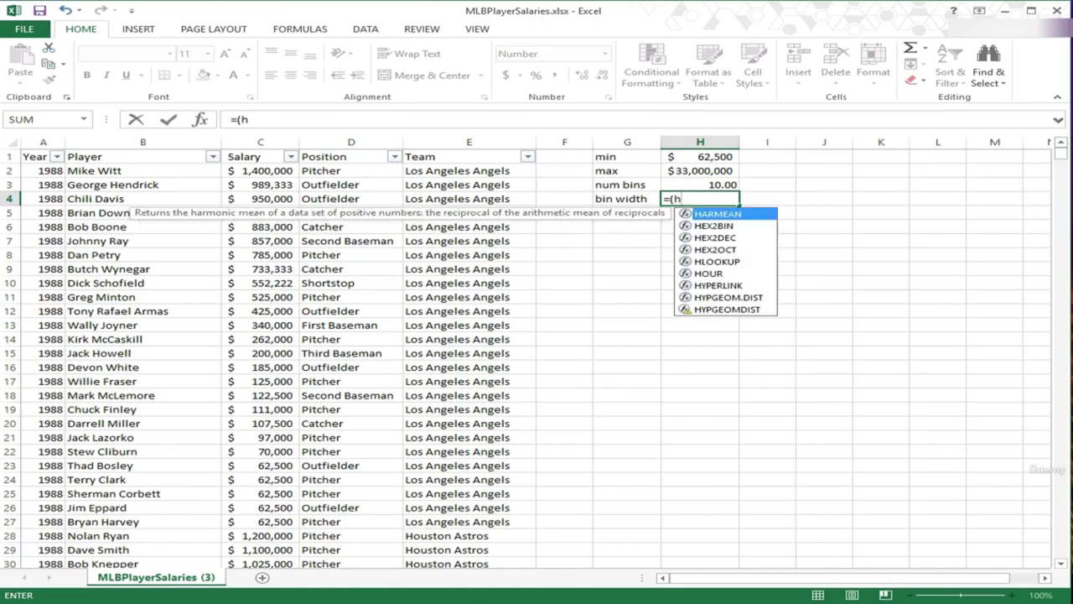
pyautogui.write('2-')
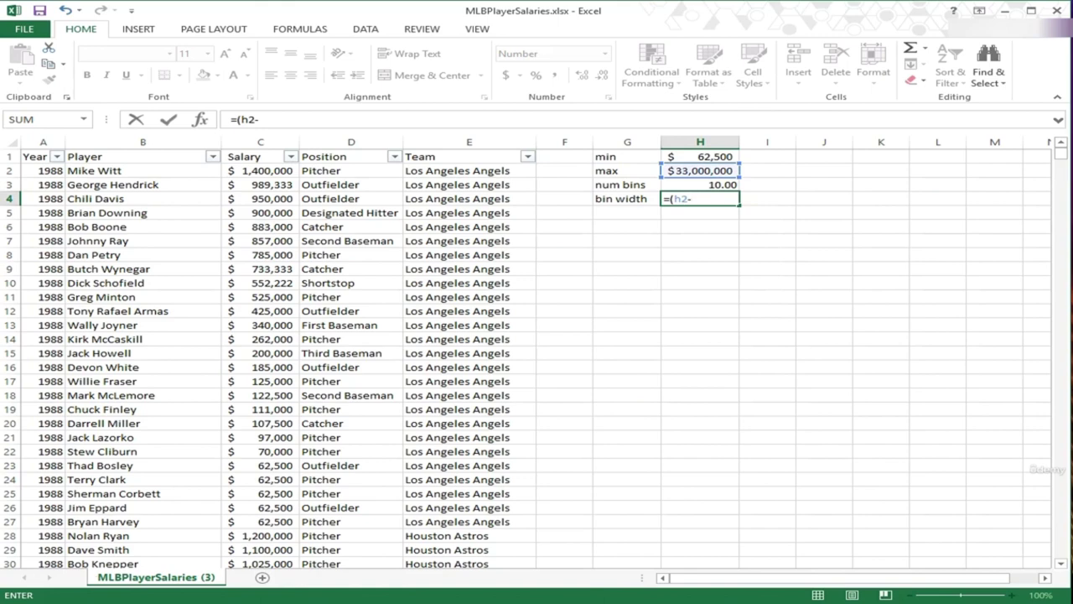
pyautogui.write('h1')
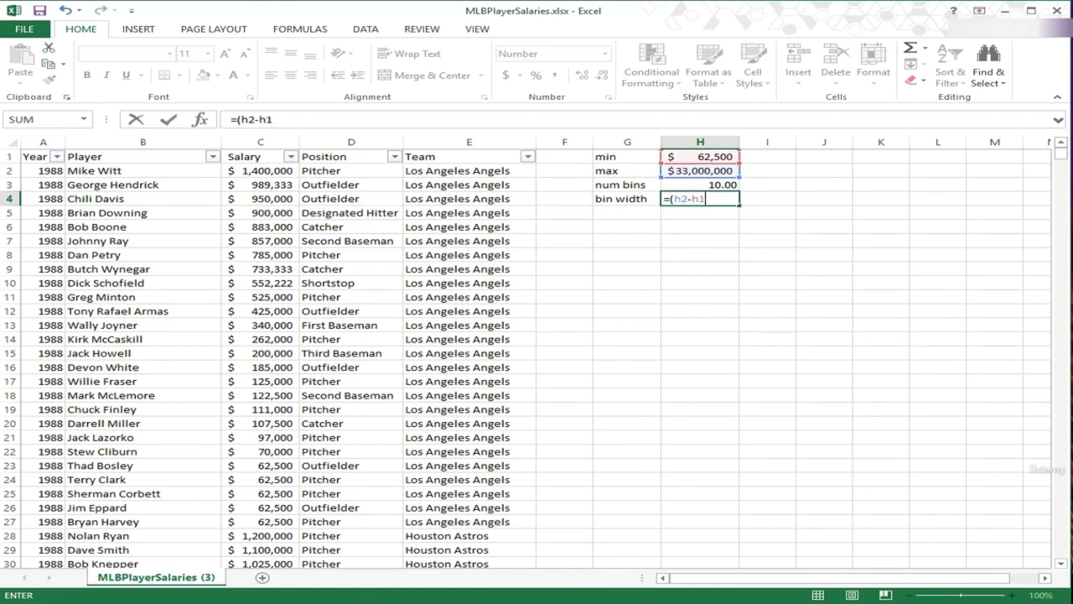
pyautogui.write(')/10')
pyautogui.press('Return')
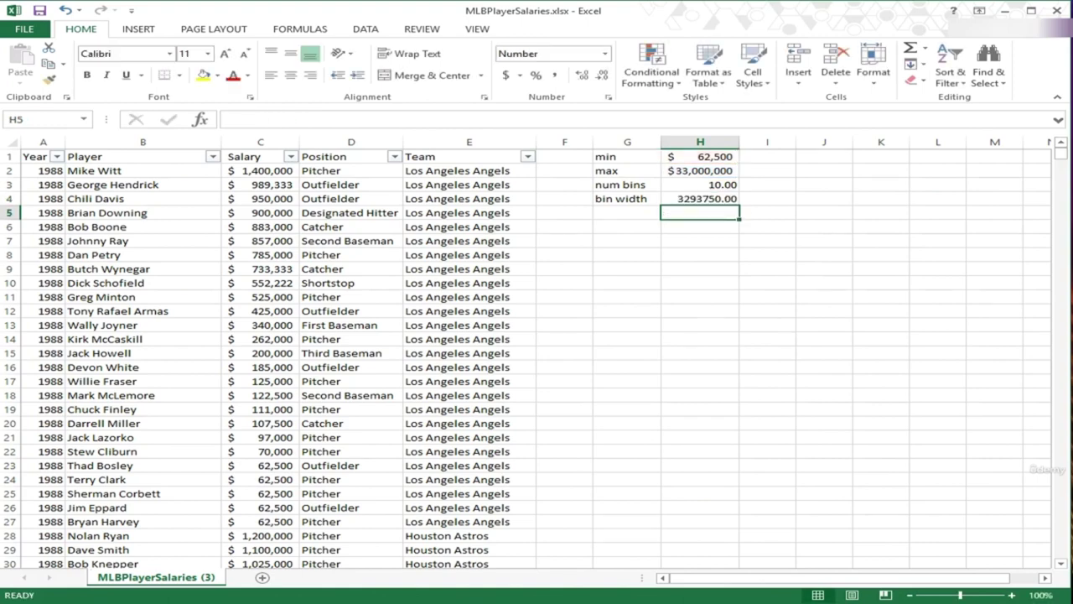
# Step: Label G6 as boundaries and calculate the first bin boundary in H6 with =h1+h4
pyautogui.click(699, 227)
pyautogui.click(627, 226)
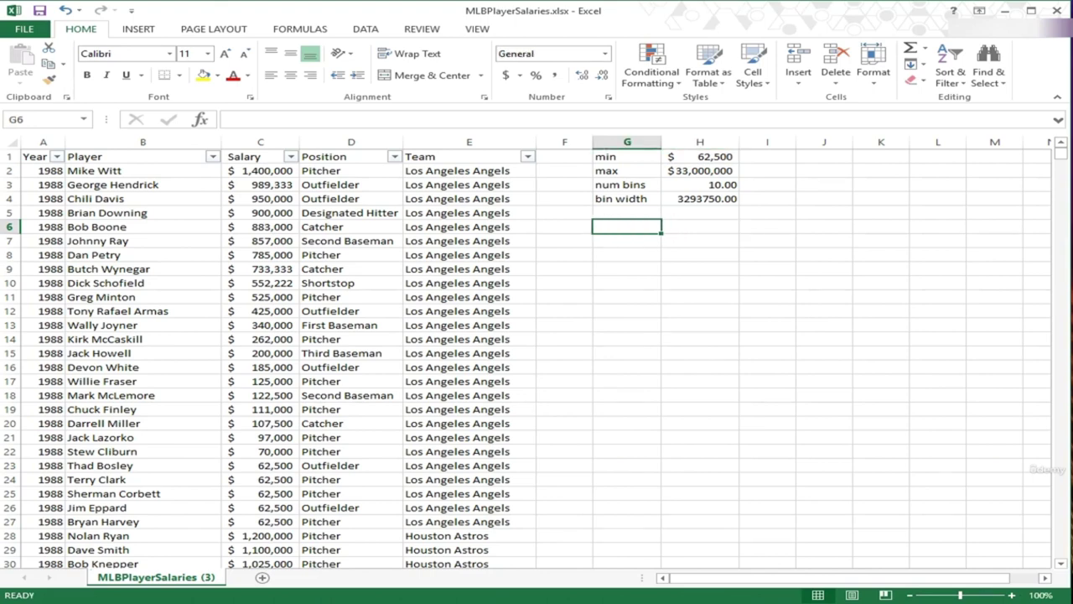
pyautogui.write('boundaries')
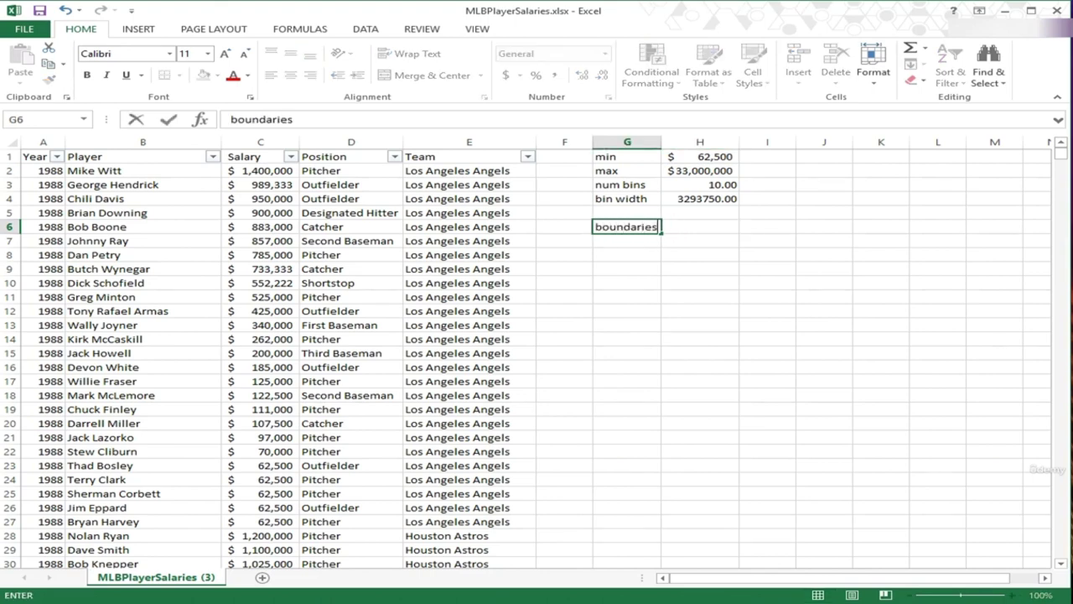
pyautogui.press('Return')
pyautogui.click(700, 241)
pyautogui.click(699, 227)
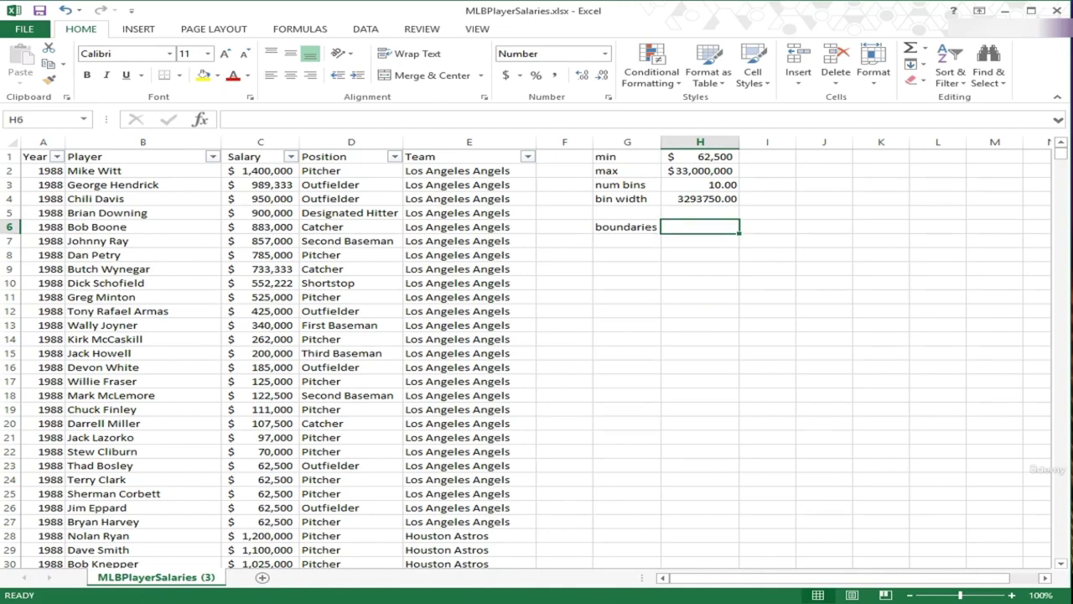
pyautogui.write('=')
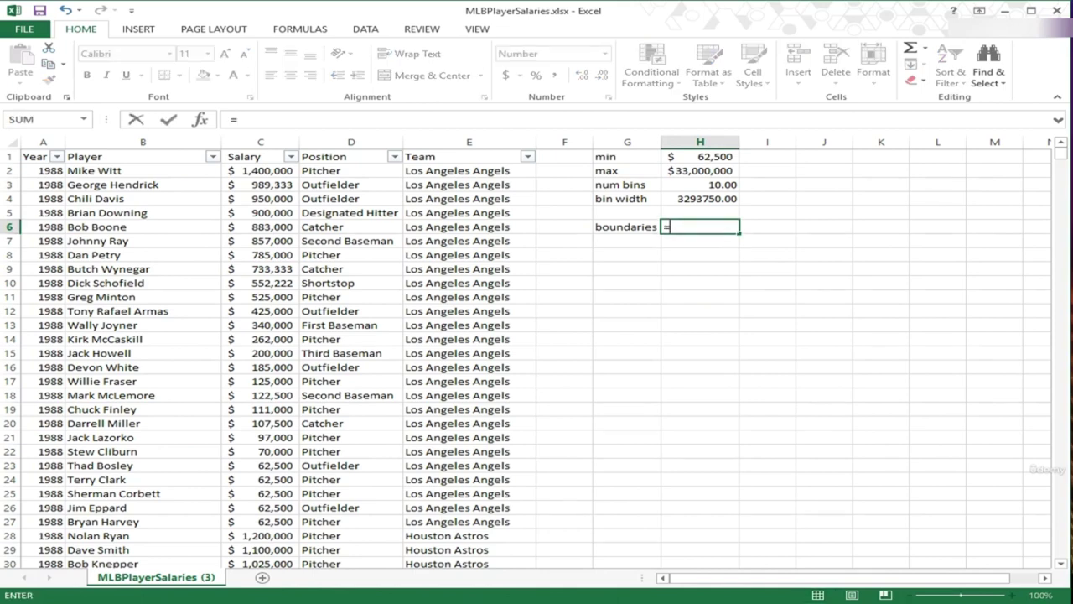
pyautogui.write('h')
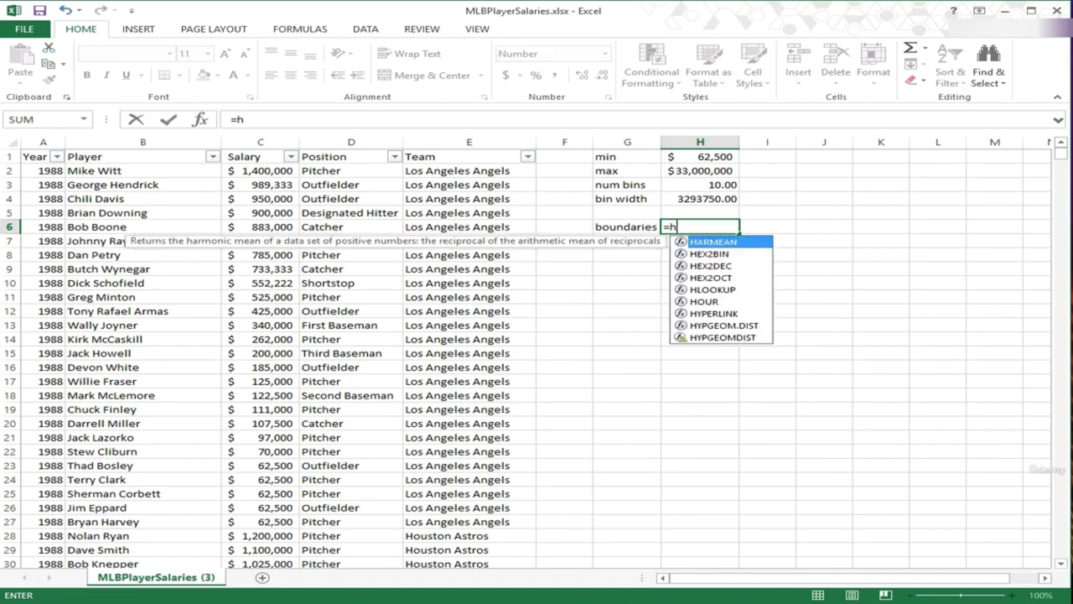
pyautogui.write('1+')
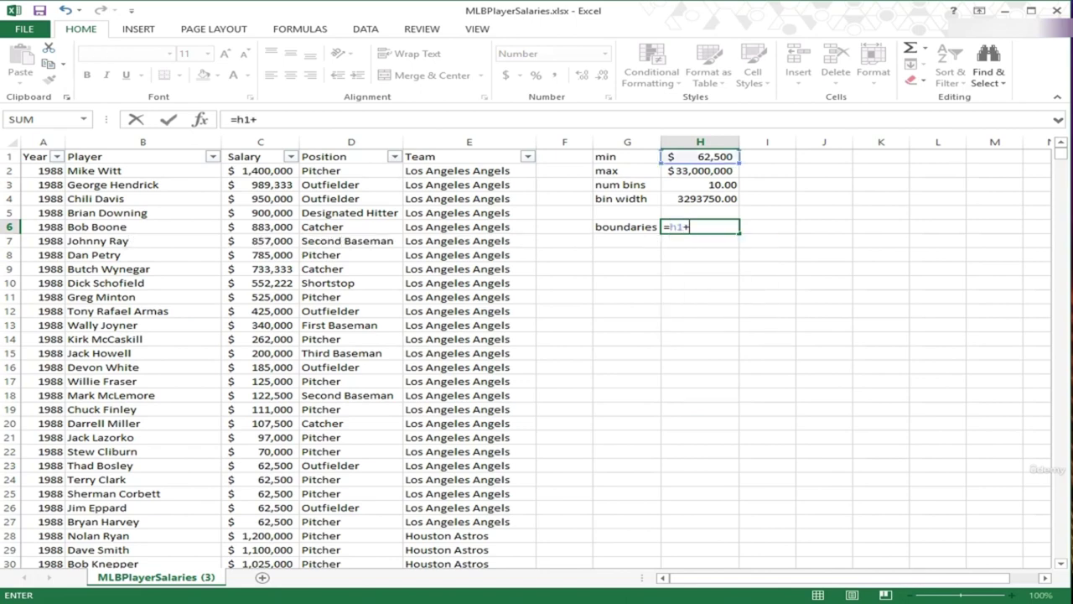
pyautogui.write('h4')
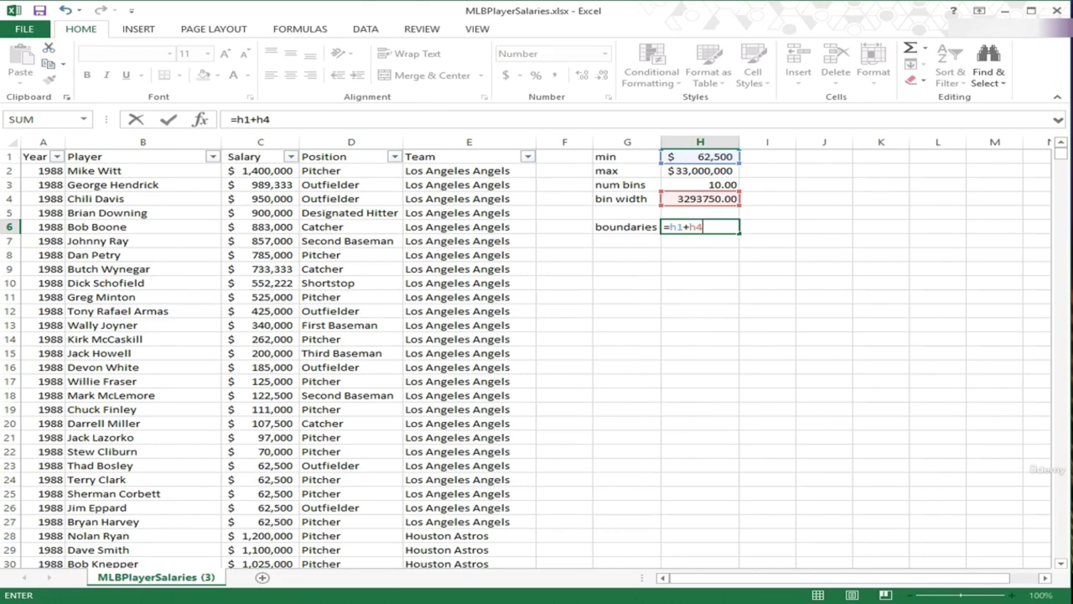
pyautogui.press('Return')
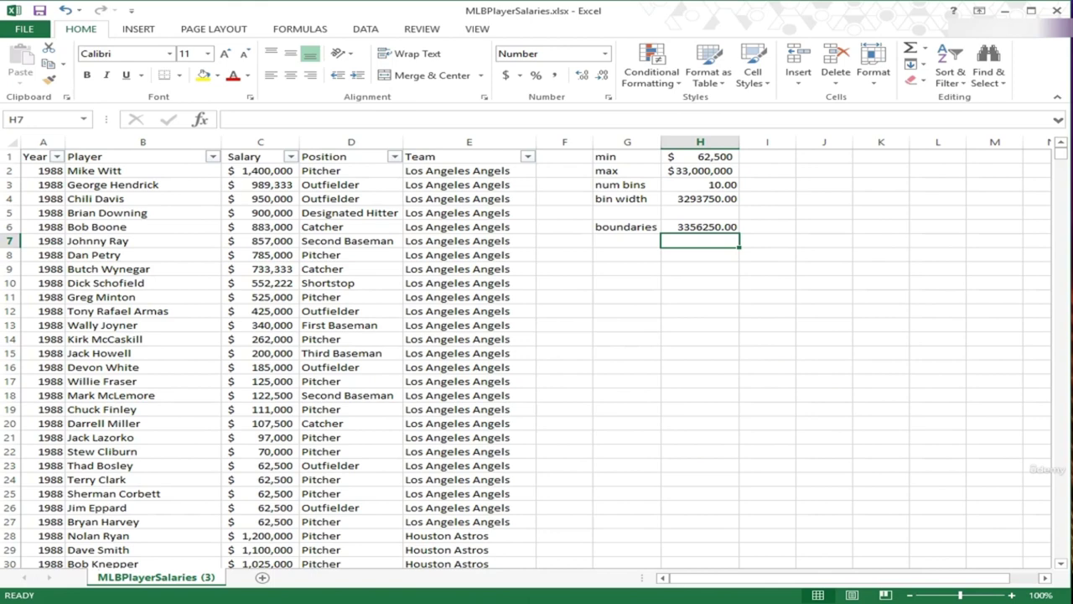
# Step: Calculate the second bin boundary in H7 with =h1+(2*h4)
pyautogui.write('=')
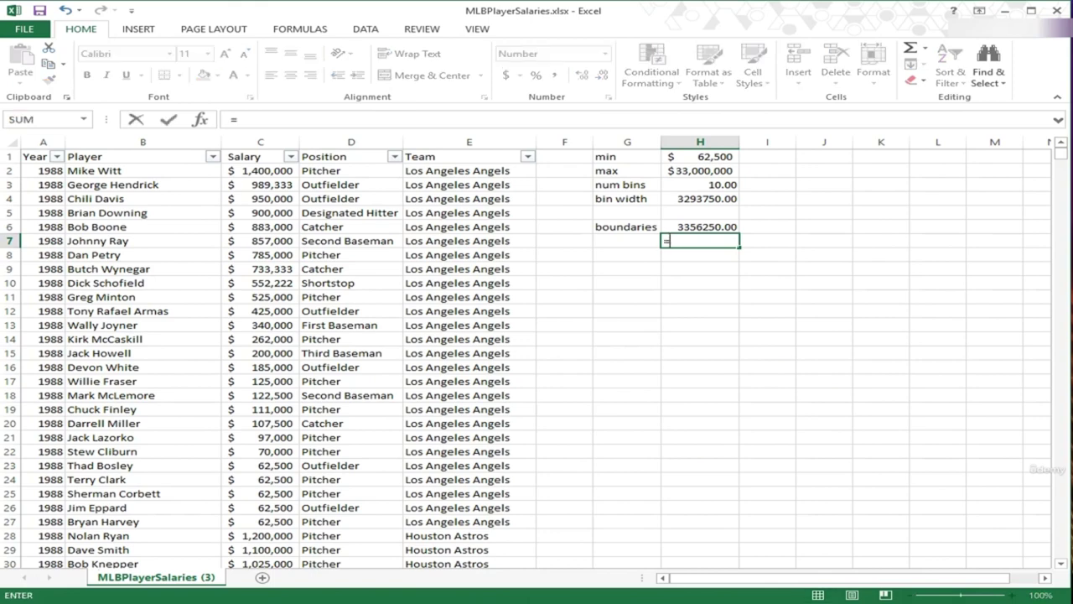
pyautogui.write('h1')
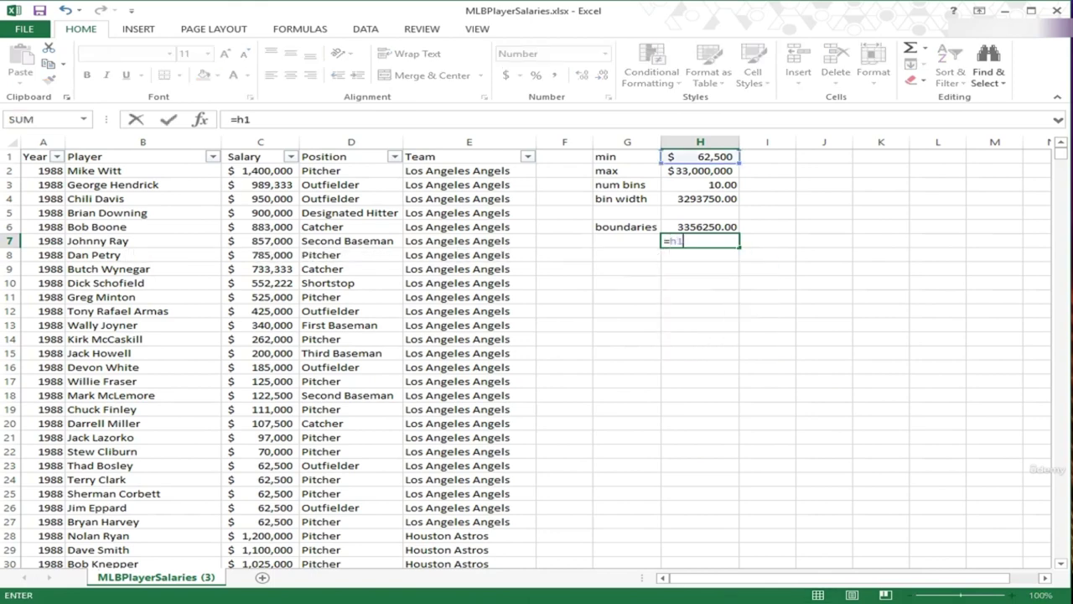
pyautogui.write('+(2*h4)')
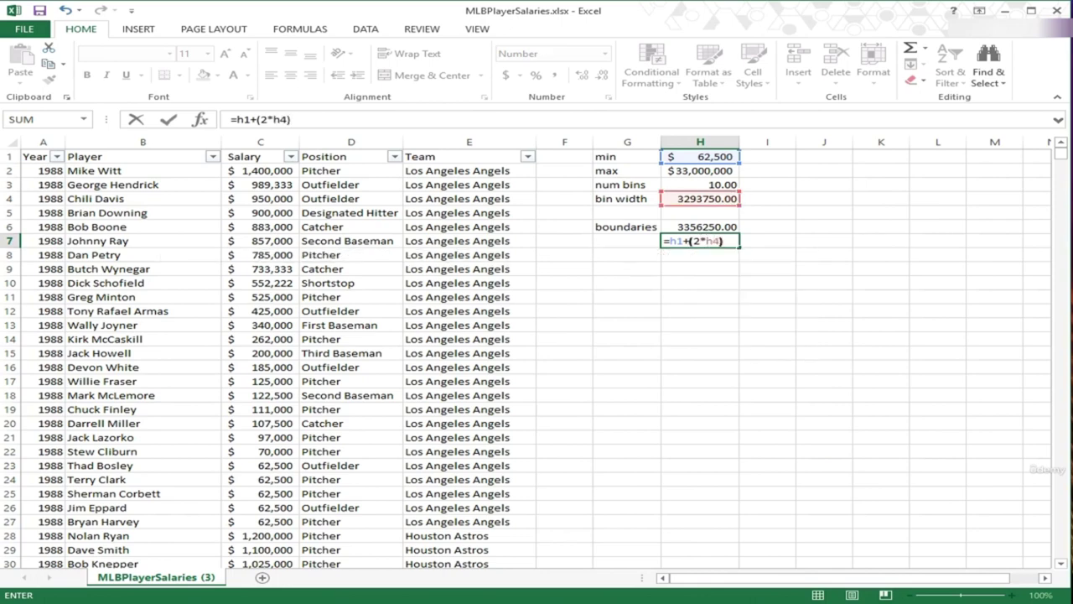
pyautogui.press('Return')
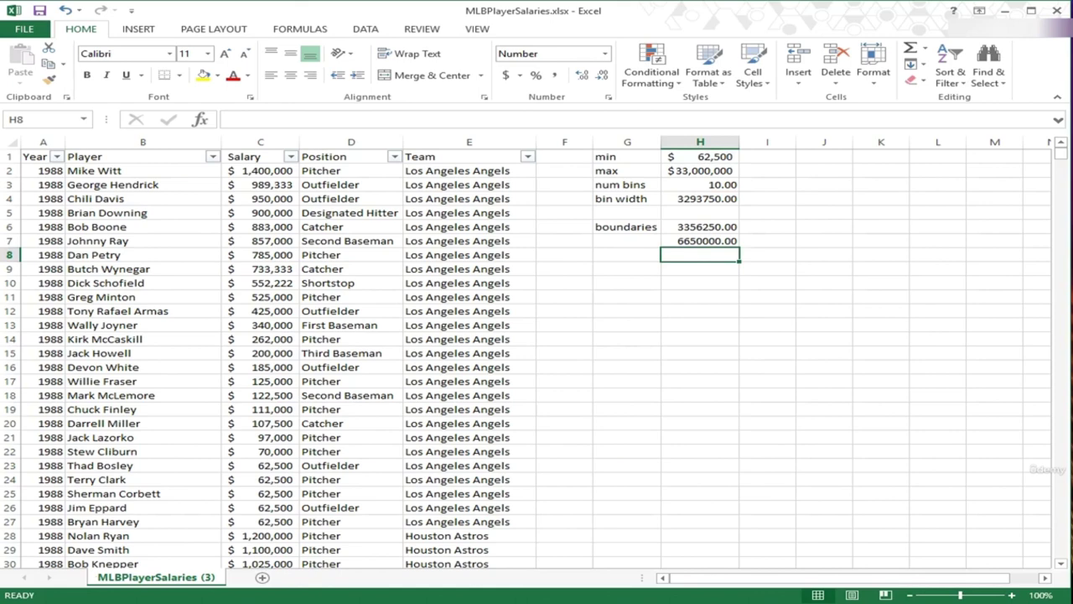
# Step: Calculate the remaining bin boundaries in H8 through H14, starting with =h1+(3*h4) in H8
pyautogui.write('=h1+(3*h4)')
pyautogui.press('Return')
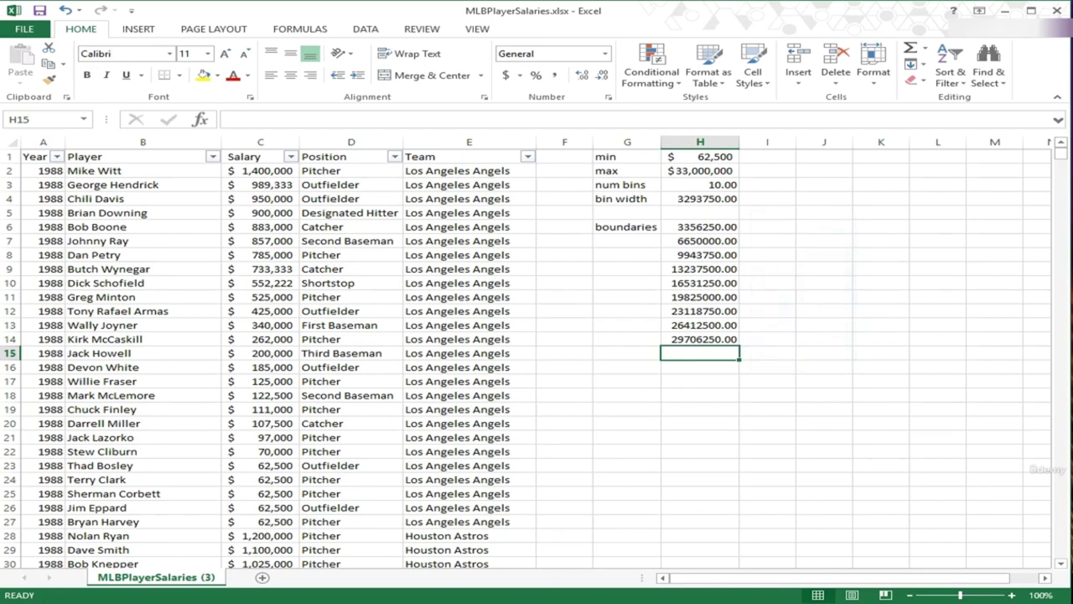
# Step: Open the Data Analysis Histogram tool and clear the leftover input and bin ranges
pyautogui.hotkey('alt', 'a')
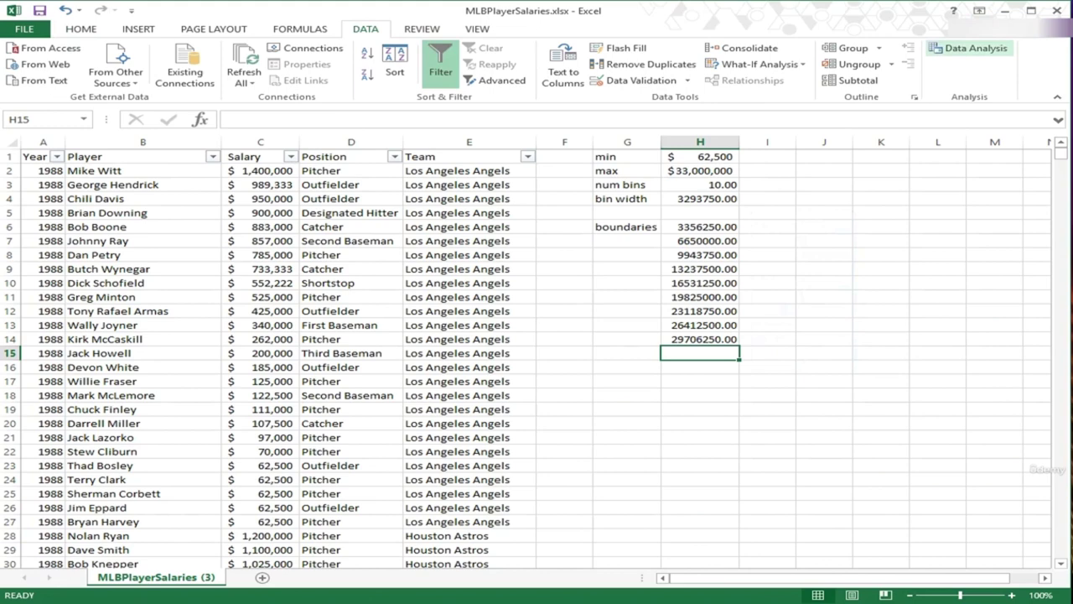
pyautogui.click(971, 48)
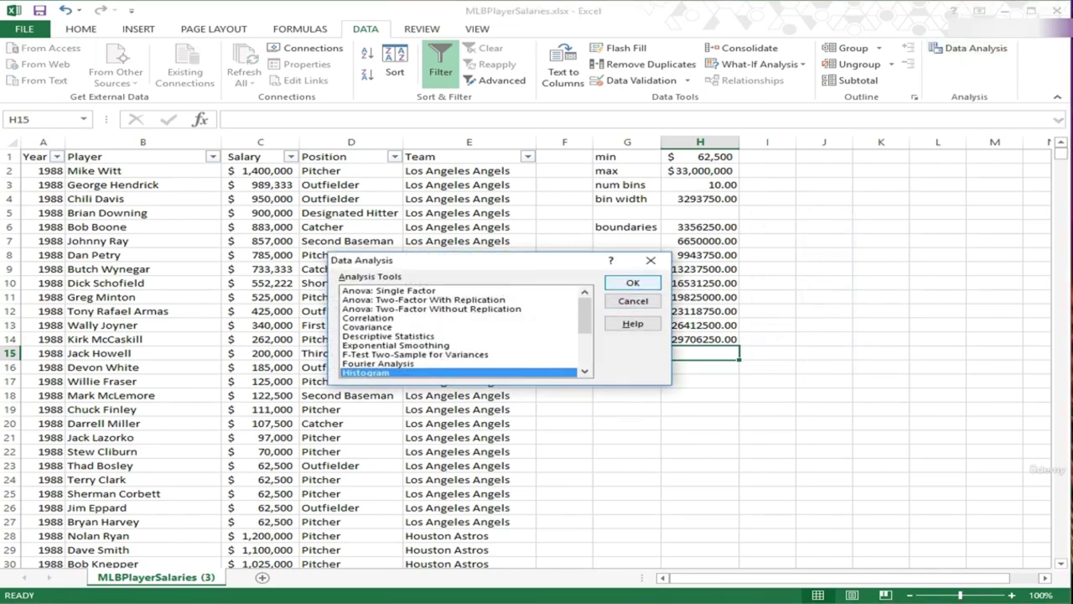
pyautogui.press('Return')
pyautogui.moveTo(469, 226); pyautogui.dragTo(745, 226)
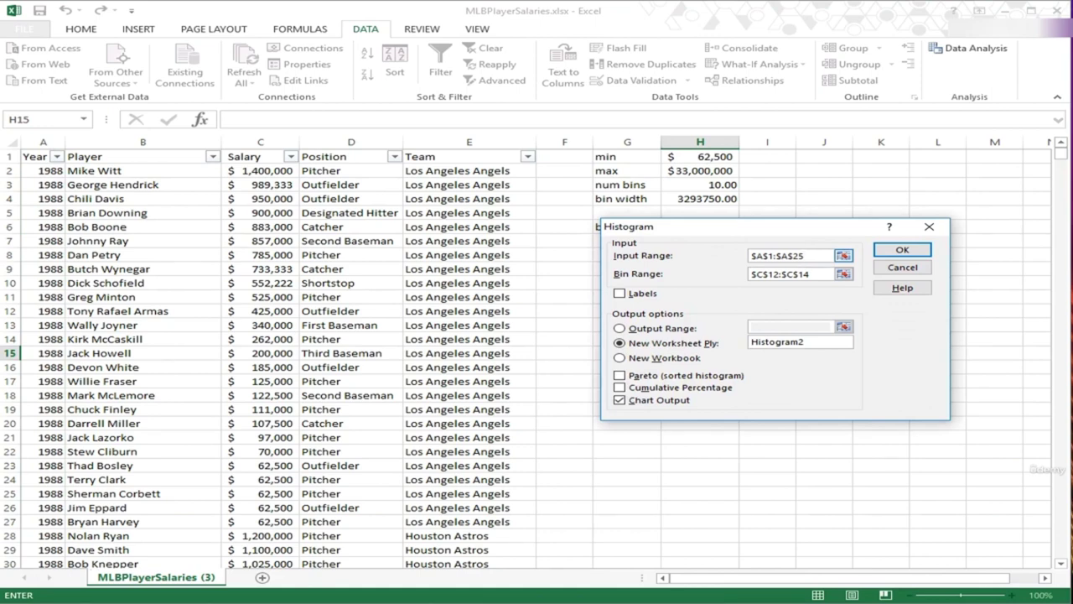
pyautogui.press('BackSpace')
pyautogui.press('BackSpace')
pyautogui.press('BackSpace')
pyautogui.press('BackSpace')
pyautogui.press('BackSpace')
pyautogui.press('BackSpace')
pyautogui.press('BackSpace')
pyautogui.press('BackSpace')
pyautogui.press('BackSpace')
pyautogui.press('BackSpace')
pyautogui.press('BackSpace')
pyautogui.press('BackSpace')
pyautogui.press('BackSpace')
pyautogui.press('BackSpace')
pyautogui.press('BackSpace')
pyautogui.press('BackSpace')
pyautogui.press('BackSpace')
pyautogui.press('BackSpace')
pyautogui.press('BackSpace')
pyautogui.press('BackSpace')
pyautogui.press('BackSpace')
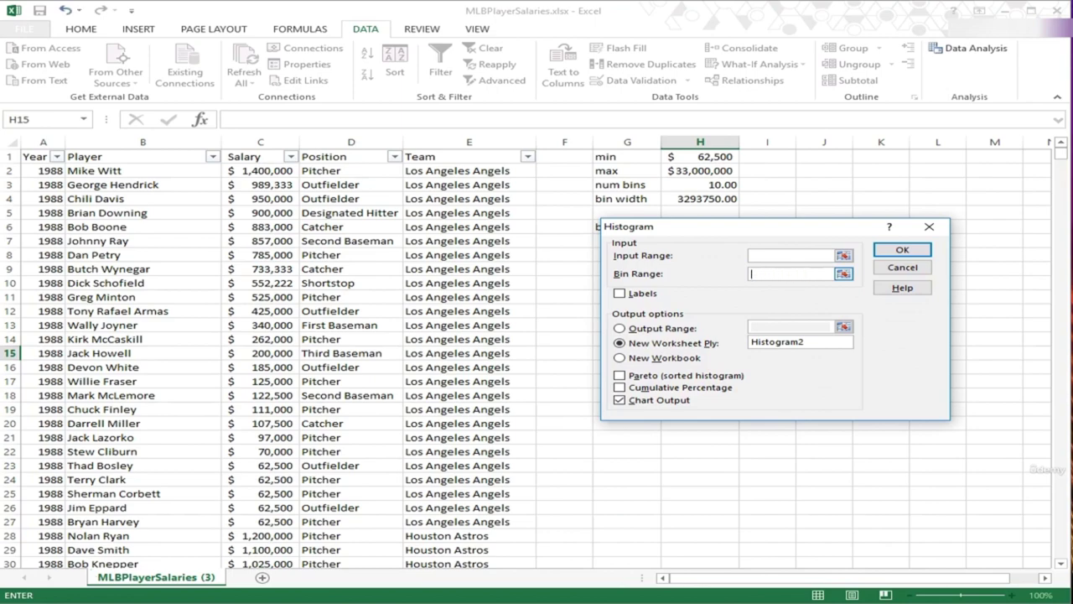
# Step: Set the histogram's input range to the salary values in c2:c19544
pyautogui.click(790, 255)
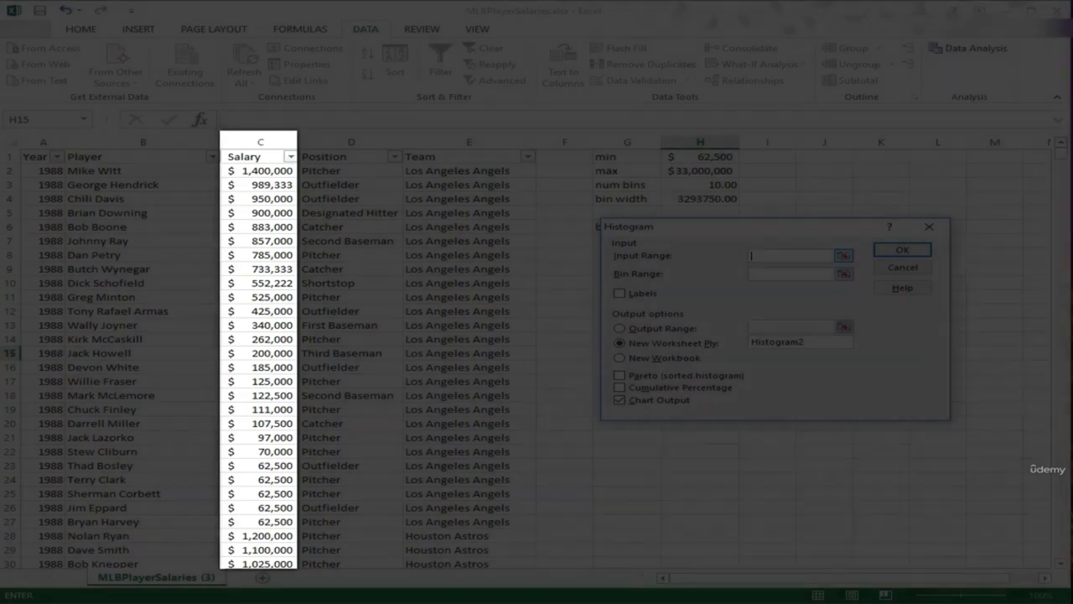
pyautogui.write('c2:c')
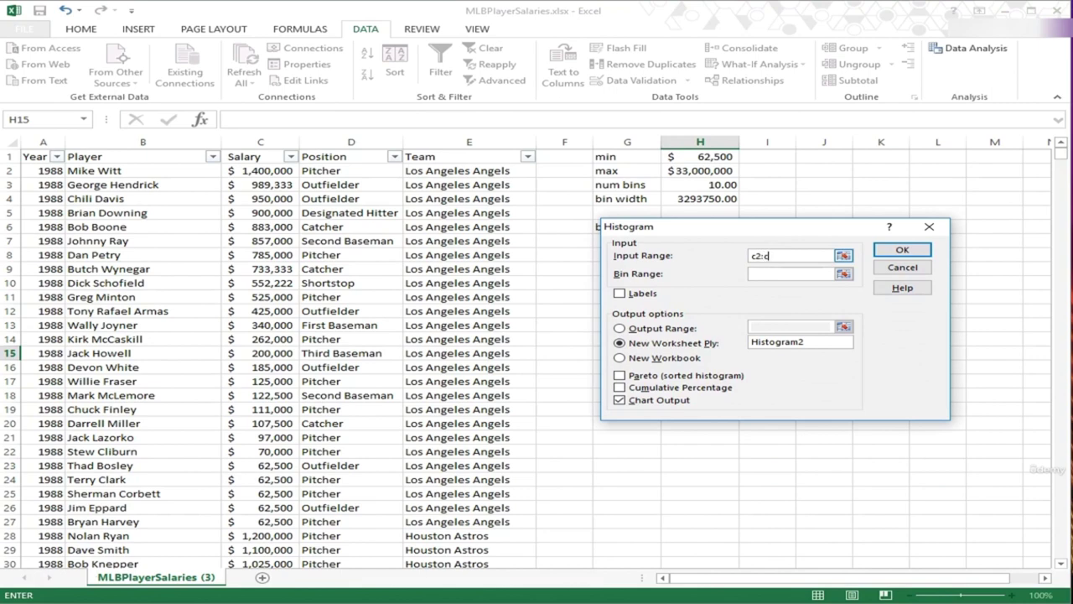
pyautogui.write('19544')
# Step: Set the histogram's bin range to the calculated boundaries in $H$6:$H$14
pyautogui.click(790, 273)
pyautogui.moveTo(830, 226); pyautogui.dragTo(873, 225)
pyautogui.moveTo(780, 225); pyautogui.dragTo(695, 307)
pyautogui.moveTo(683, 371); pyautogui.dragTo(694, 369)
pyautogui.click(699, 226)
pyautogui.moveTo(701, 226); pyautogui.dragTo(702, 338)
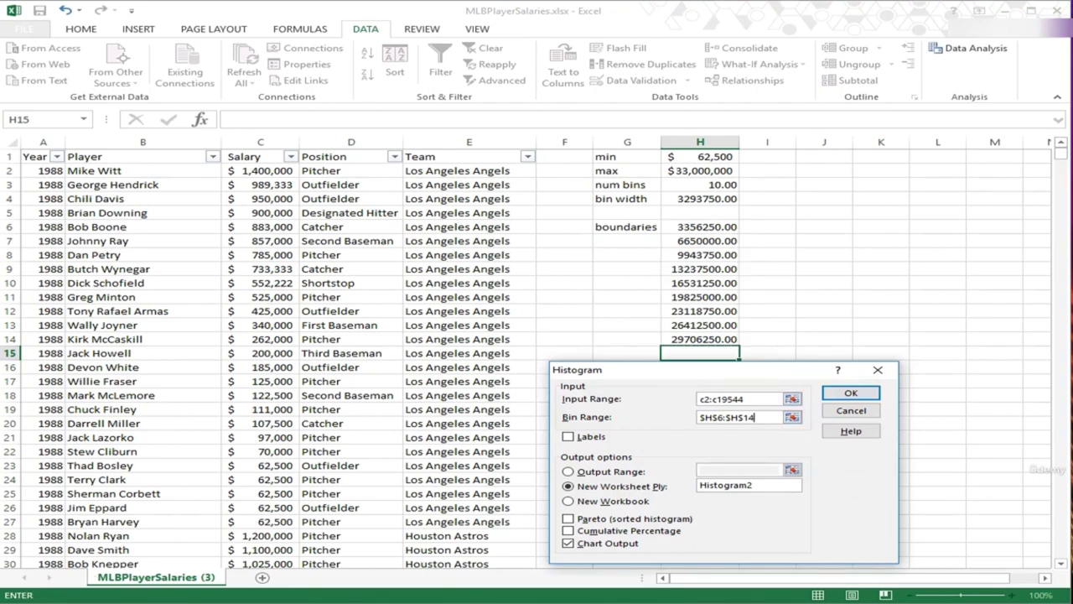
pyautogui.click(728, 399)
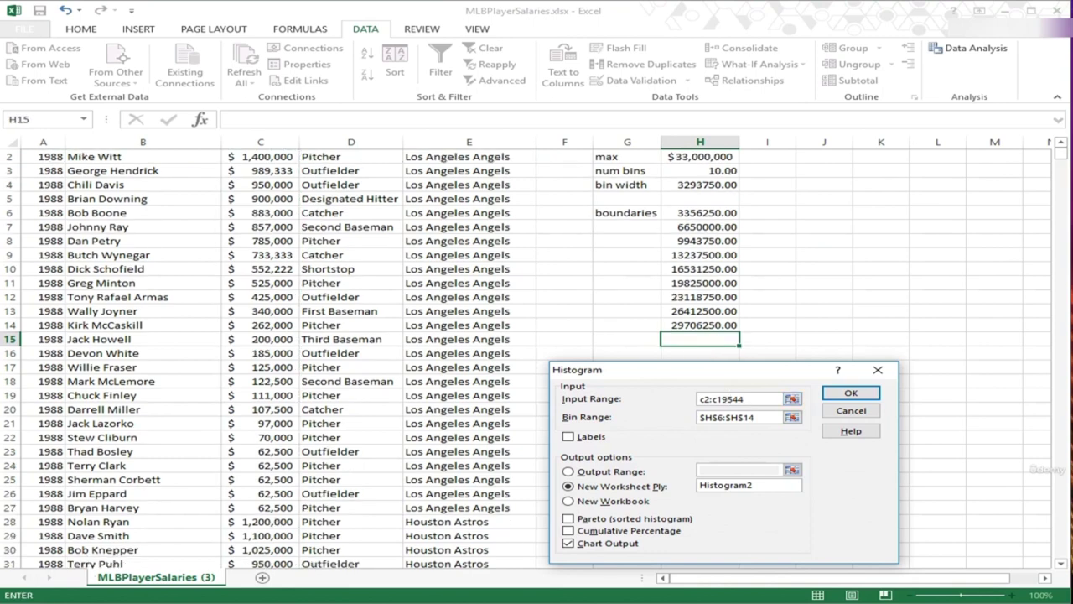
# Step: Name the output worksheet Histogram3 and generate the salary histogram with its chart
pyautogui.click(753, 485)
pyautogui.press('BackSpace')
pyautogui.write('3')
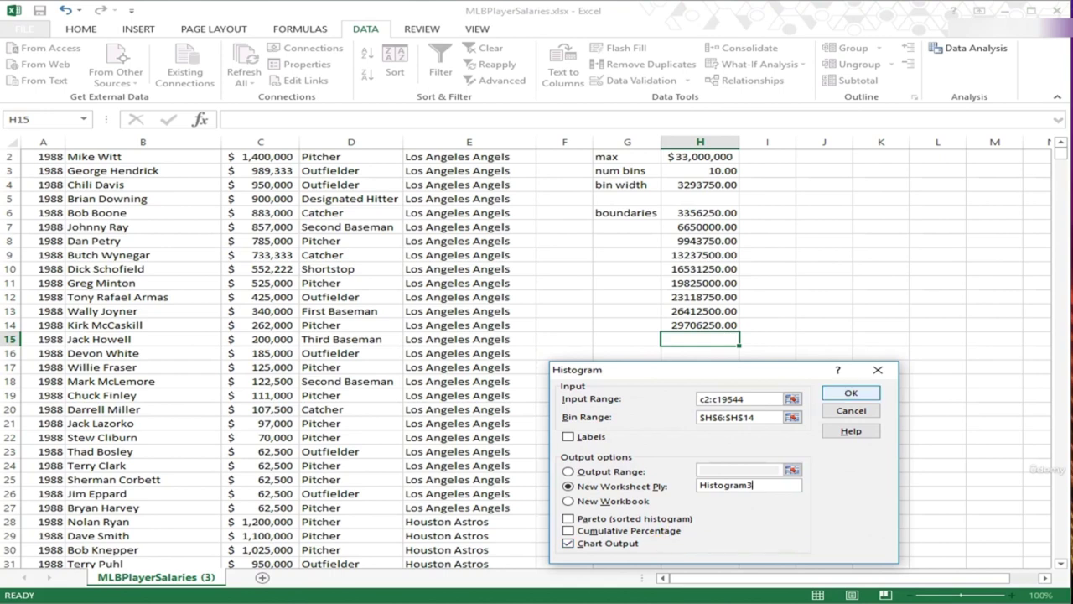
pyautogui.press('Return')
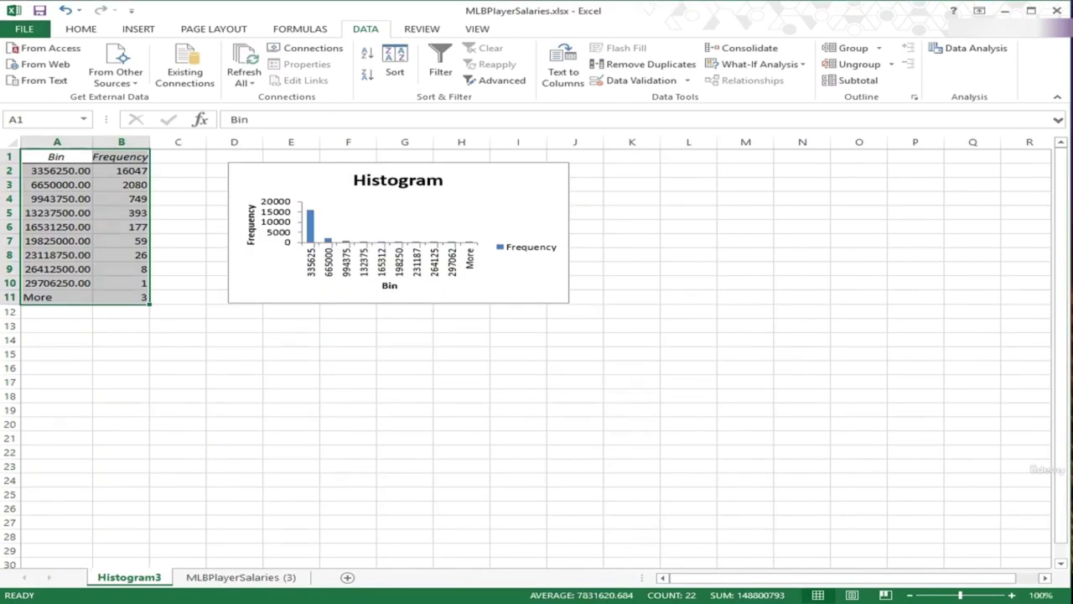
# Step: Enlarge the salary histogram chart and delete its legend and title
pyautogui.click(520, 201)
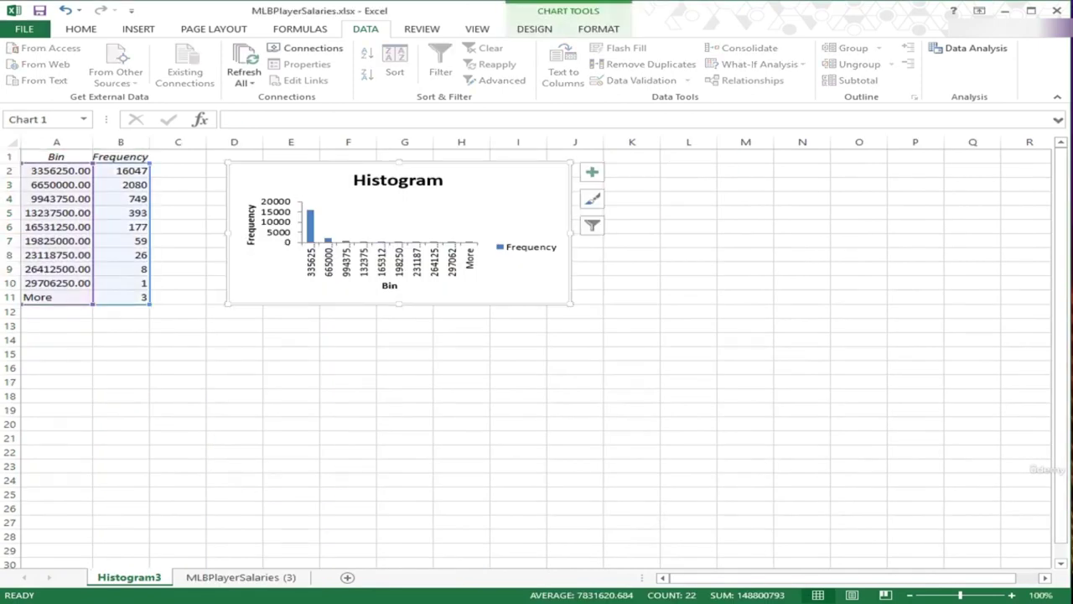
pyautogui.moveTo(571, 304); pyautogui.dragTo(733, 418)
pyautogui.click(689, 304)
pyautogui.press('Delete')
pyautogui.click(479, 179)
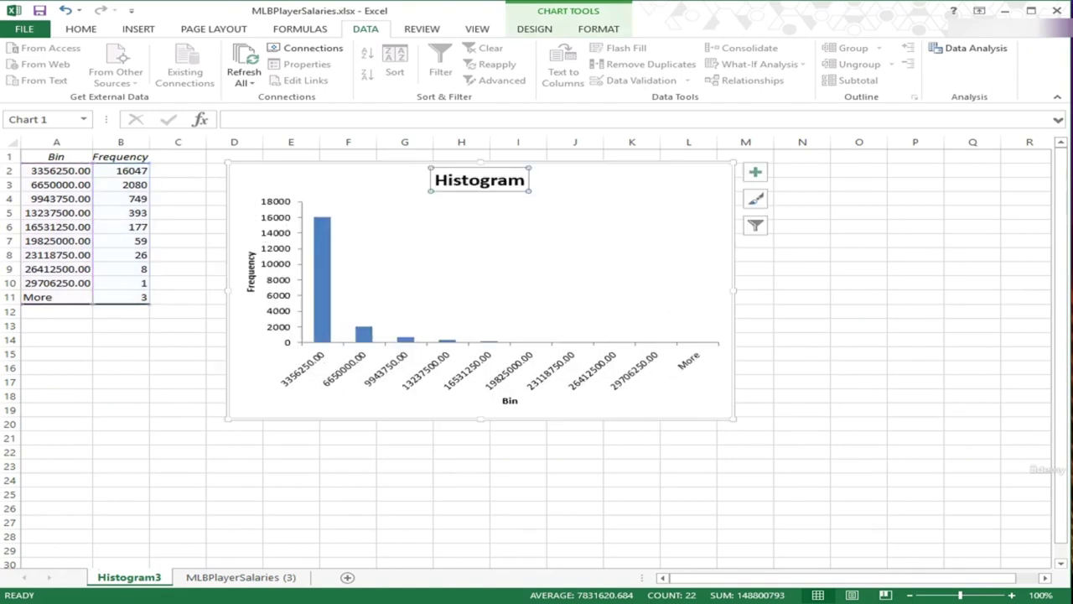
pyautogui.press('Delete')
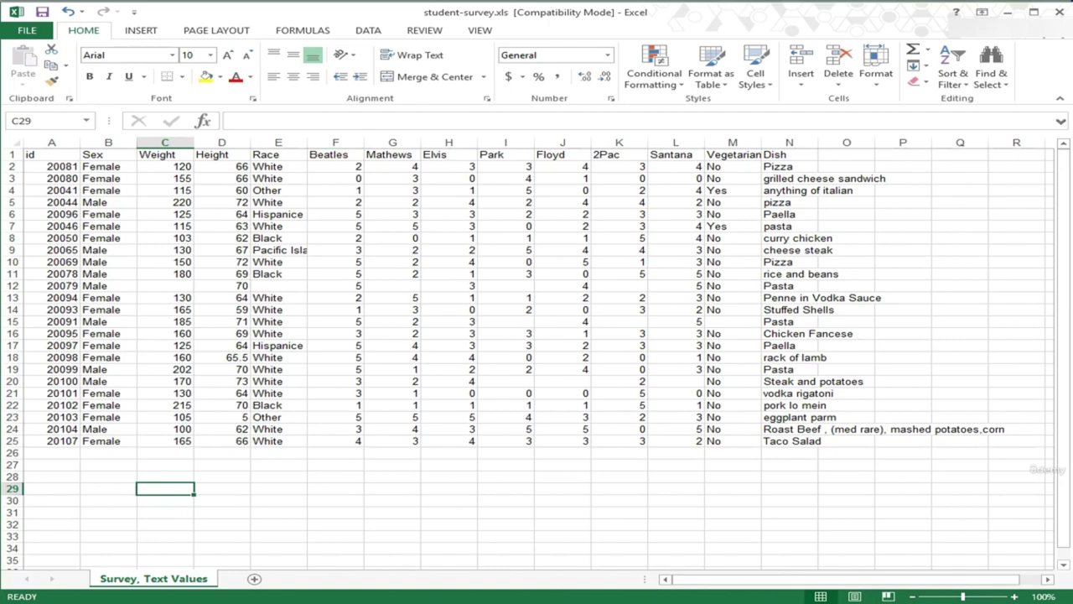
# Step: Widen the Race column (E) in student-survey.xls to fit its longest entry
pyautogui.moveTo(307, 144); pyautogui.dragTo(340, 144)
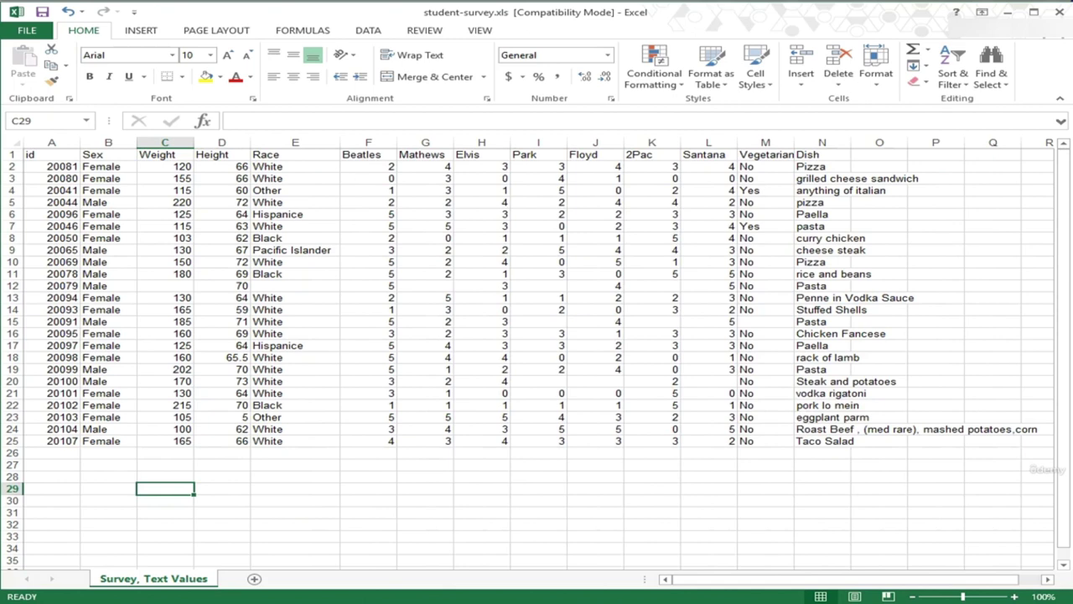
# Step: Enter the heading Race in C29 and list White, Black, Hispanic, Pacific Islander and Other in C30:C34
pyautogui.write('Race')
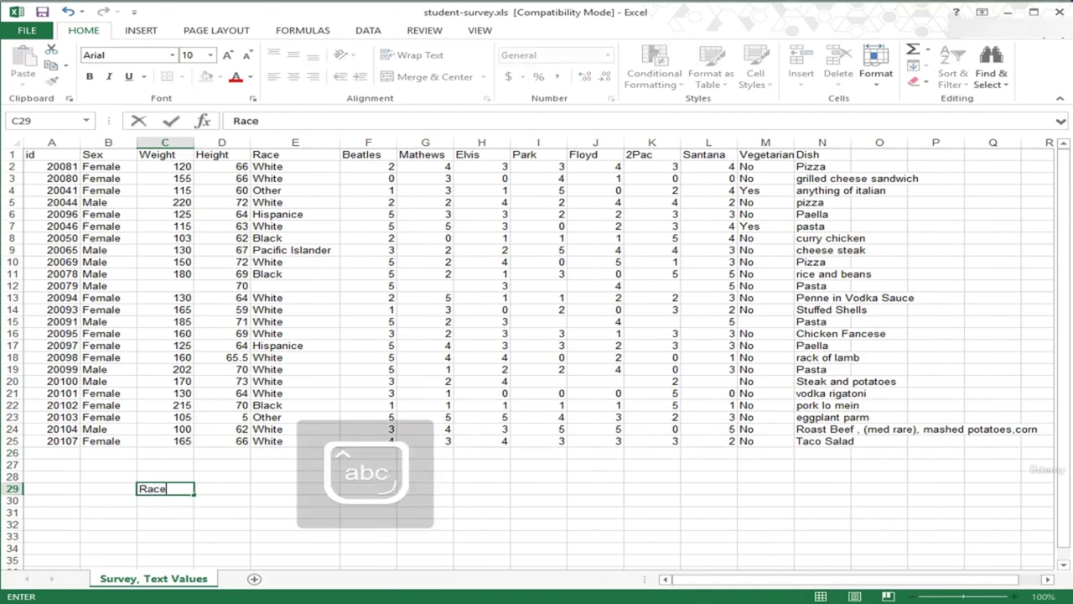
pyautogui.press('Return')
pyautogui.write('White')
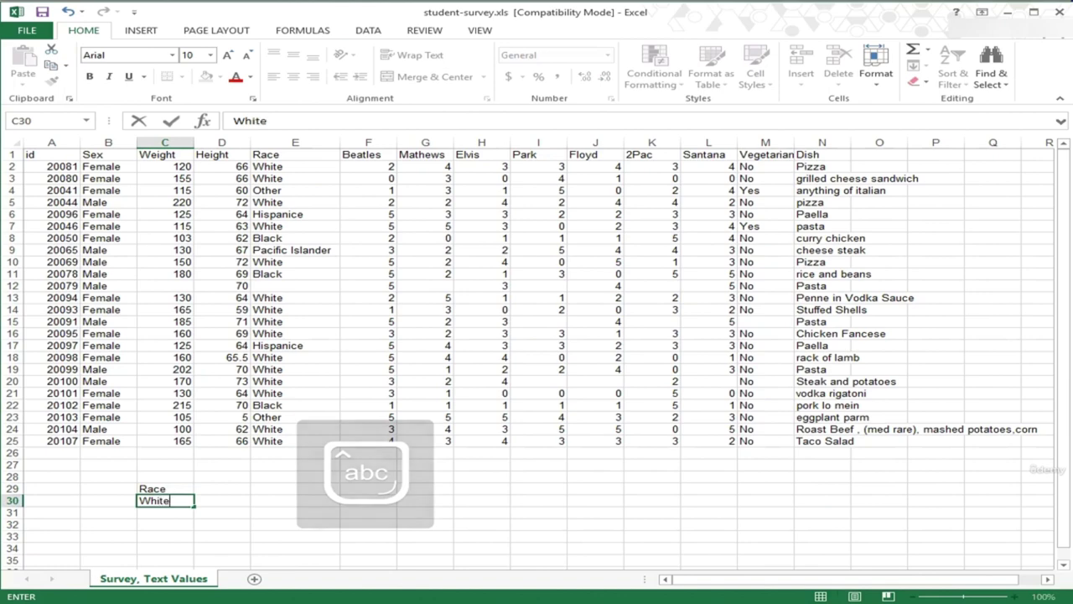
pyautogui.press('Return')
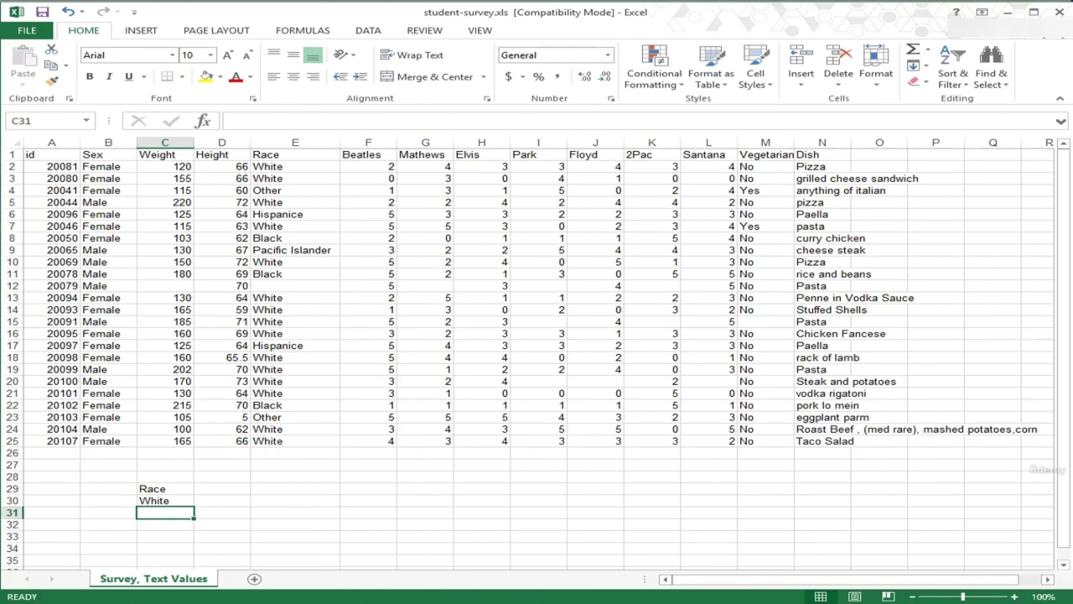
pyautogui.write('Black')
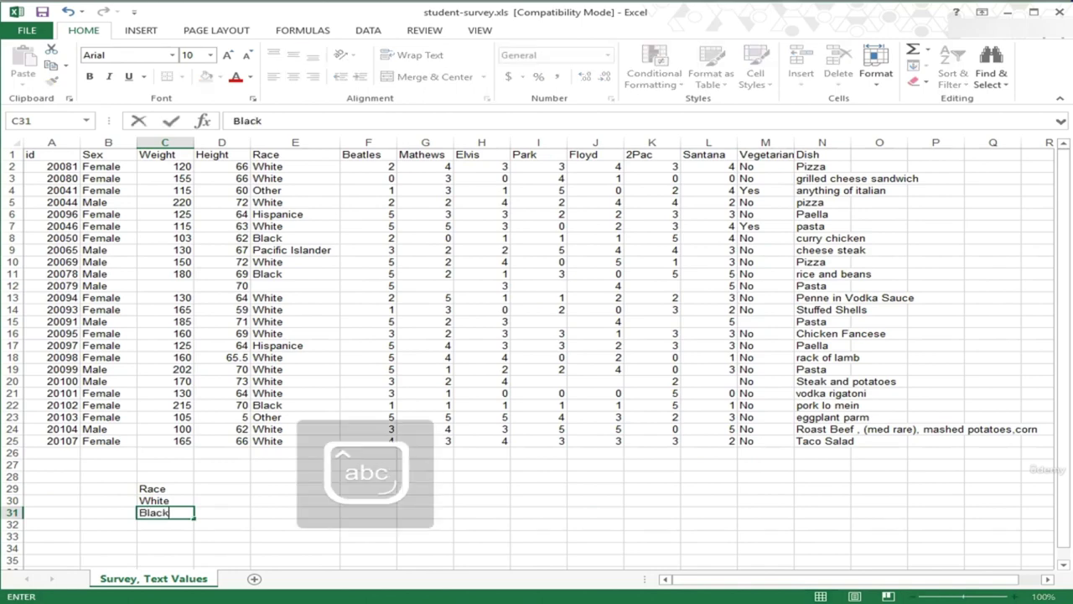
pyautogui.press('Return')
pyautogui.write('Hispanic')
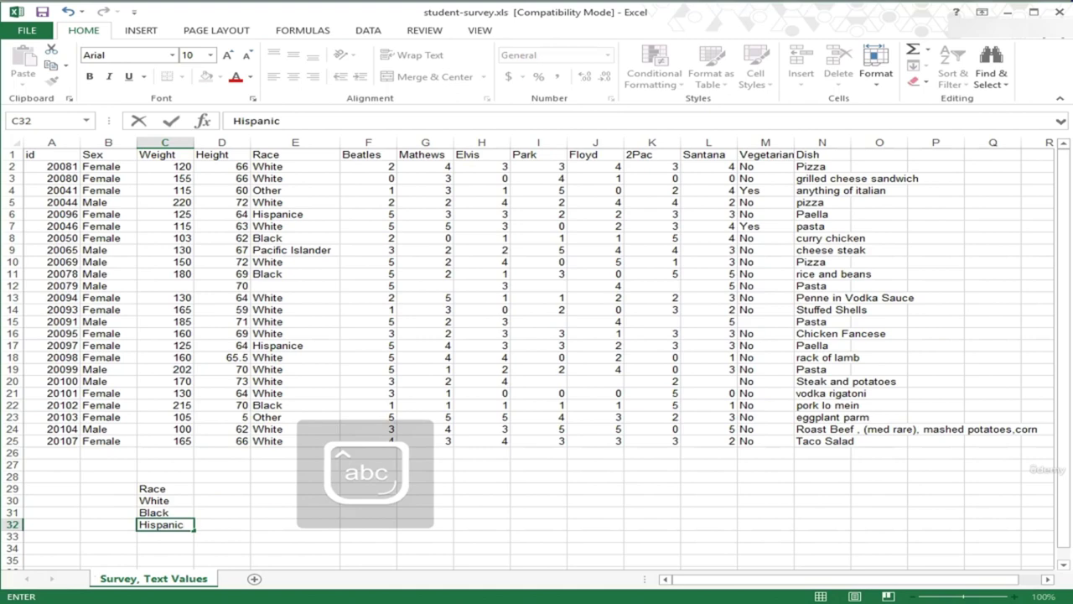
pyautogui.press('Return')
pyautogui.write('P')
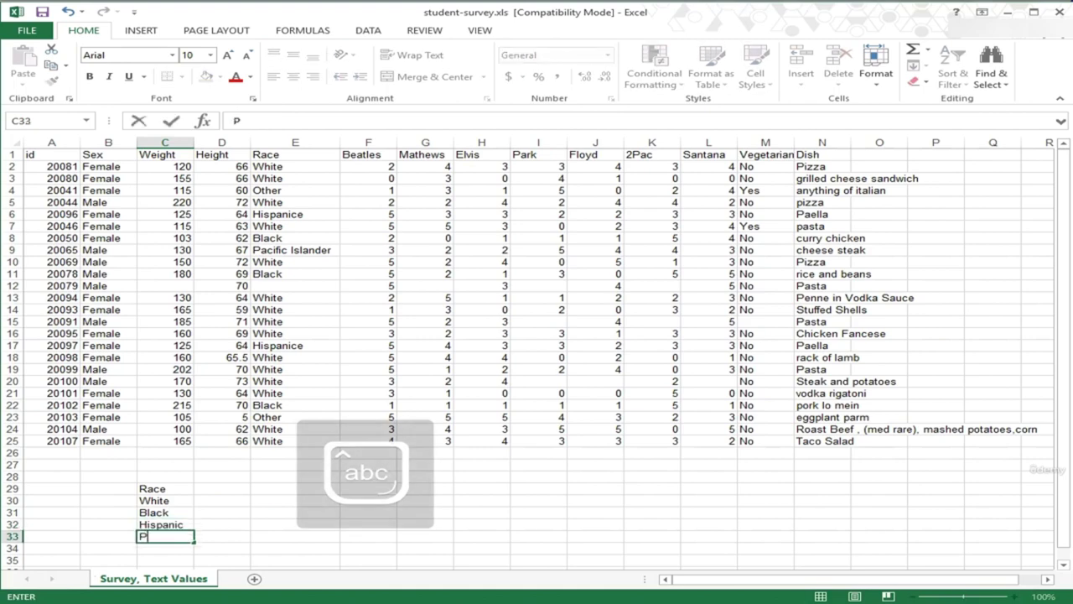
pyautogui.write('acific Islander')
pyautogui.press('Return')
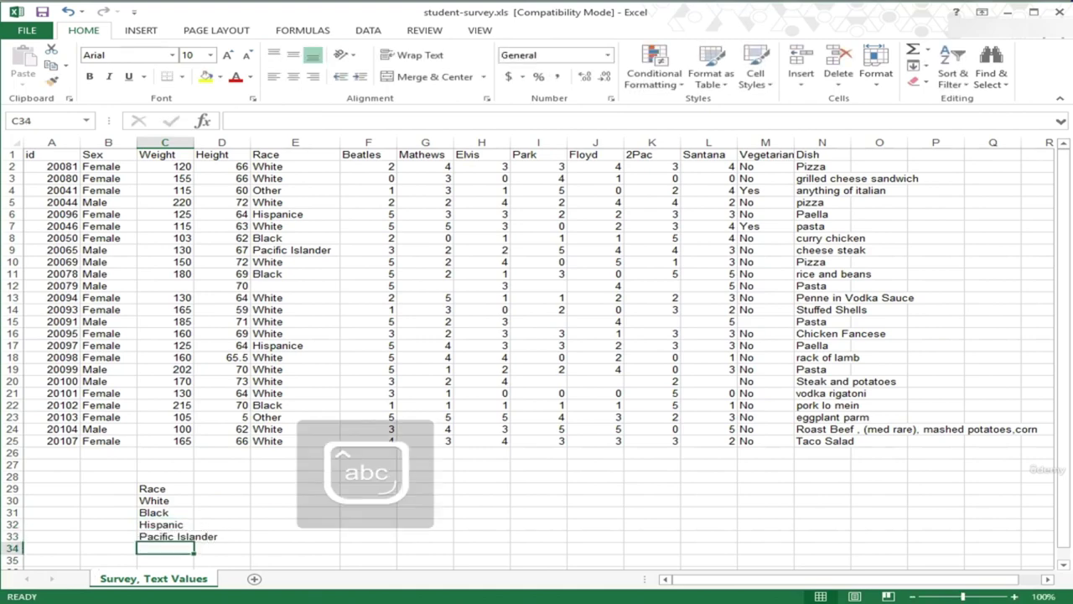
pyautogui.write('Other')
pyautogui.press('Tab')
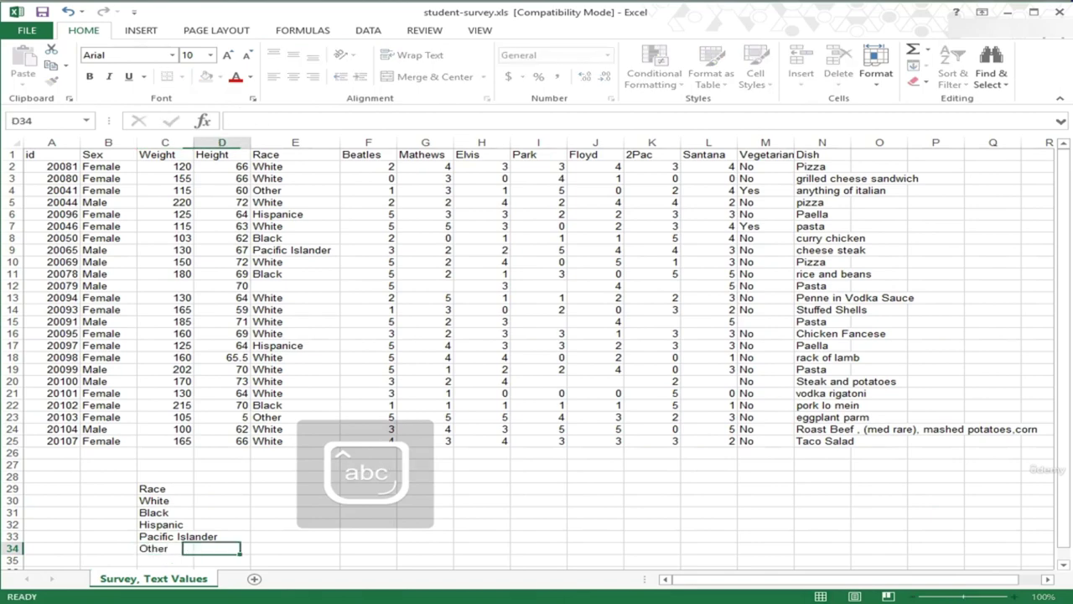
# Step: Enter the heading Frequency in D29 and the counts 15, 3, 2, 1 and 2 in D30:D34
pyautogui.press('Up')
pyautogui.press('Up')
pyautogui.press('Up')
pyautogui.press('Up')
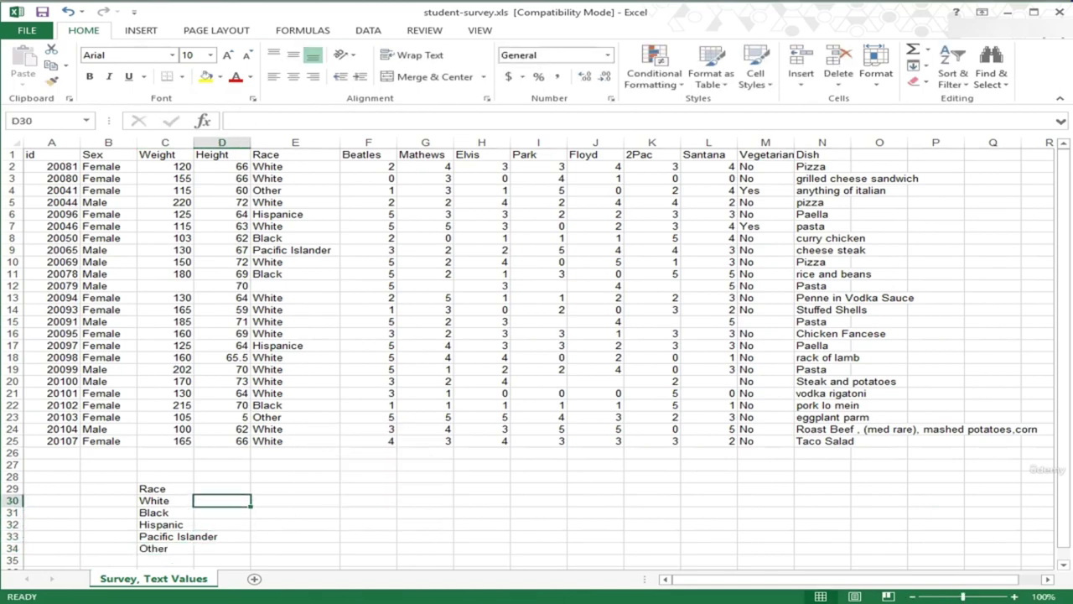
pyautogui.press('Up')
pyautogui.write('Frequency')
pyautogui.press('Return')
pyautogui.write('15')
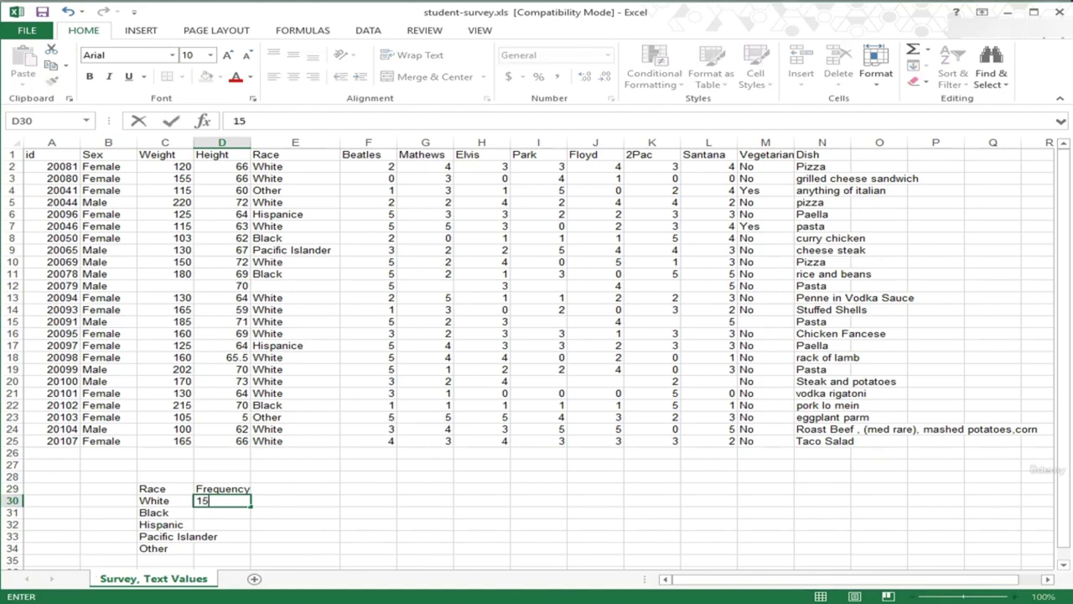
pyautogui.press('Return')
pyautogui.write('3')
pyautogui.press('Return')
pyautogui.write('2')
pyautogui.press('Return')
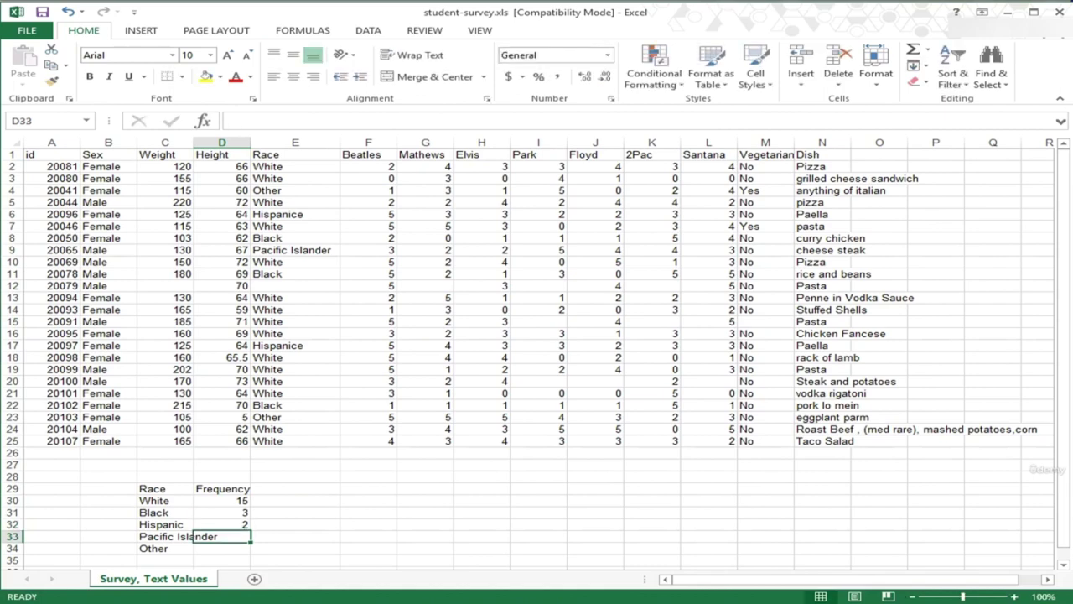
pyautogui.write('1')
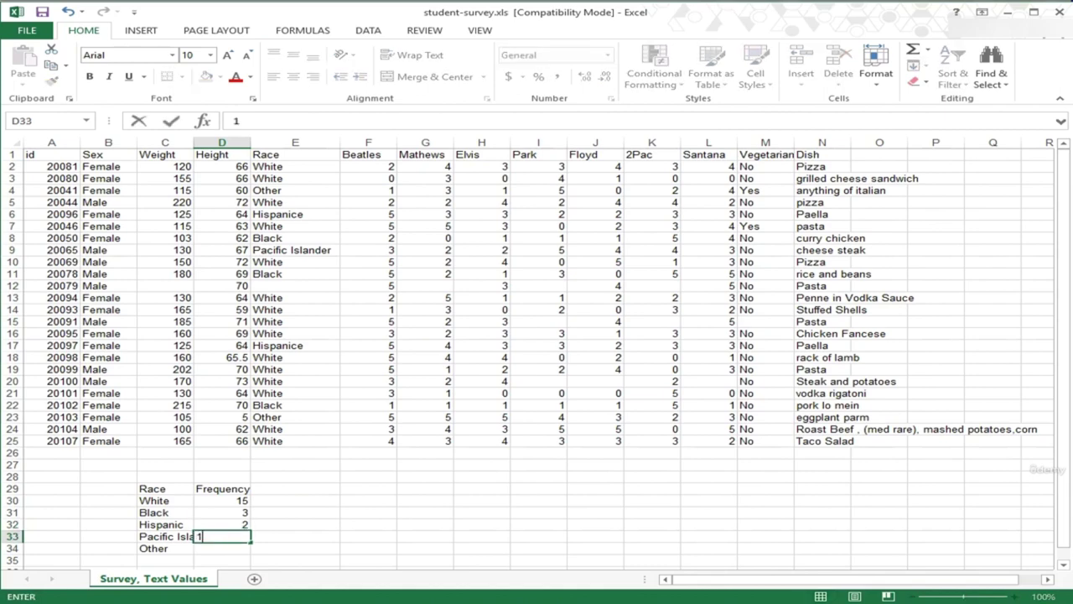
pyautogui.press('Return')
pyautogui.write('2')
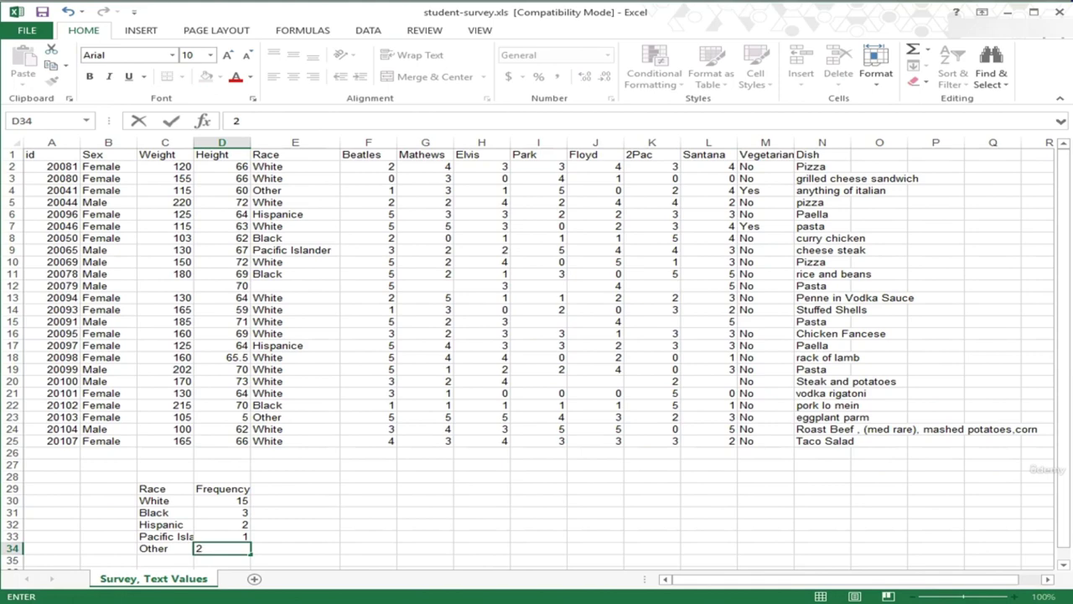
pyautogui.press('Return')
# Step: Undo the manually entered race frequency table below the survey data
pyautogui.click(295, 525)
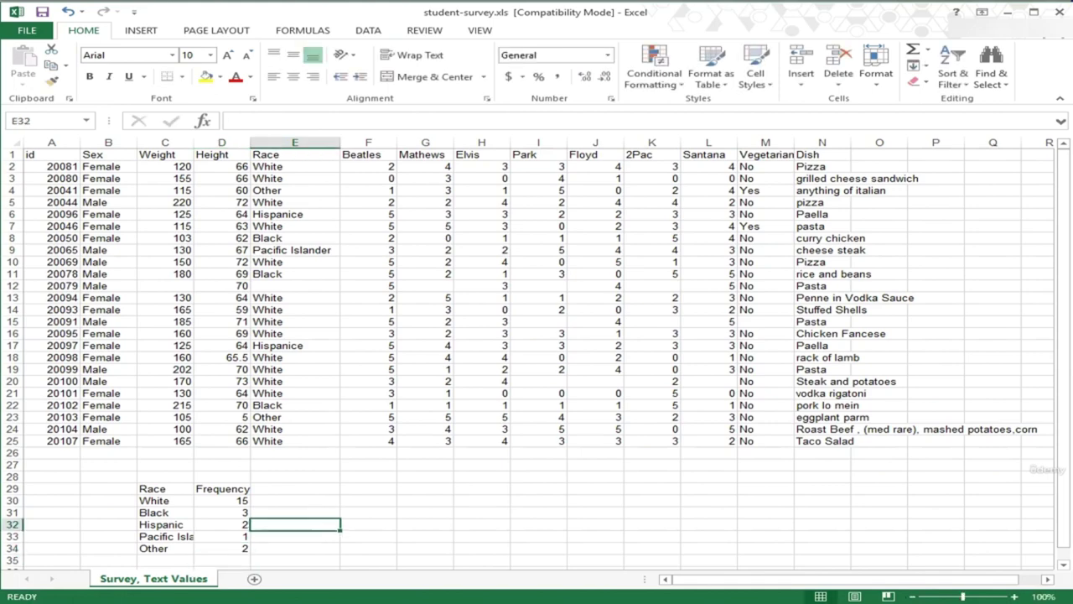
pyautogui.click(294, 513)
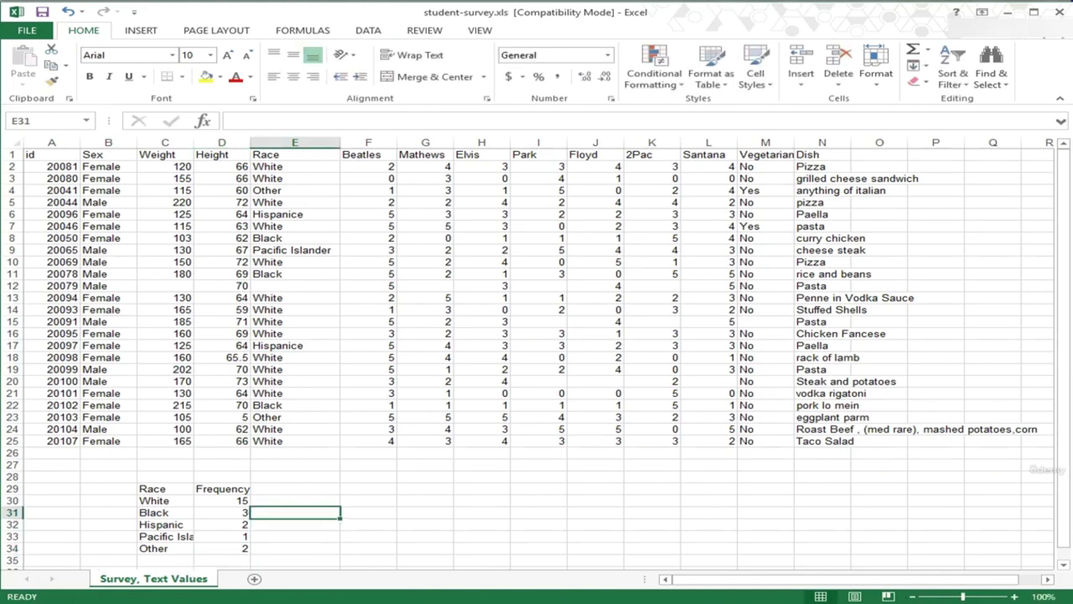
pyautogui.click(295, 501)
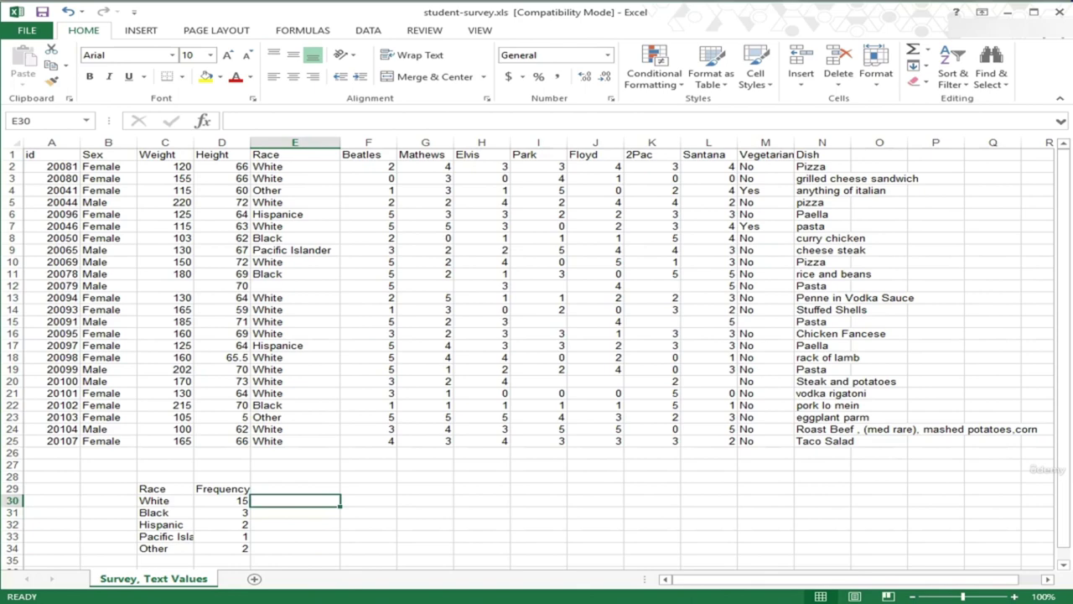
pyautogui.click(295, 524)
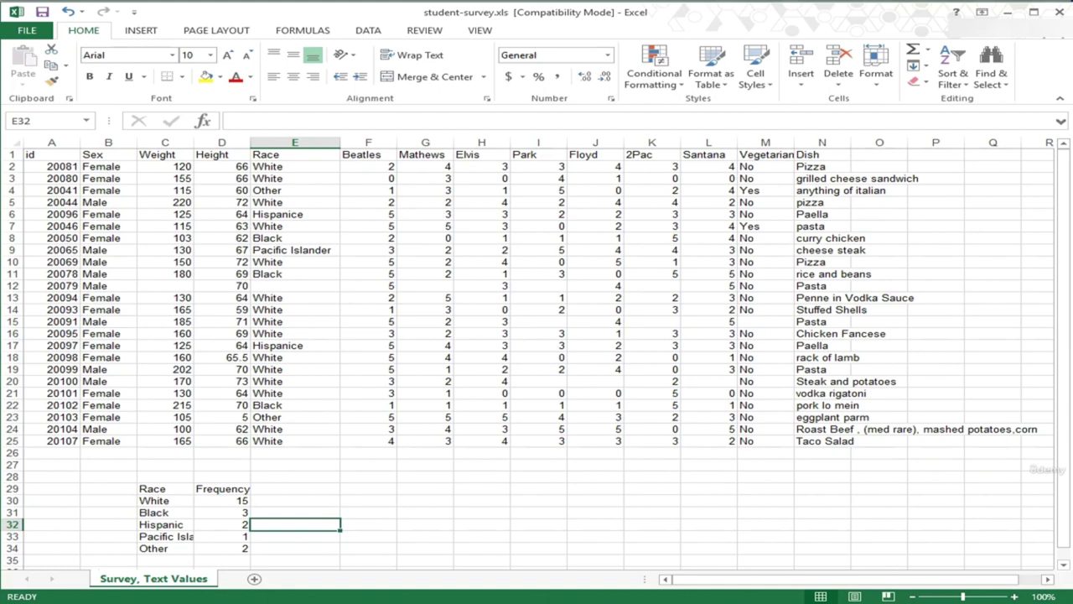
pyautogui.hotkey('ctrl', 'z')
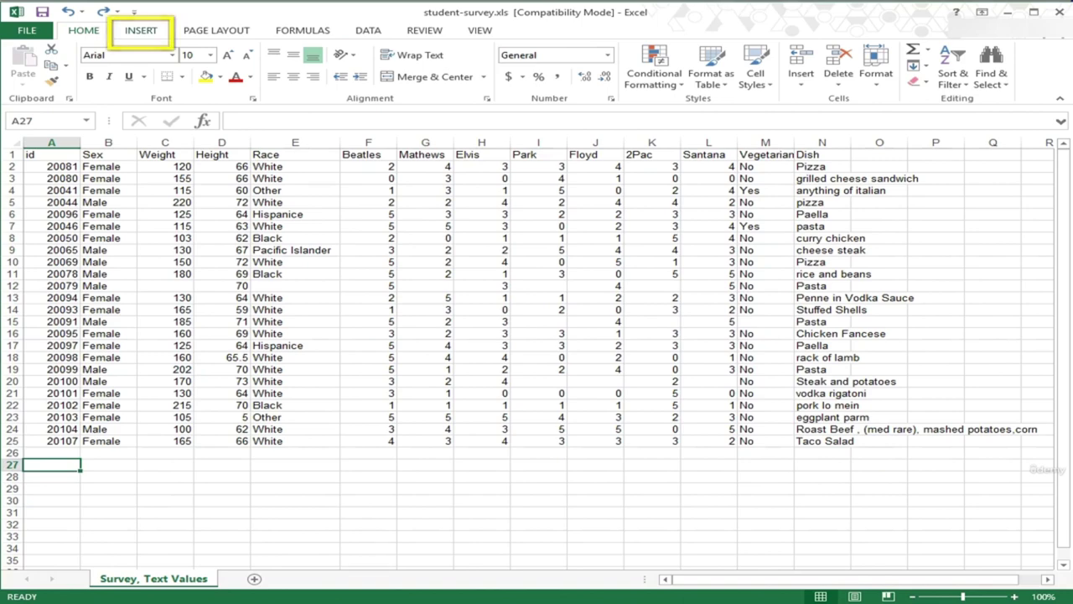
# Step: Create a PivotTable on a new worksheet from the survey data in A1:N25
pyautogui.click(141, 30)
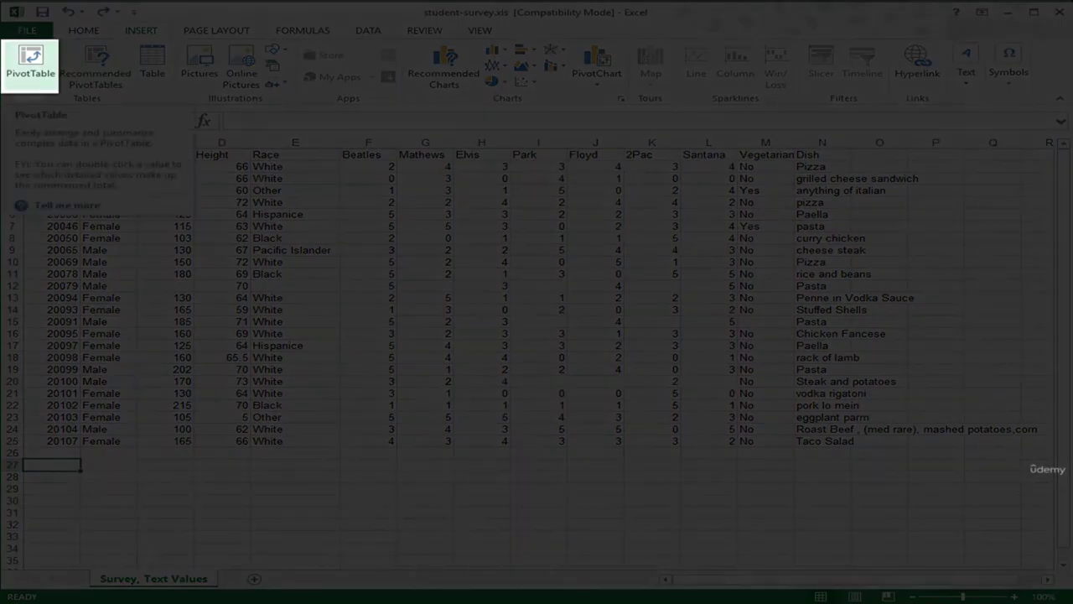
pyautogui.press('v')
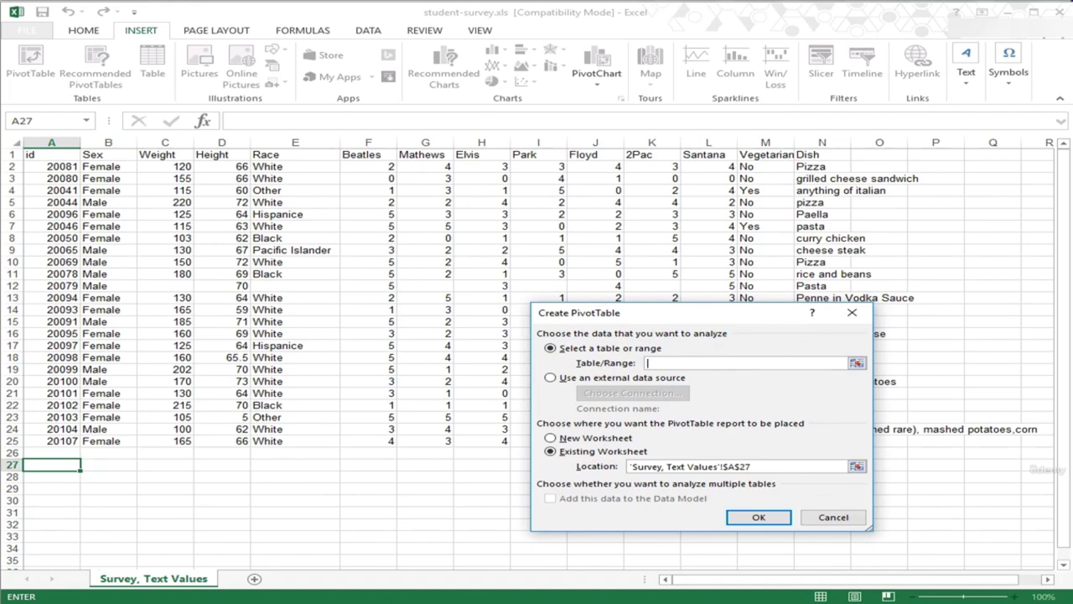
pyautogui.moveTo(51, 155); pyautogui.dragTo(849, 442)
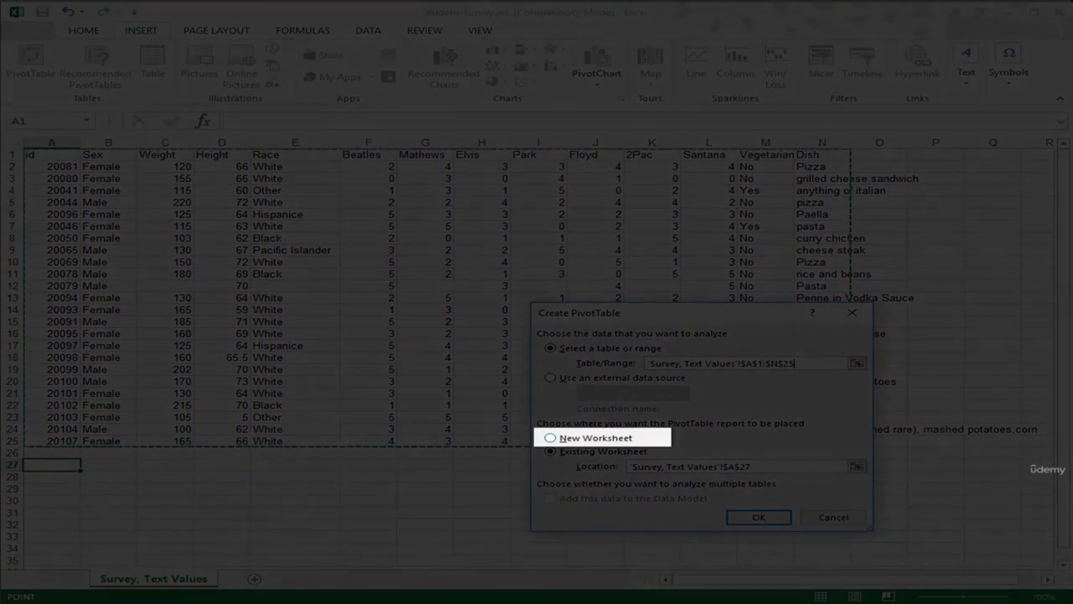
pyautogui.click(550, 437)
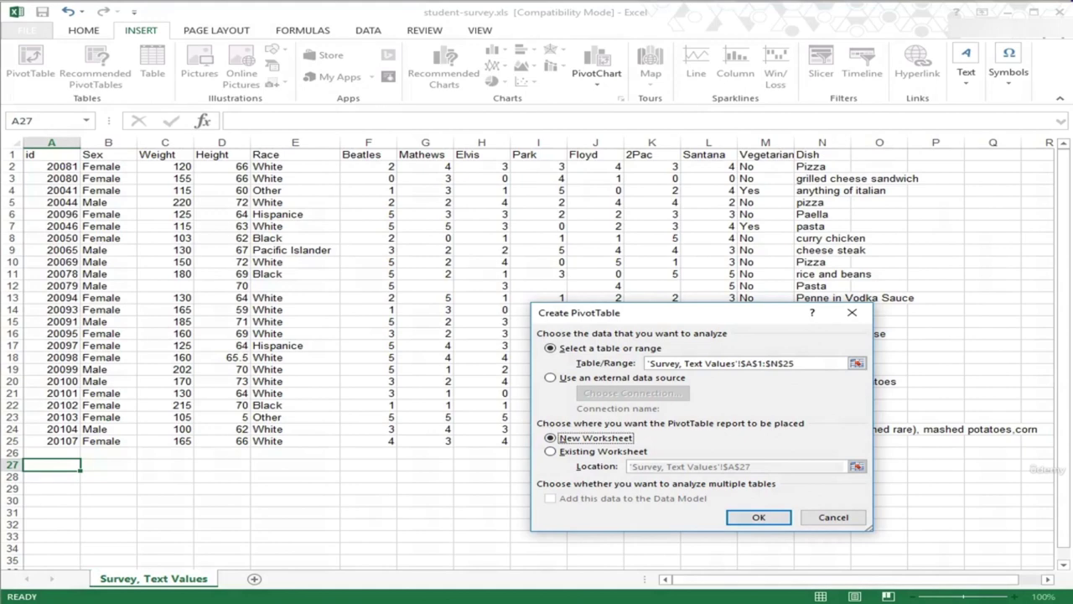
pyautogui.click(759, 517)
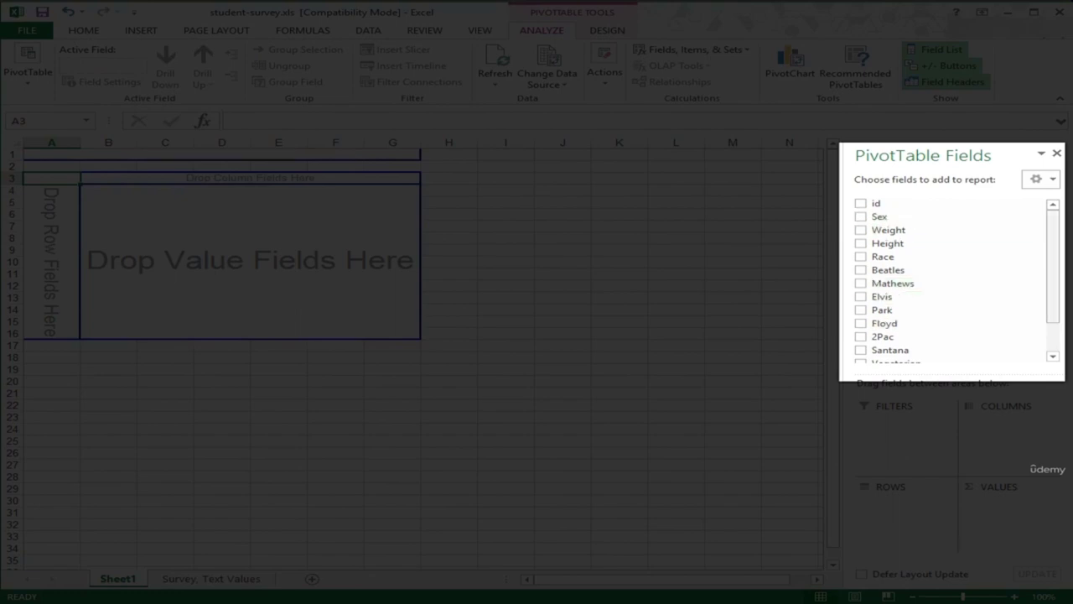
# Step: Add Race to the PivotTable as both the row field and the value field, counting each race
pyautogui.moveTo(1053, 243); pyautogui.dragTo(1052, 272)
pyautogui.scroll(2, 950, 282)
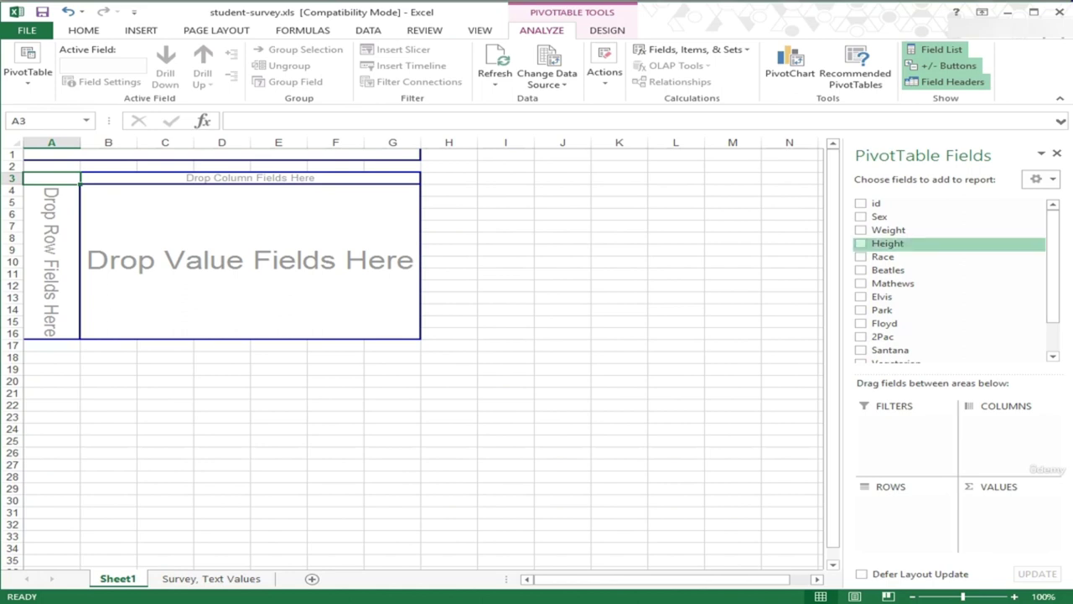
pyautogui.moveTo(883, 257); pyautogui.dragTo(52, 256)
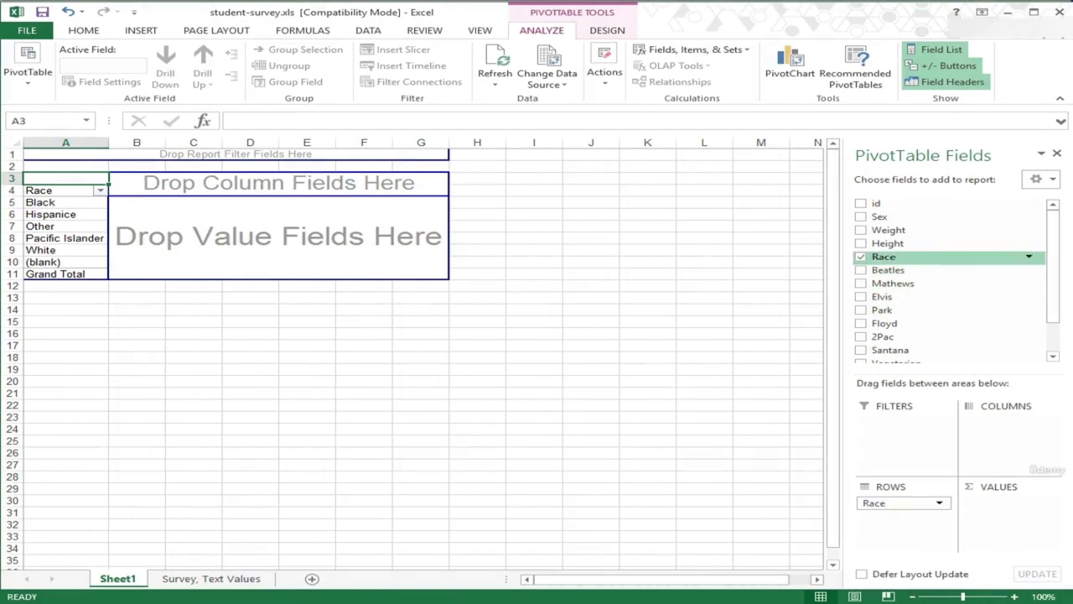
pyautogui.moveTo(884, 256); pyautogui.dragTo(419, 258)
pyautogui.moveTo(335, 243); pyautogui.dragTo(336, 243)
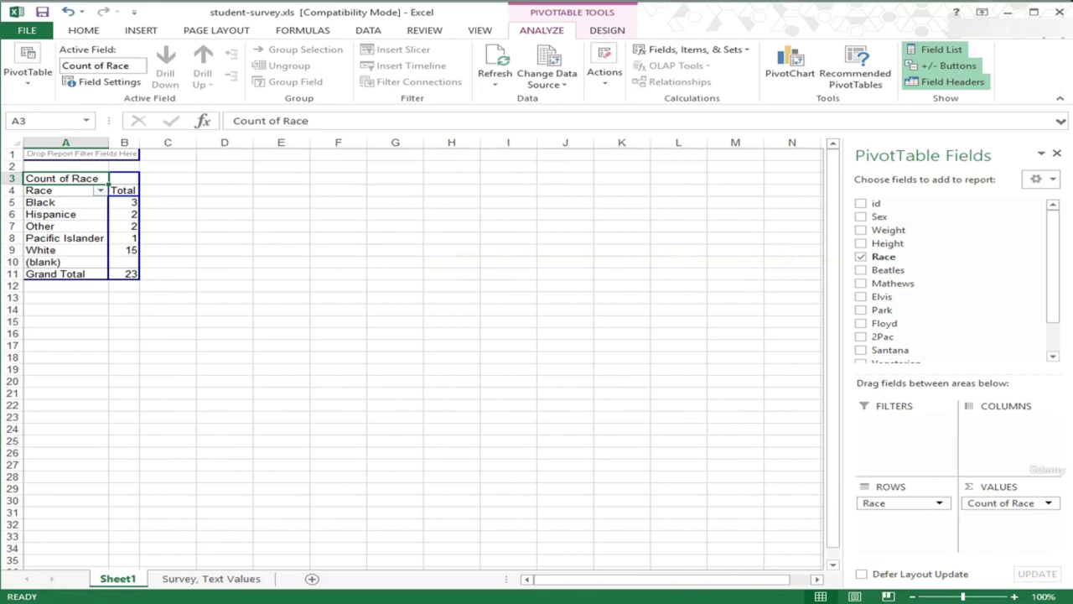
pyautogui.click(224, 226)
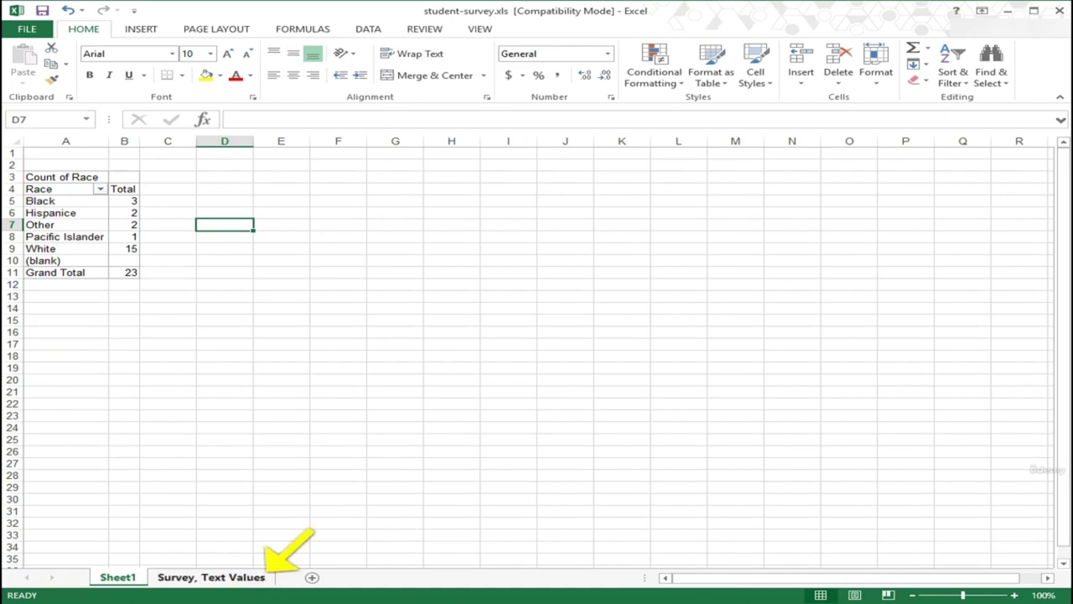
# Step: Check Race cell E12 on the Survey, Text Values sheet and return to the PivotTable on Sheet1
pyautogui.click(211, 577)
pyautogui.click(278, 285)
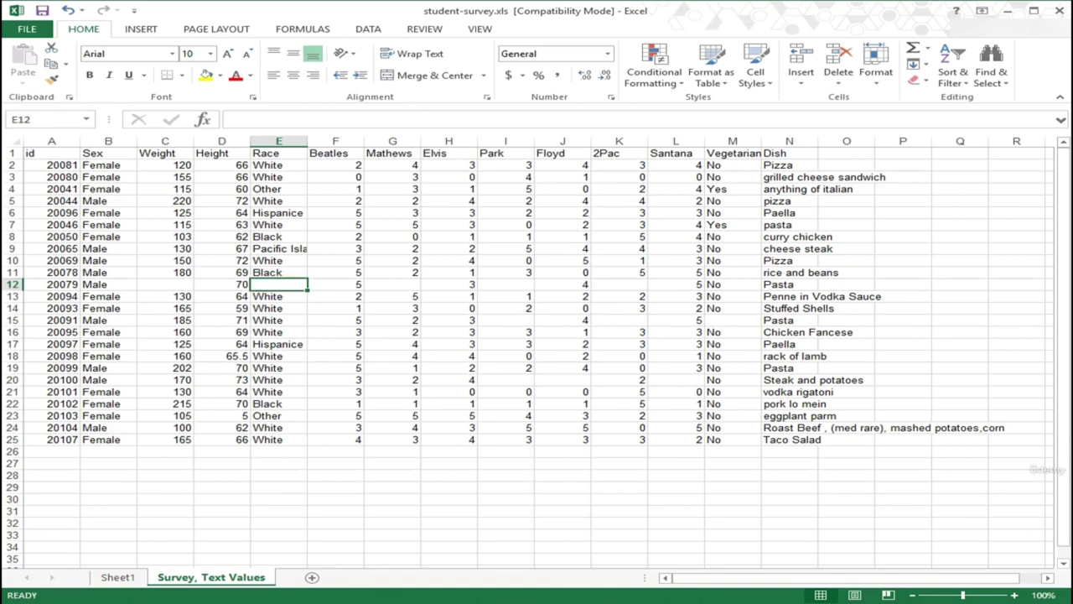
pyautogui.hotkey('ctrl', 'pageup')
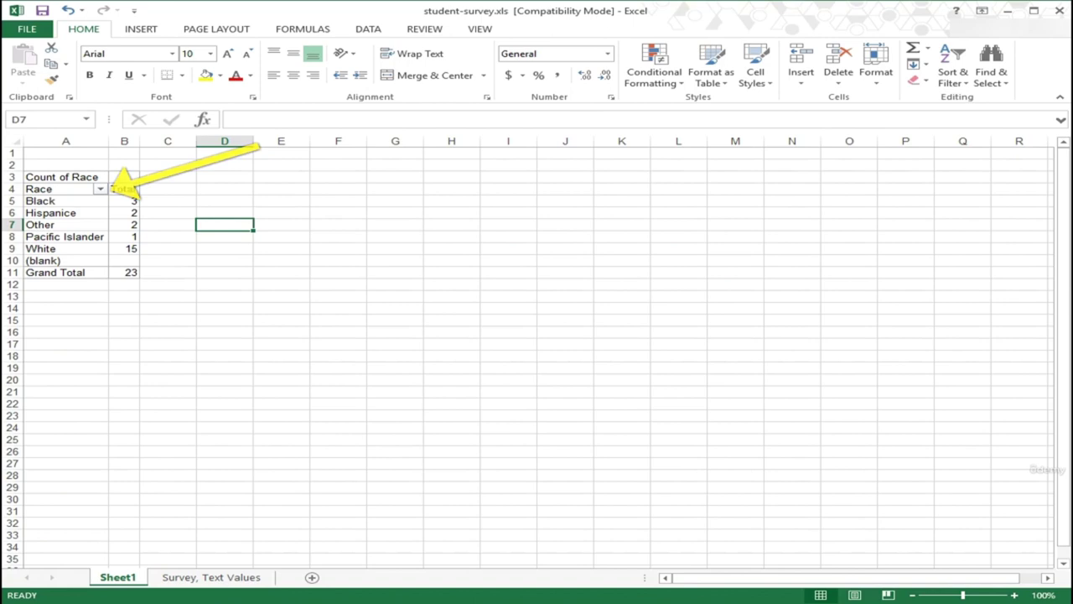
# Step: Filter the (blank) item out of the PivotTable's Race rows
pyautogui.click(100, 189)
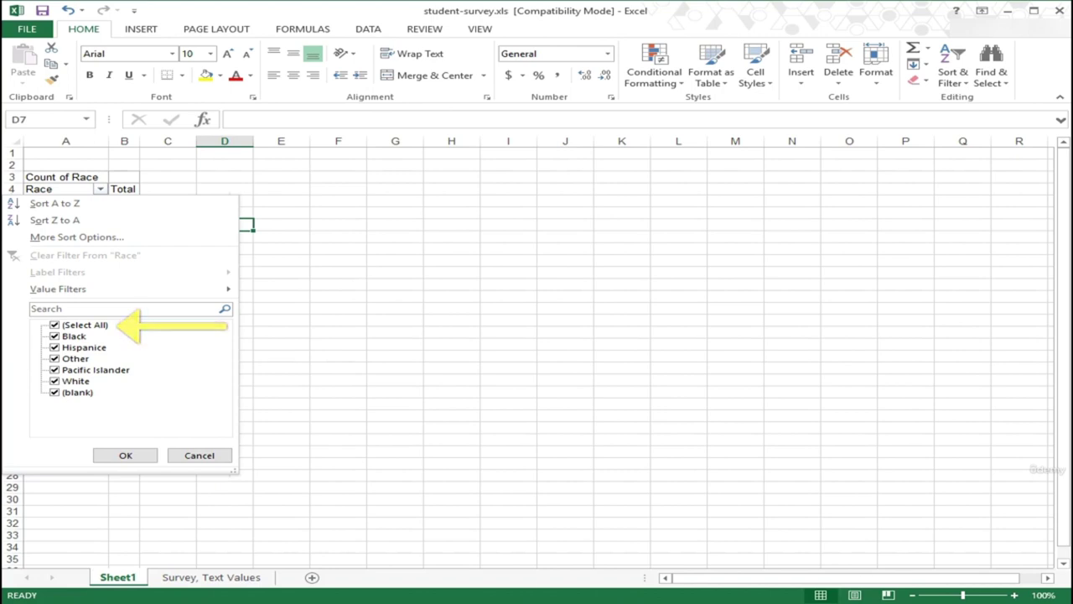
pyautogui.click(54, 392)
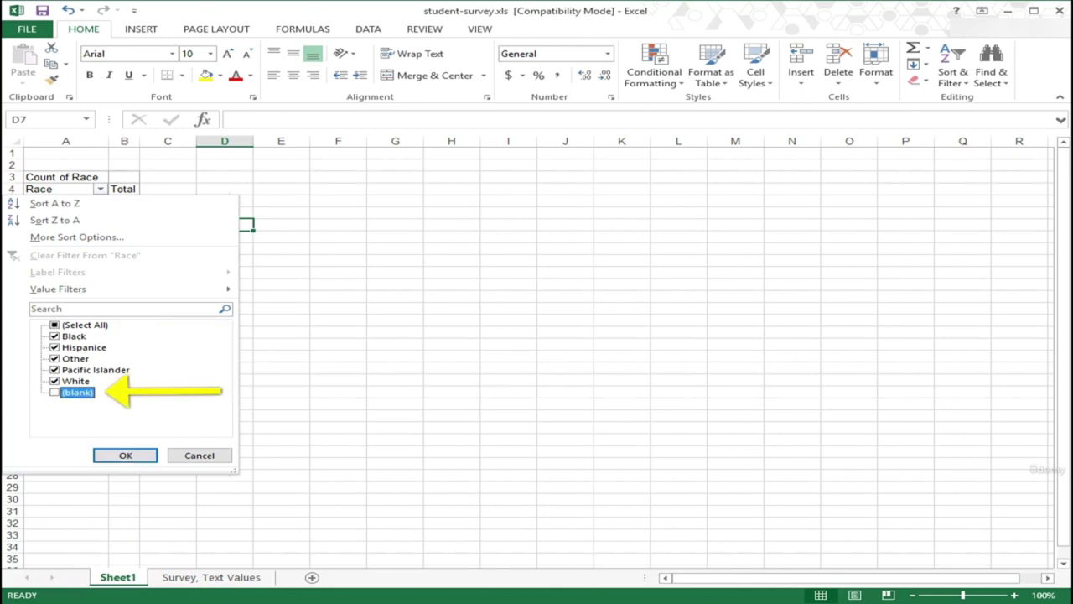
pyautogui.press('Return')
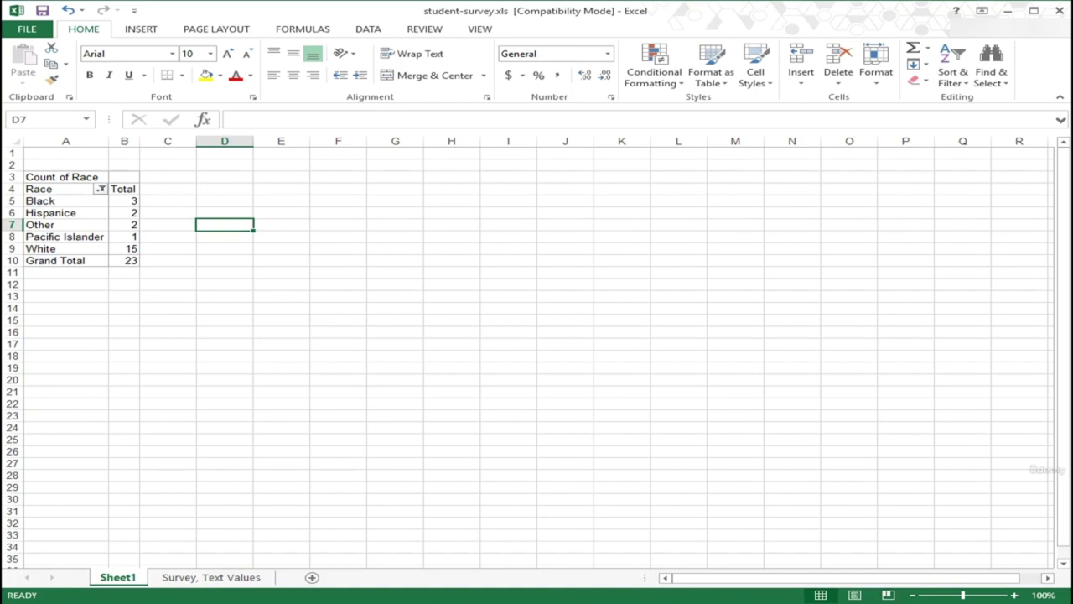
pyautogui.click(224, 248)
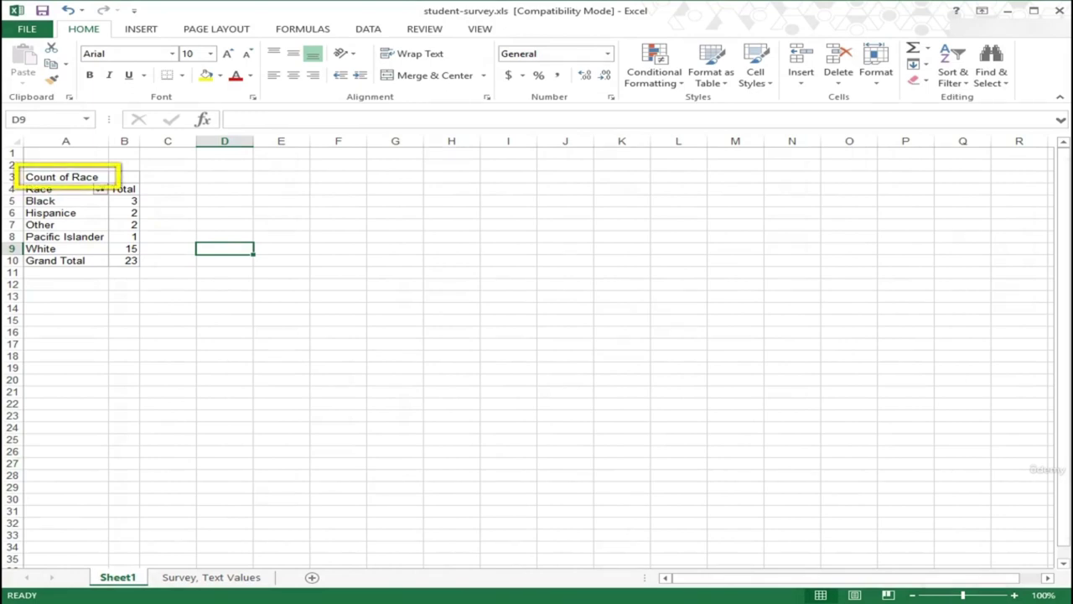
# Step: Show the Count of Race values as % of Grand Total
pyautogui.doubleClick(65, 177)
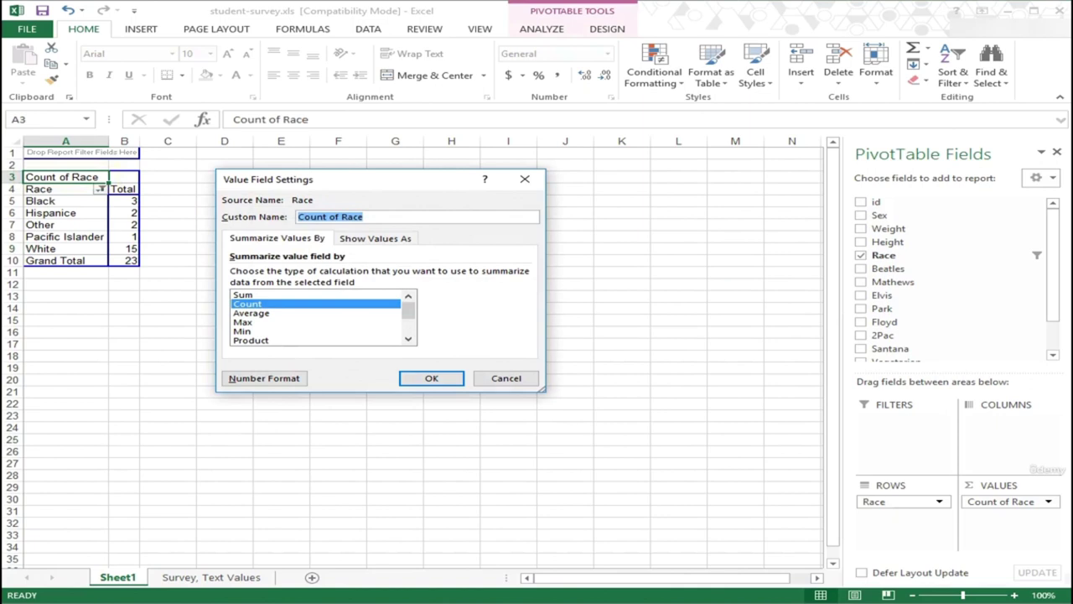
pyautogui.click(375, 238)
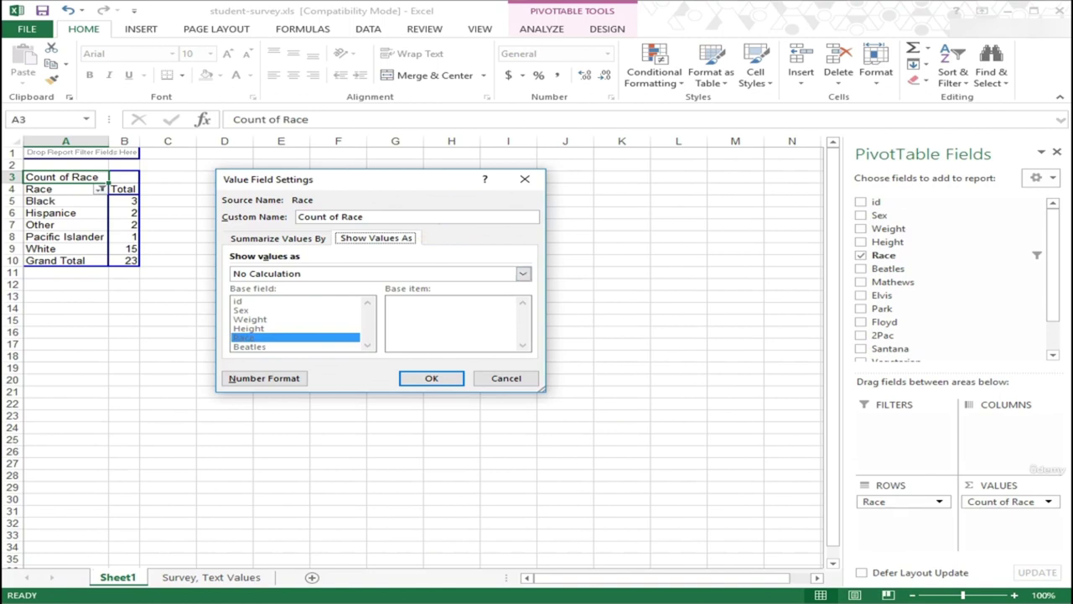
pyautogui.click(522, 273)
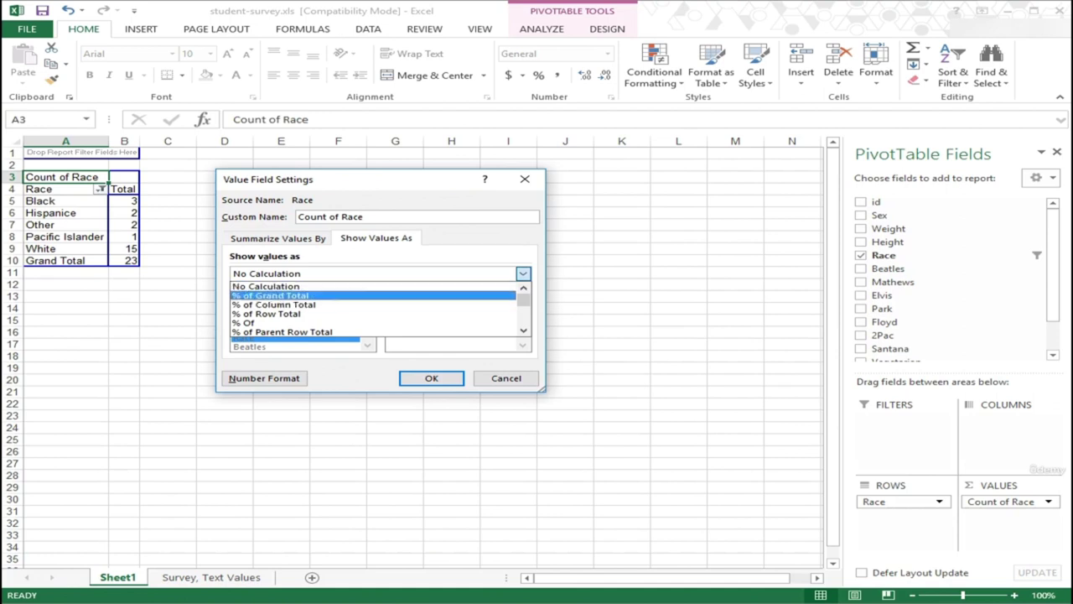
pyautogui.press('Return')
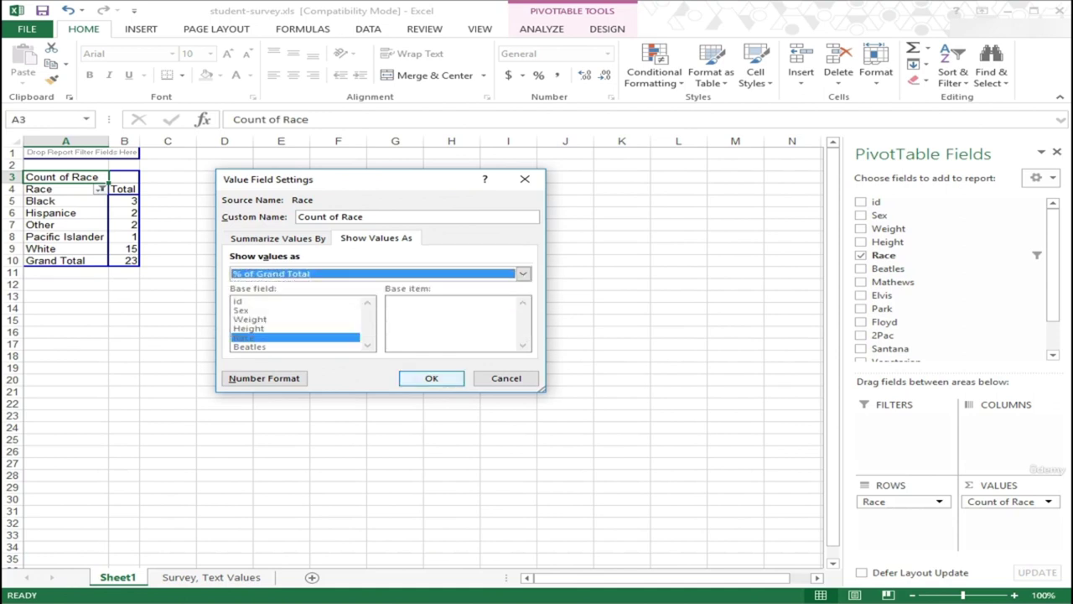
pyautogui.click(431, 378)
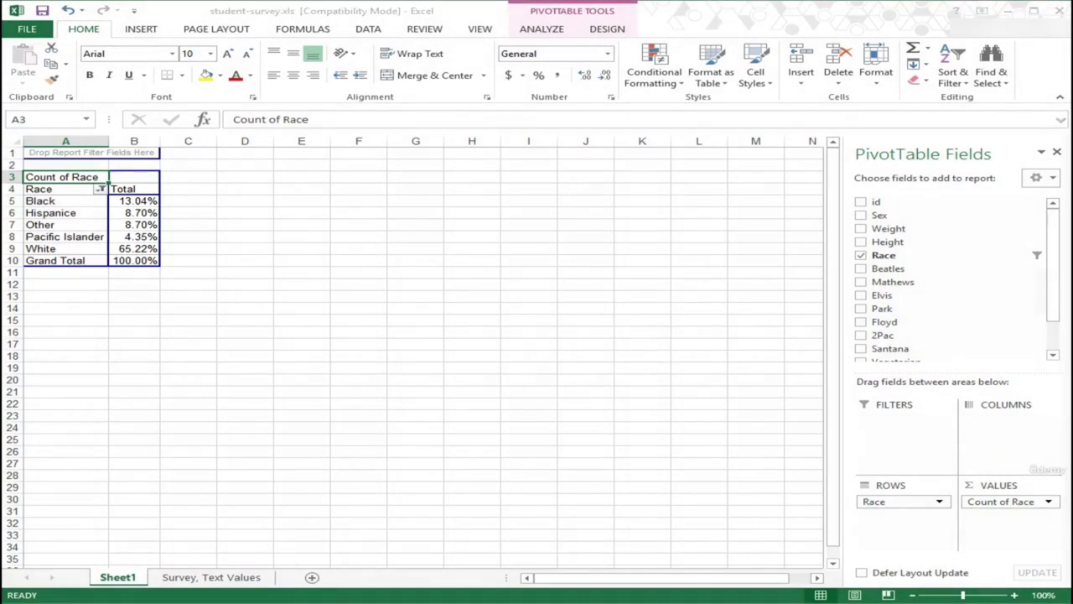
# Step: Switch the Count of Race values back to No Calculation so they show as plain counts
pyautogui.click(375, 238)
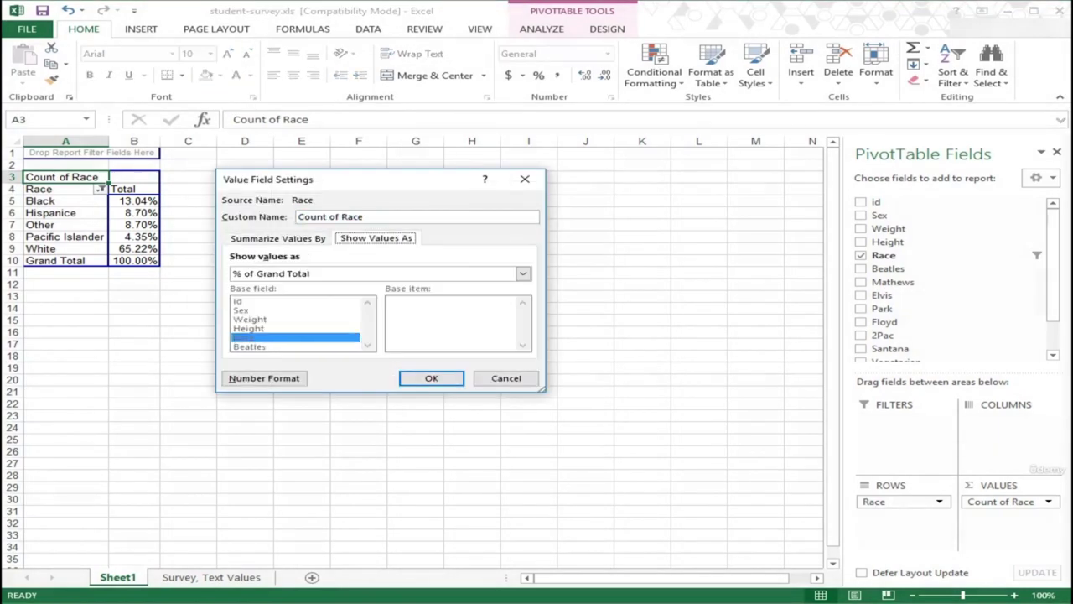
pyautogui.click(523, 273)
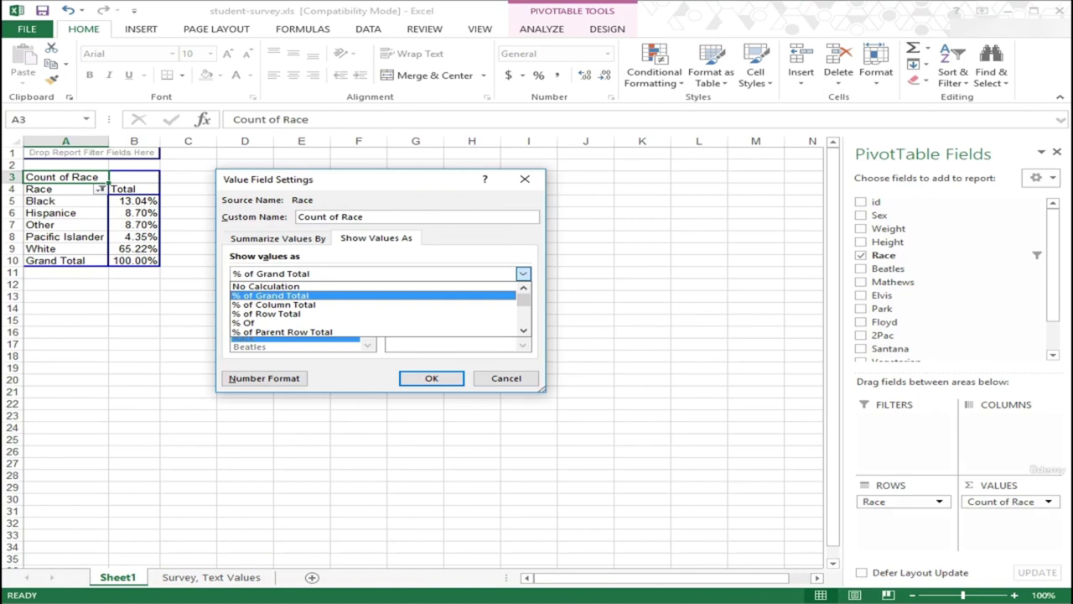
pyautogui.press('Up')
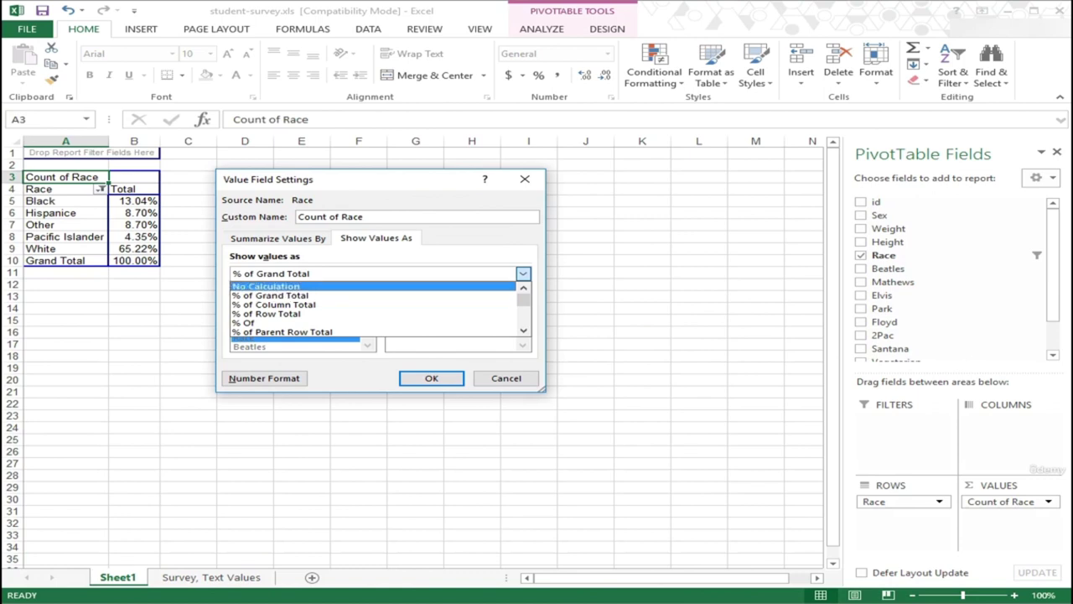
pyautogui.press('Return')
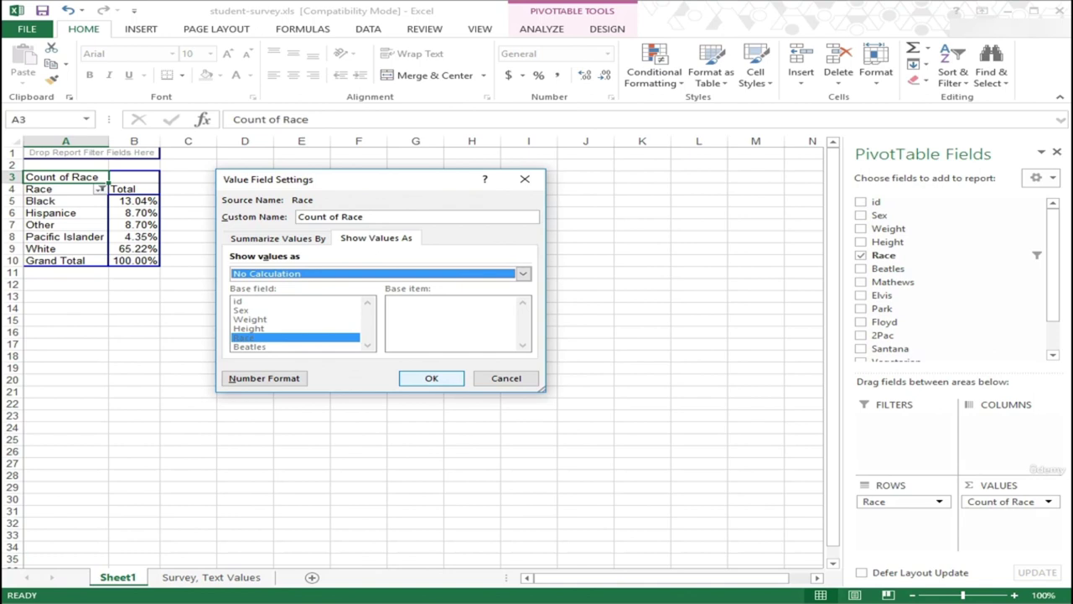
pyautogui.press('Return')
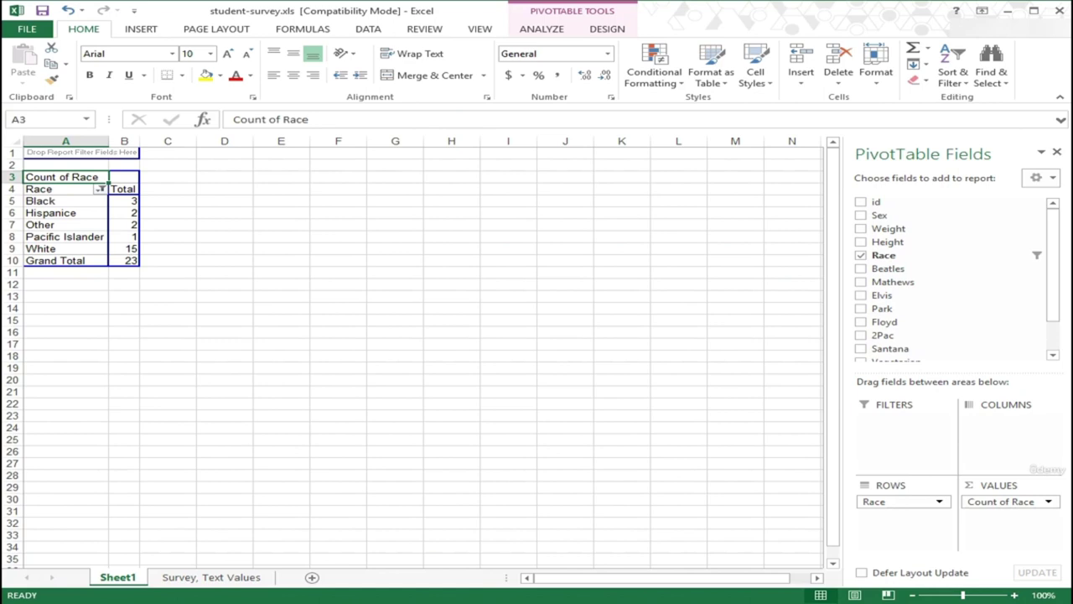
# Step: Insert a 3-D clustered column chart from the race counts in A4:B10, placed beside the PivotTable and slightly enlarged
pyautogui.moveTo(124, 260); pyautogui.dragTo(66, 188)
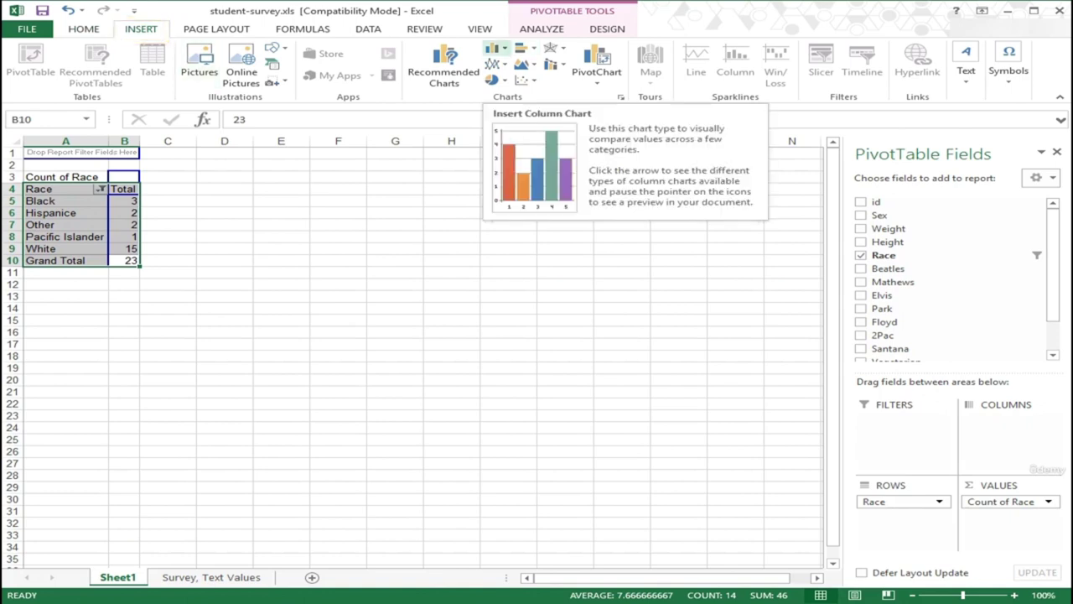
pyautogui.click(496, 48)
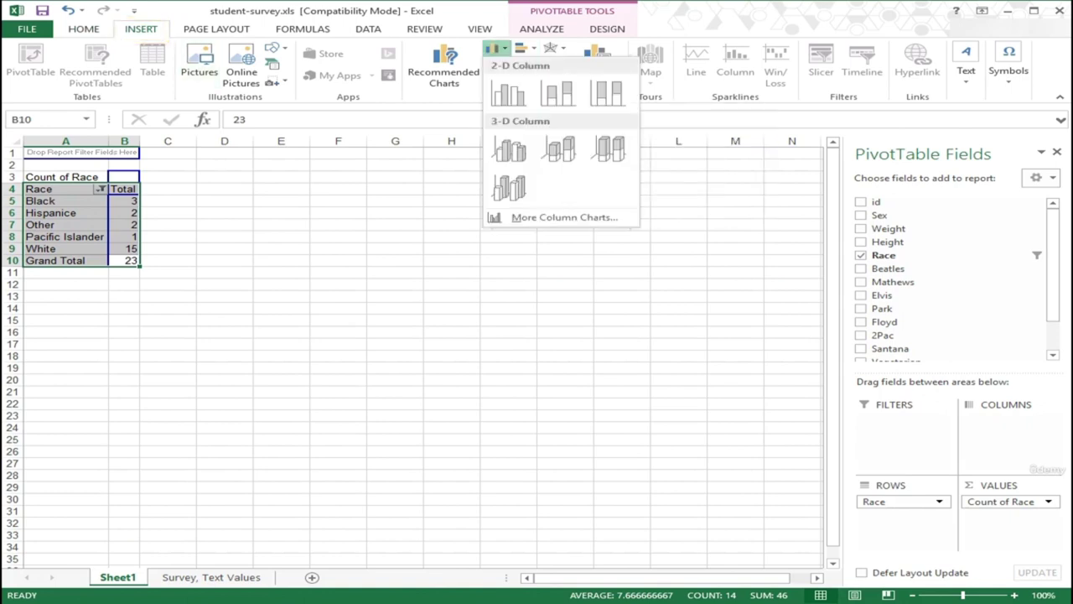
pyautogui.click(508, 93)
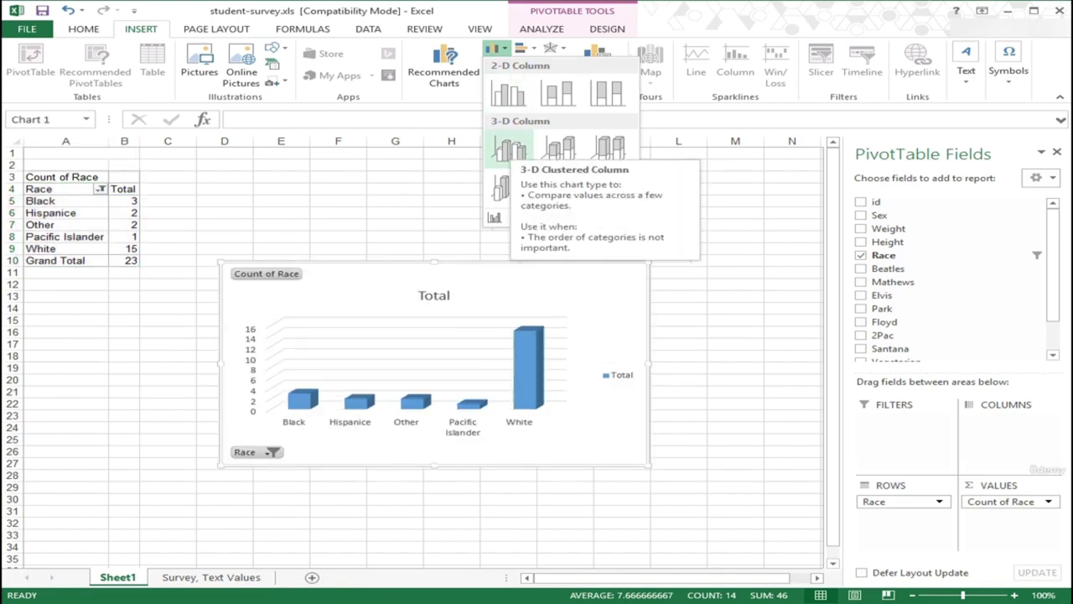
pyautogui.click(510, 150)
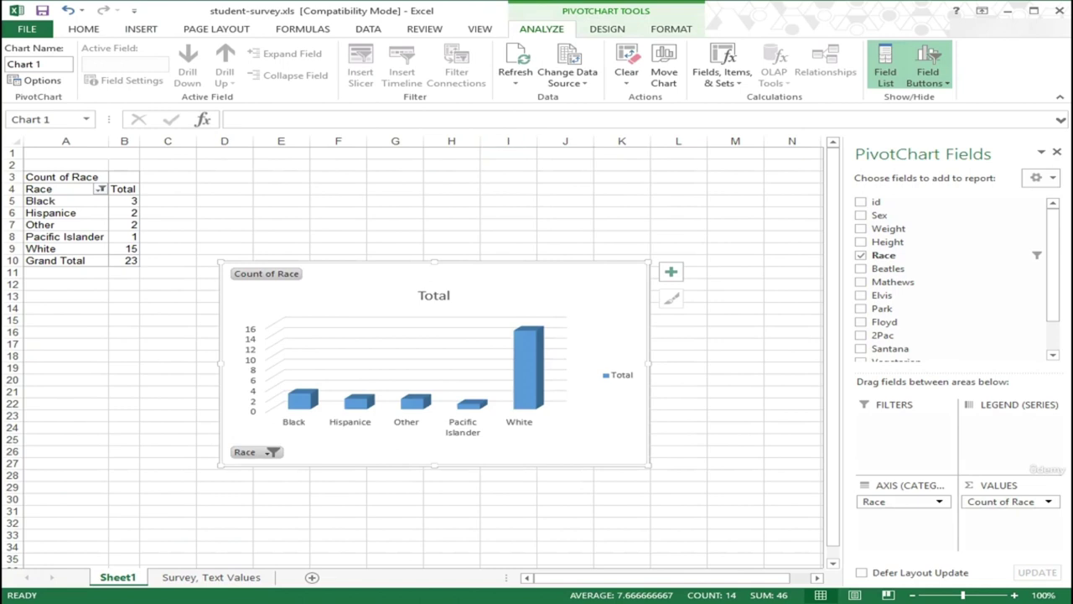
pyautogui.moveTo(553, 285); pyautogui.dragTo(500, 188)
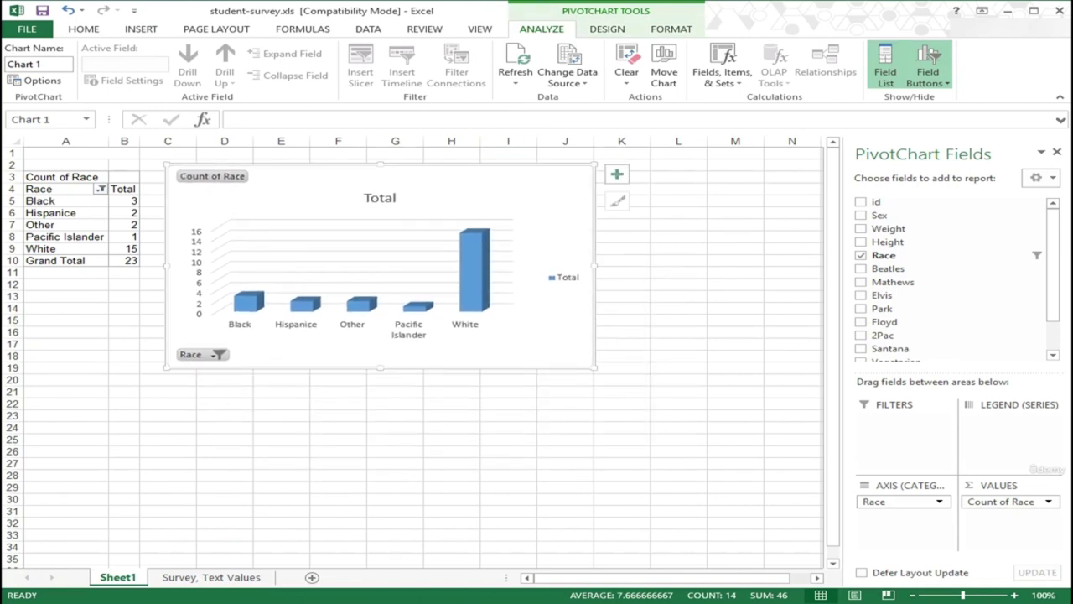
pyautogui.moveTo(594, 368); pyautogui.dragTo(607, 382)
# Step: Delete the Total legend and the Total title from the race column chart
pyautogui.click(578, 284)
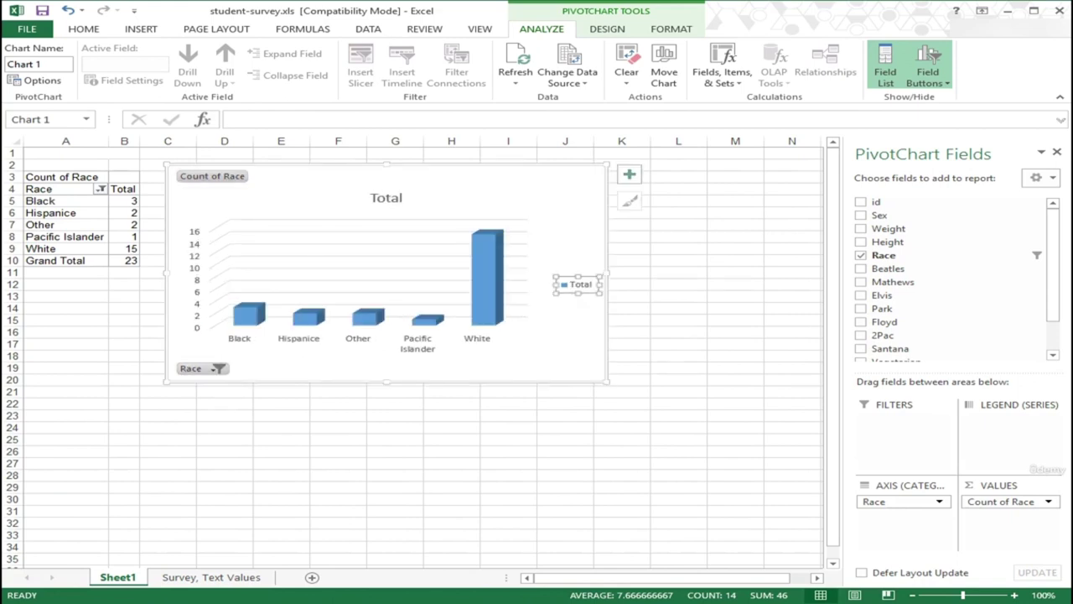
pyautogui.press('Delete')
pyautogui.click(386, 198)
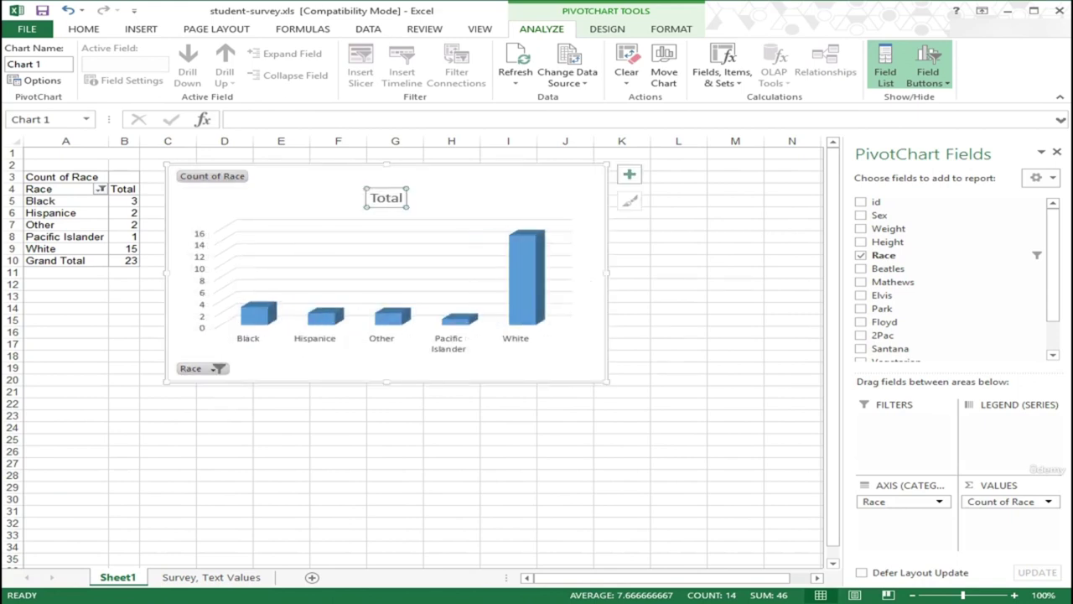
pyautogui.press('Delete')
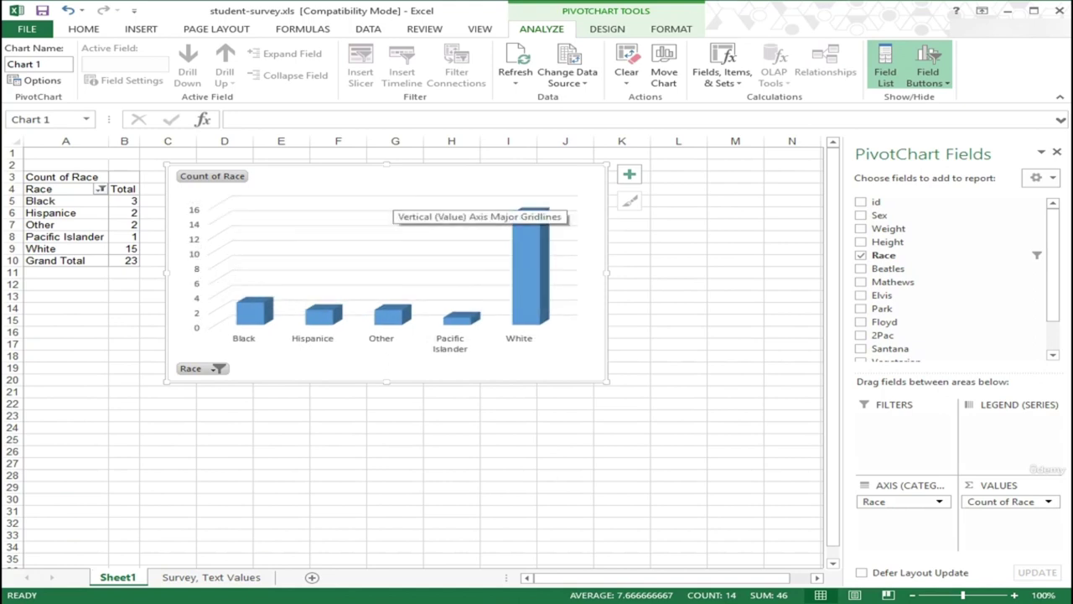